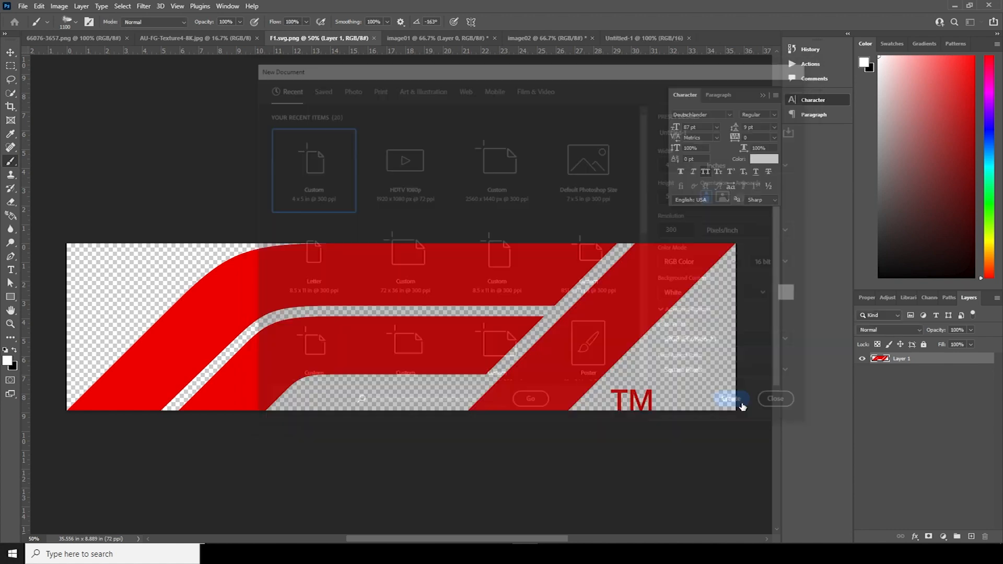
Add a Solid Color fill layer in dark grey #2d2d2d above the white background.
key(v)
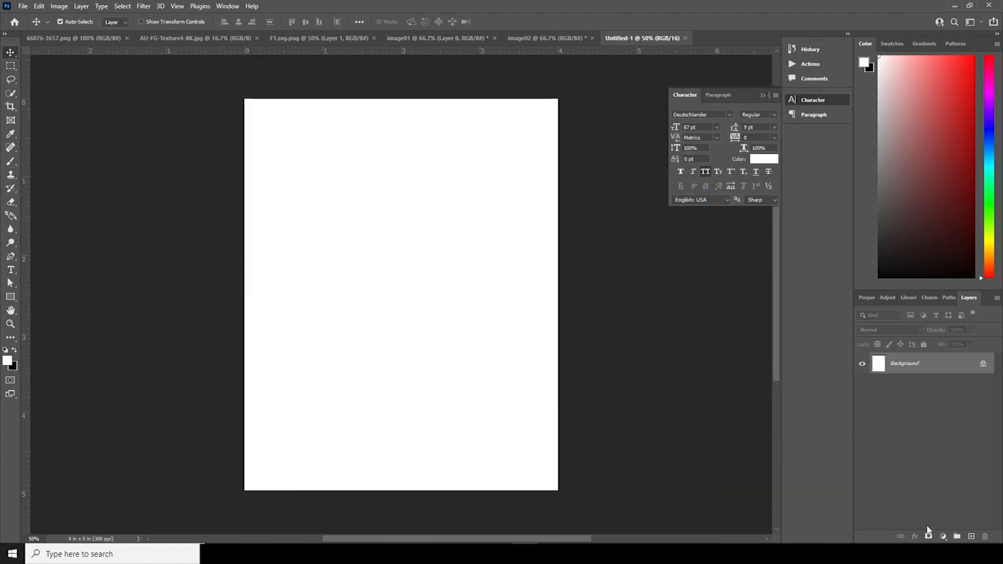
click(944, 537)
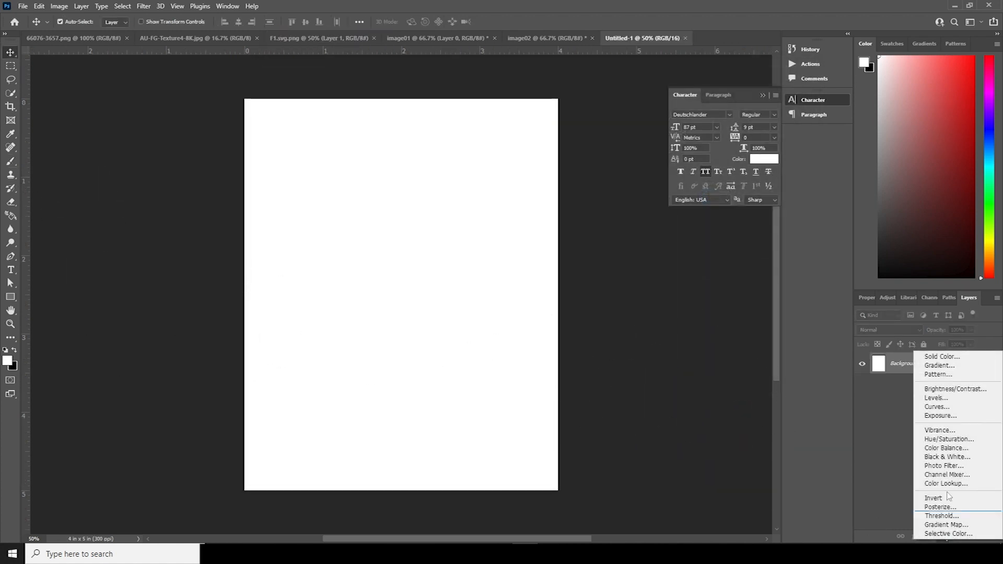
click(943, 357)
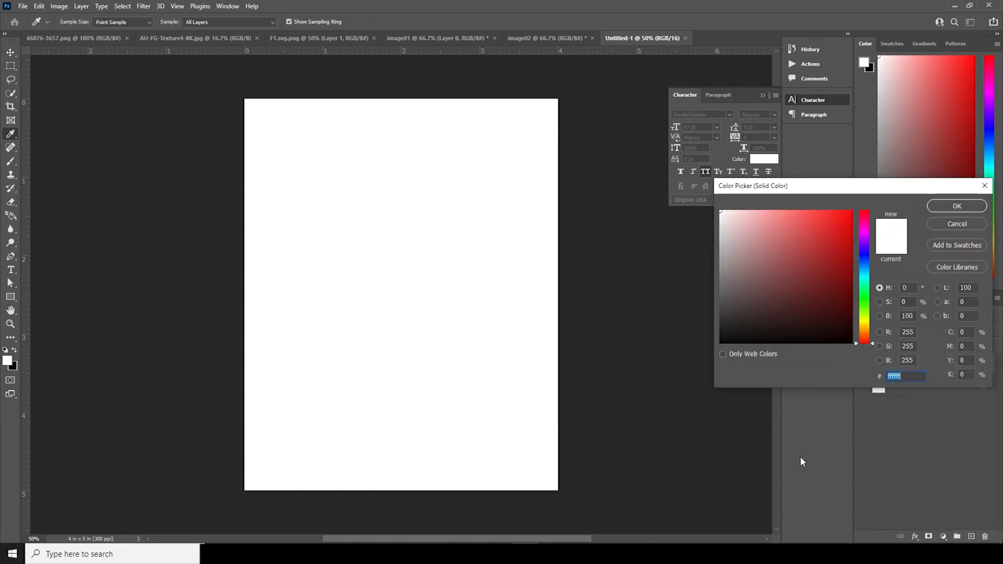
drag(725, 325, 722, 320)
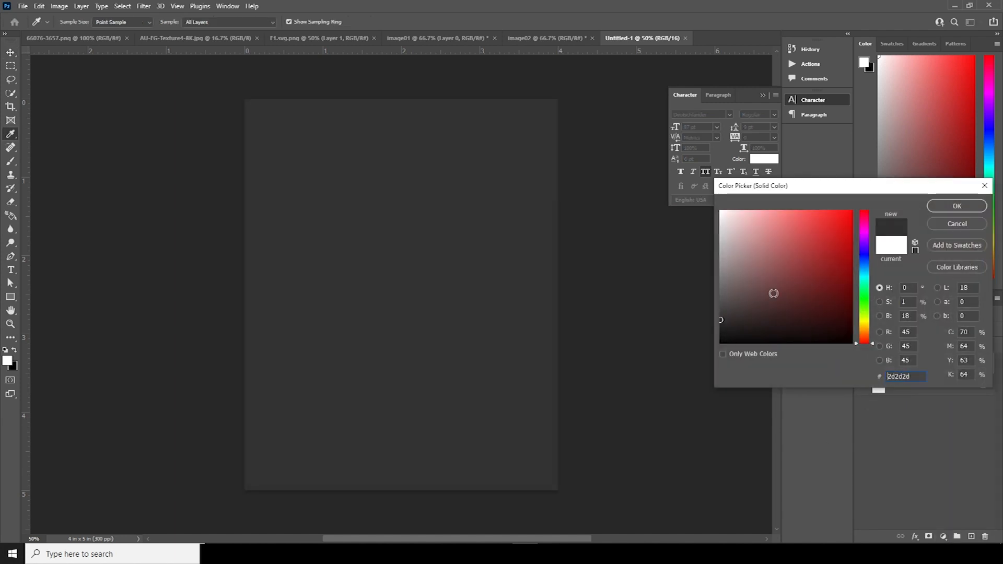
click(936, 207)
Draw a white rectangle about 0.95 × 4.97 in along the canvas's left edge and place two copies side by side next to it.
click(14, 298)
right_click(15, 299)
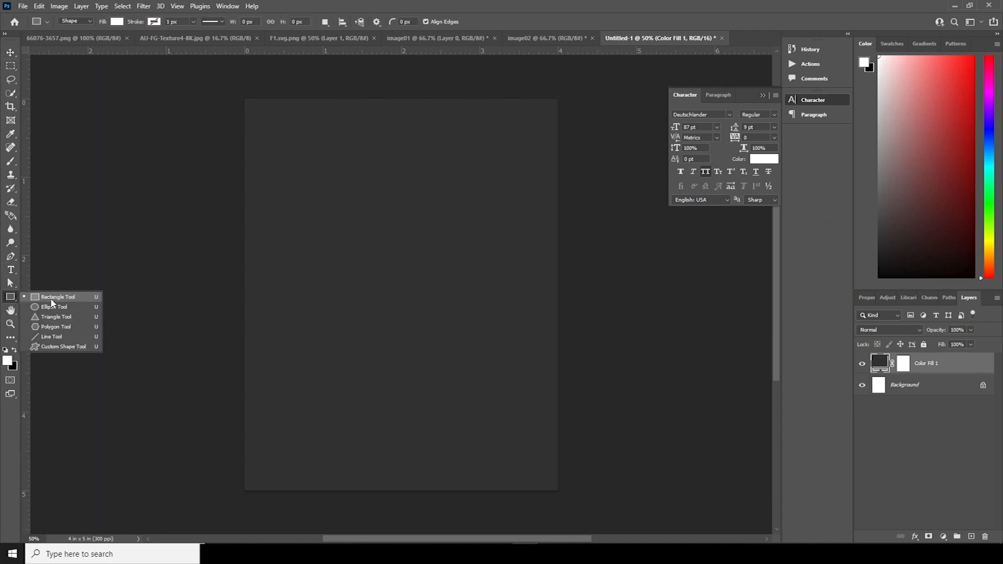
click(52, 303)
drag(246, 100, 321, 489)
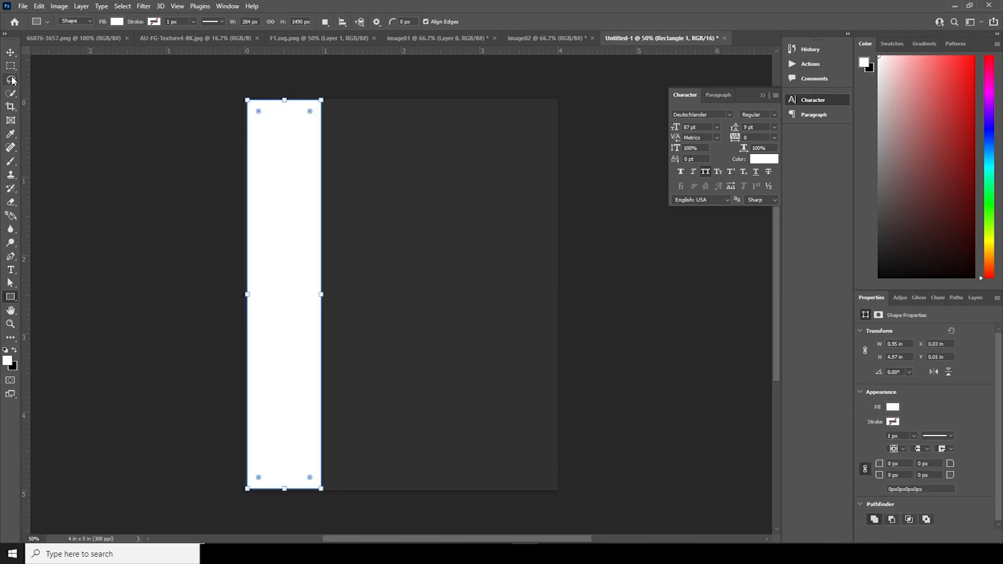
click(11, 53)
drag(294, 259, 443, 275)
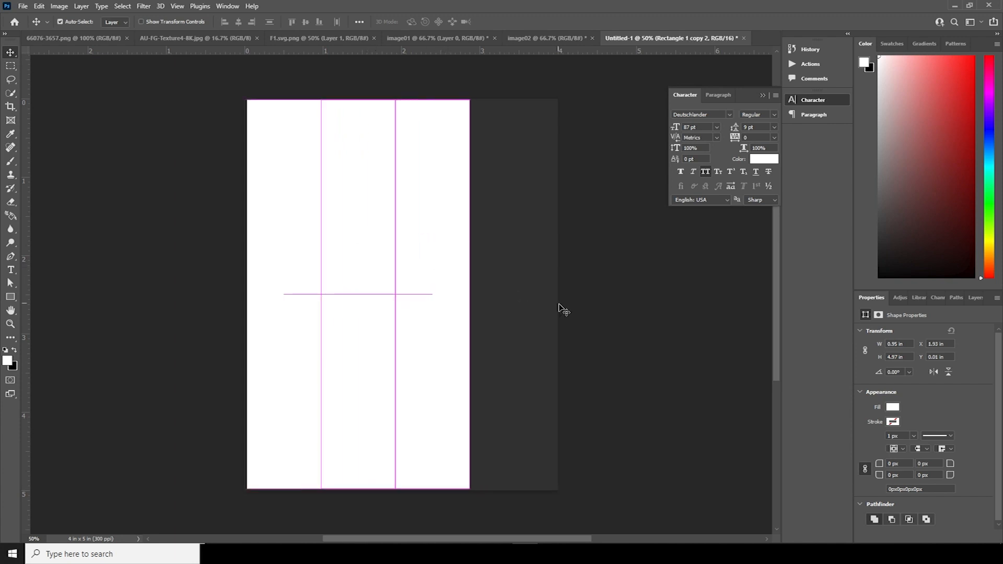
Stretch the three white rectangles together horizontally until they reach the canvas's right edge.
click(974, 298)
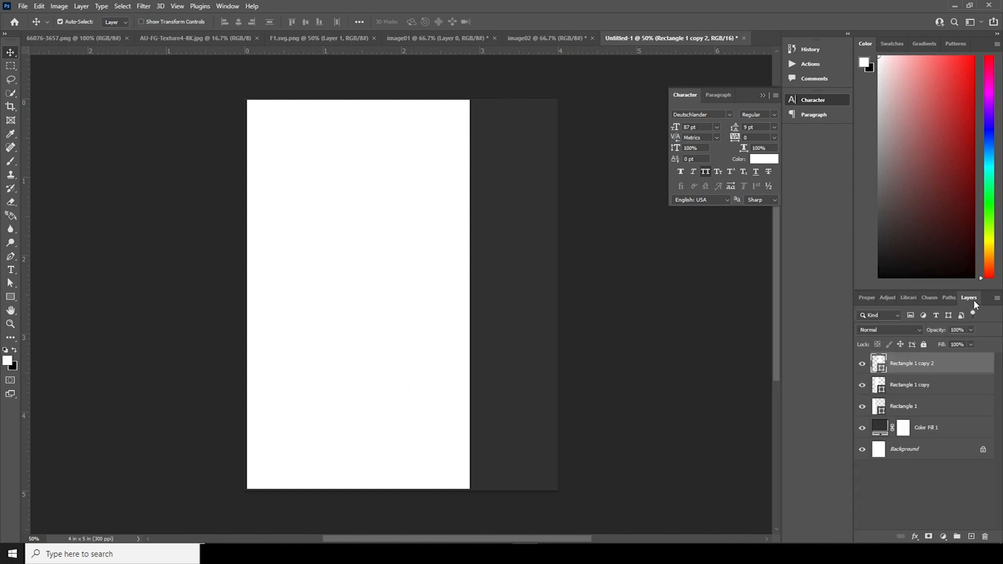
shift+click(885, 414)
key(ctrl+t)
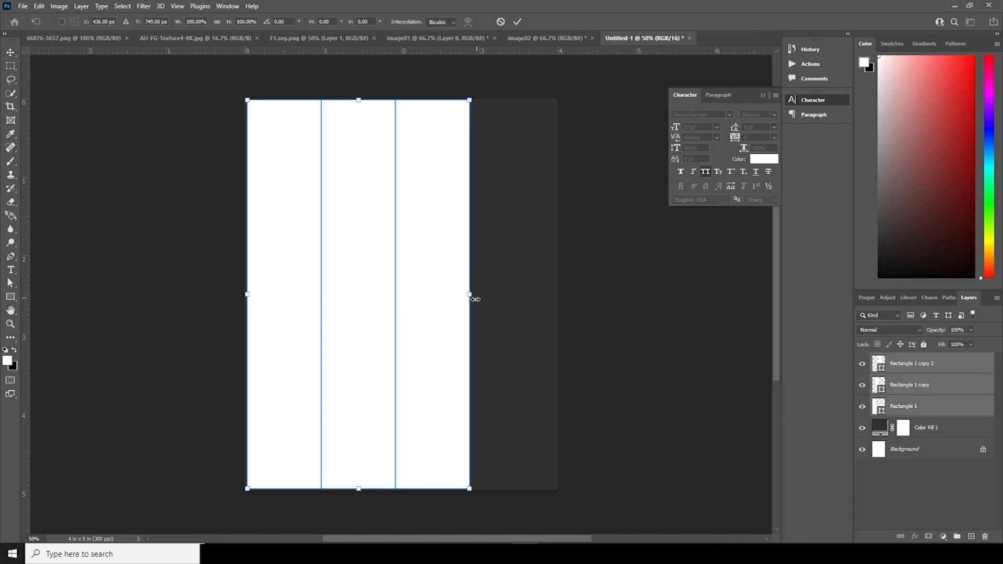
drag(469, 295, 559, 313)
key(Return)
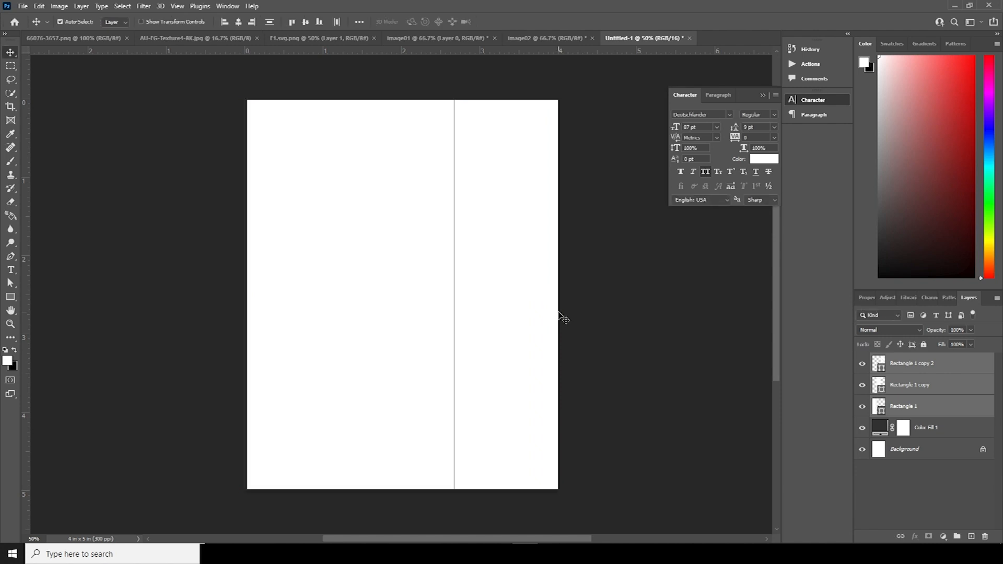
click(922, 498)
click(494, 329)
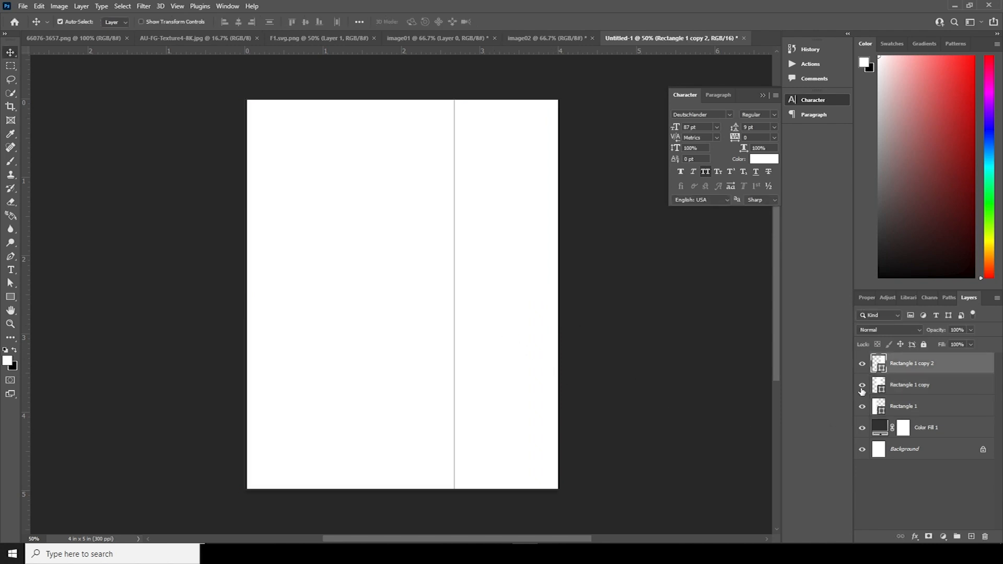
click(863, 411)
click(863, 410)
Duplicate the three white rectangles and scale the copies down slightly around their centre, leaving a narrow margin on all sides.
click(880, 409)
shift+click(882, 367)
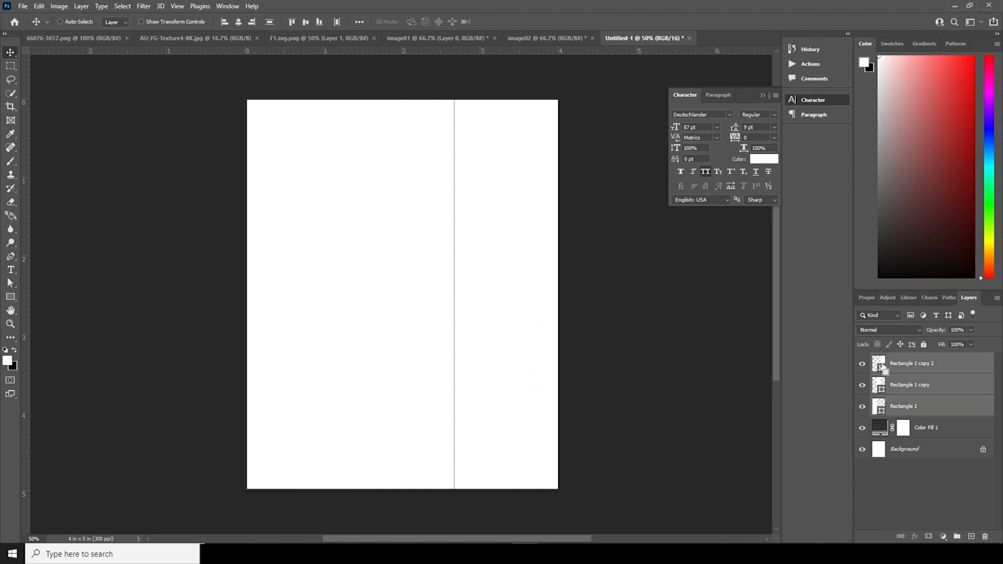
key(ctrl+j)
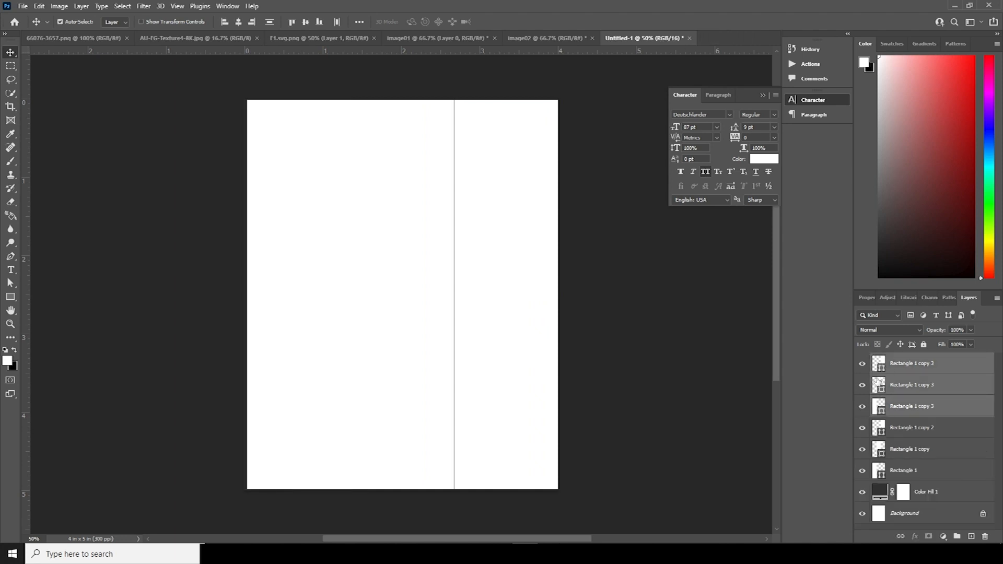
key(ctrl+t)
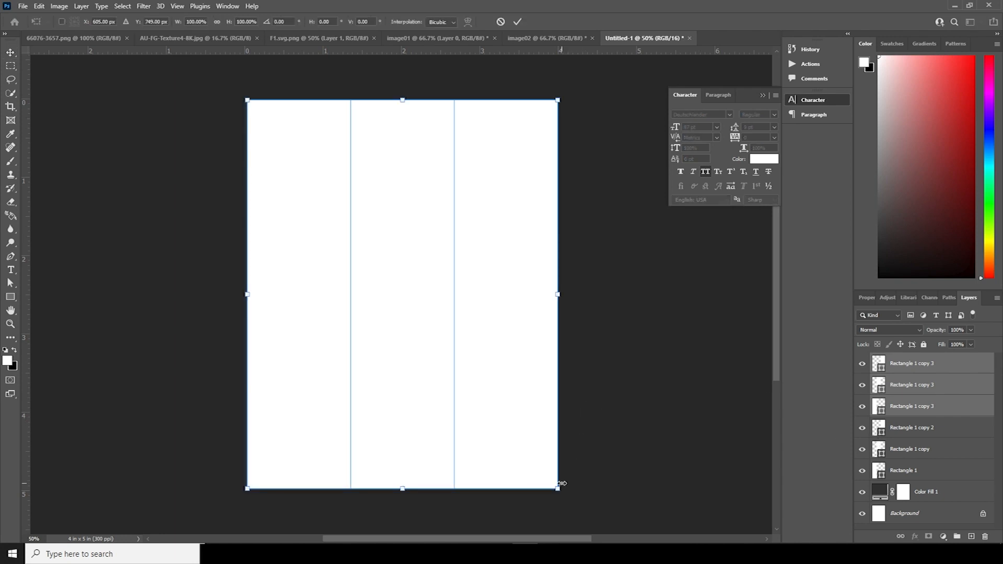
drag(558, 489, 544, 481)
key(Return)
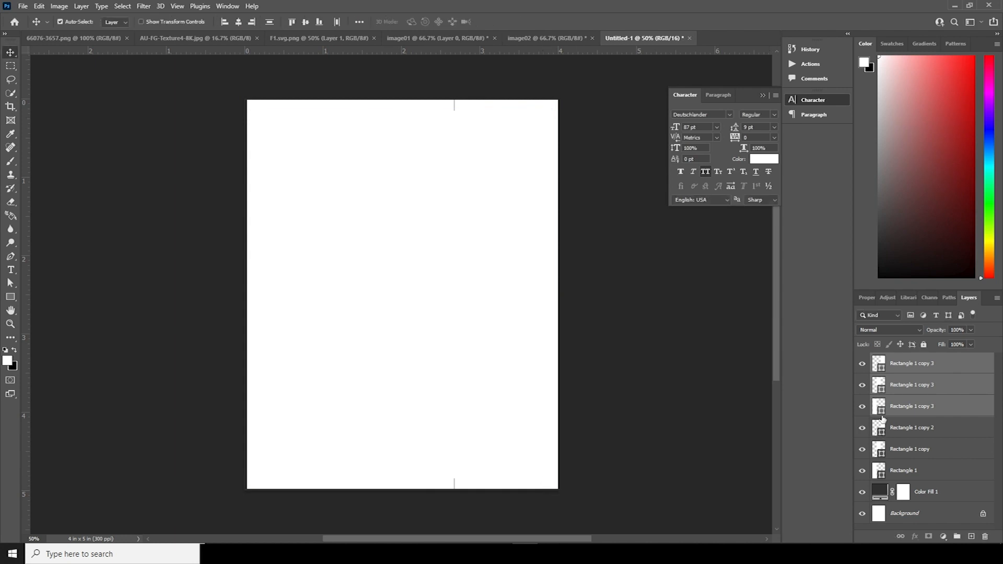
Recolour the three smaller rectangle copies from white to dark grey #403f3f.
double_click(883, 414)
click(721, 310)
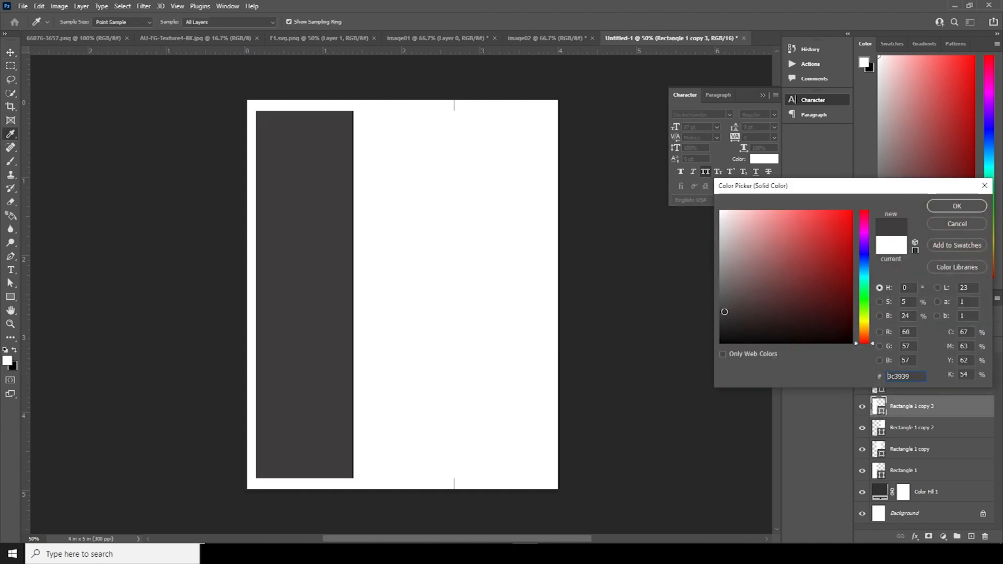
click(957, 206)
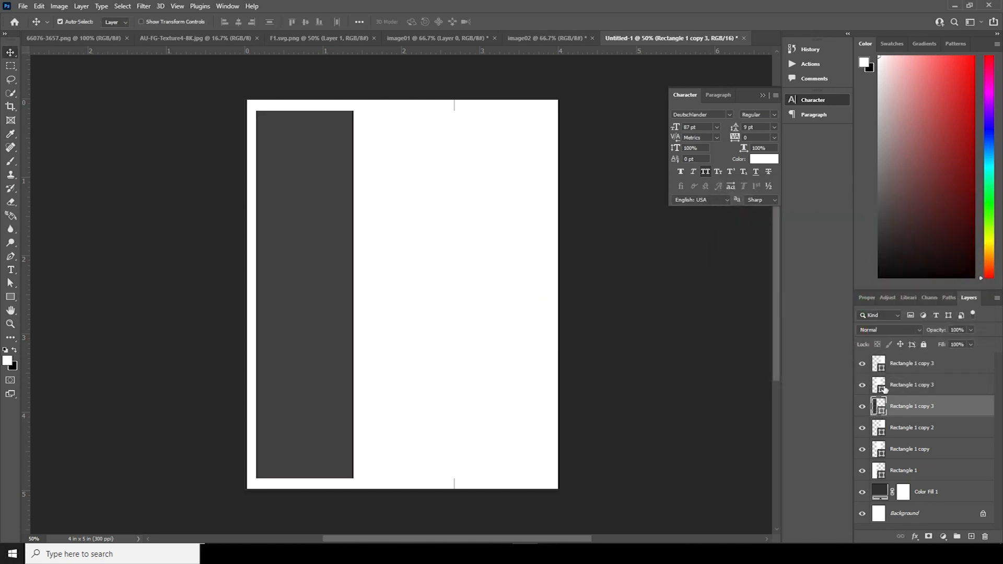
double_click(883, 391)
click(378, 271)
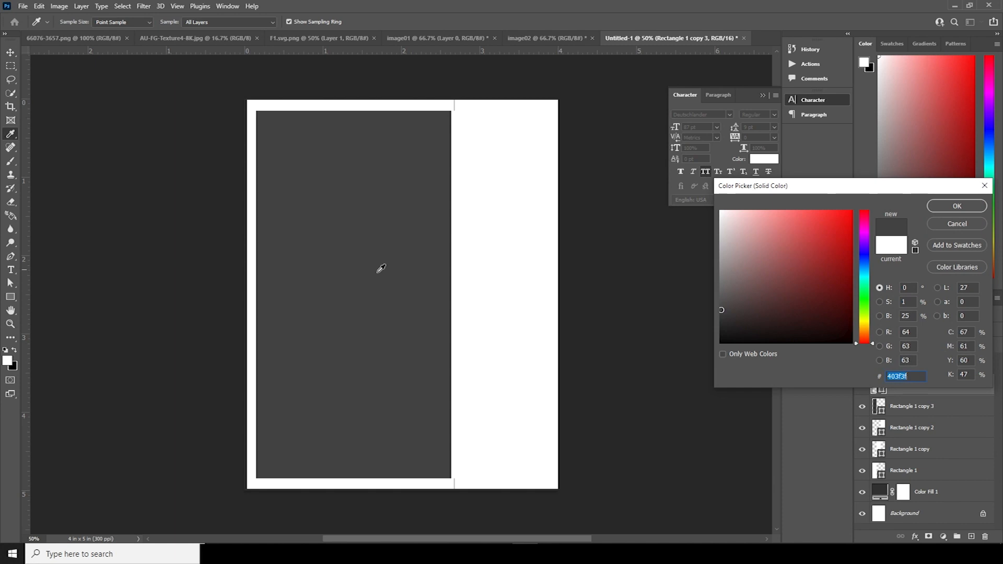
click(957, 206)
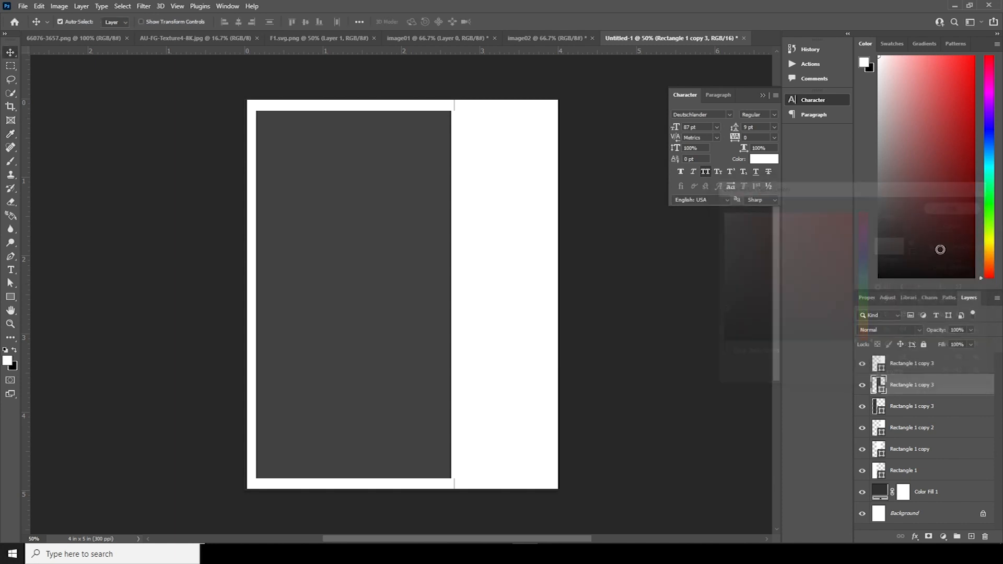
double_click(882, 376)
click(361, 246)
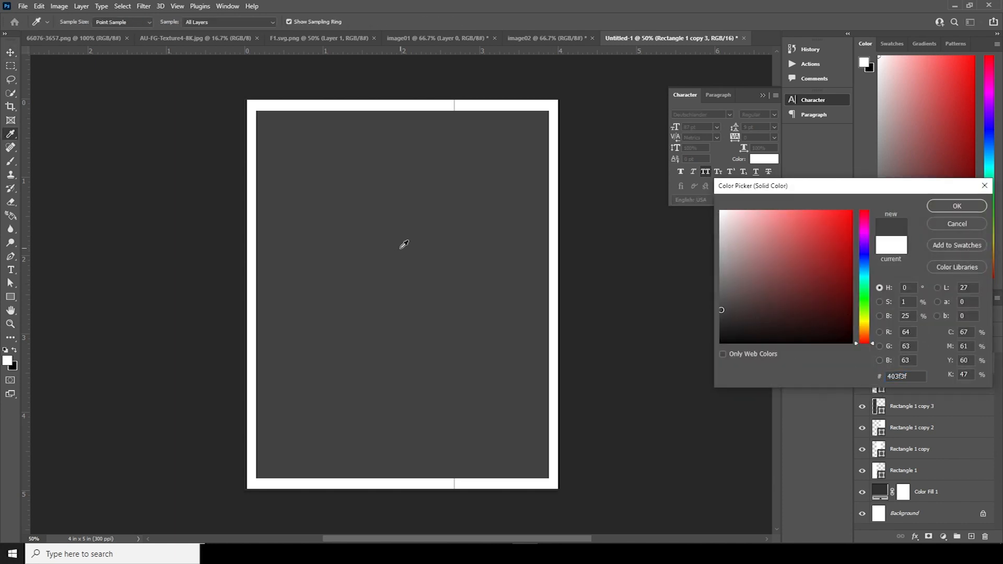
click(938, 208)
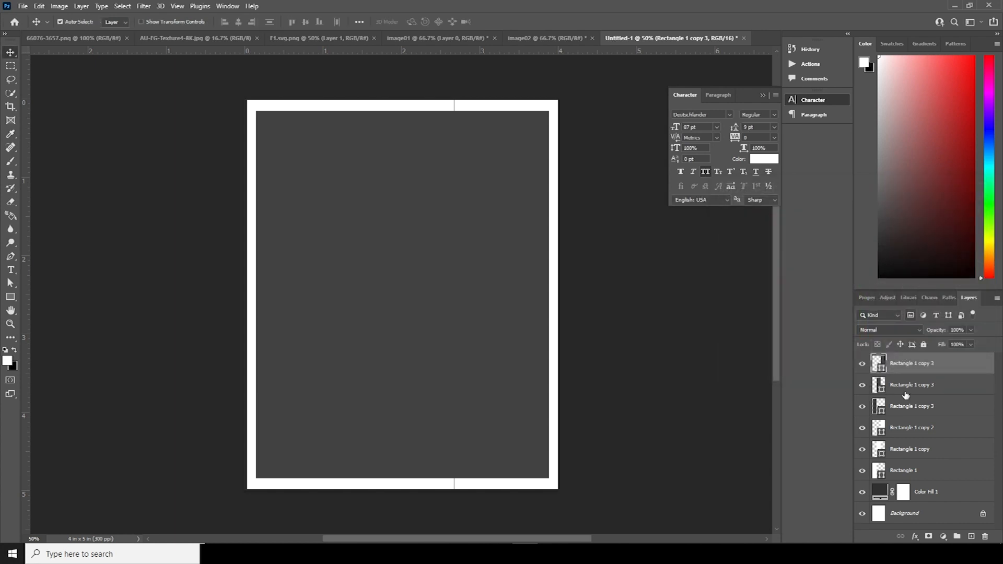
Move the left dark panel slightly left to leave a white gap between it and the middle panel.
click(880, 415)
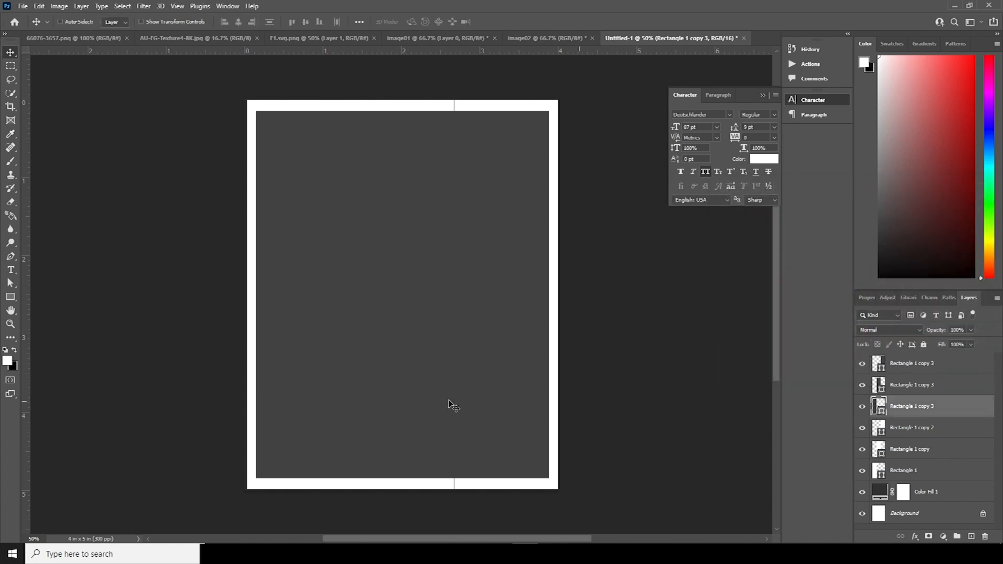
key(ctrl+t)
drag(314, 333, 304, 331)
key(Return)
Restack the left and middle dark panel layers directly above their matching white rectangles and shift the middle panel slightly left.
drag(891, 422, 893, 469)
drag(909, 385, 905, 434)
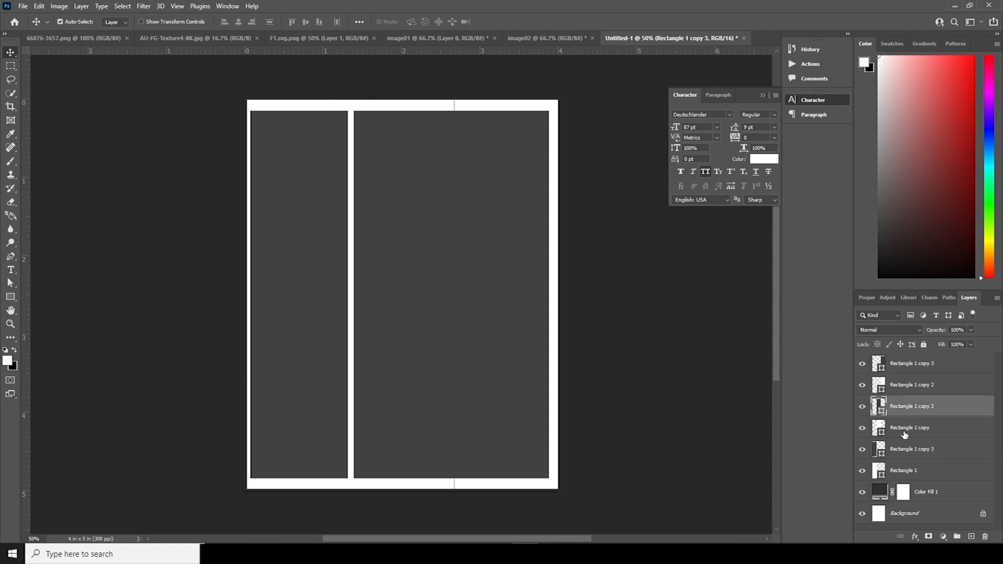
key(ctrl+t)
drag(418, 298, 416, 297)
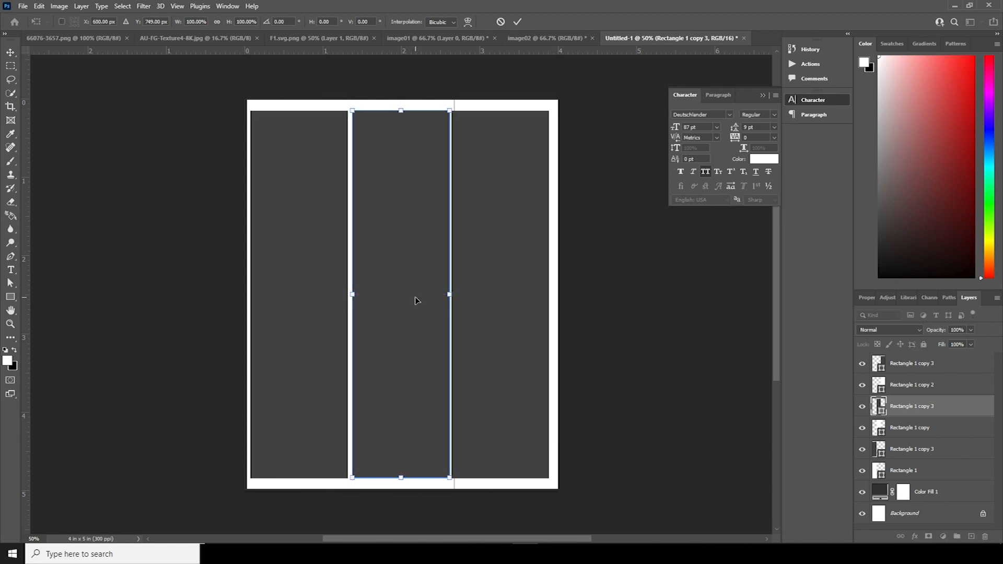
key(Return)
Move the right dark panel slightly right and close the hairline gap between the middle and right white rectangles.
click(915, 374)
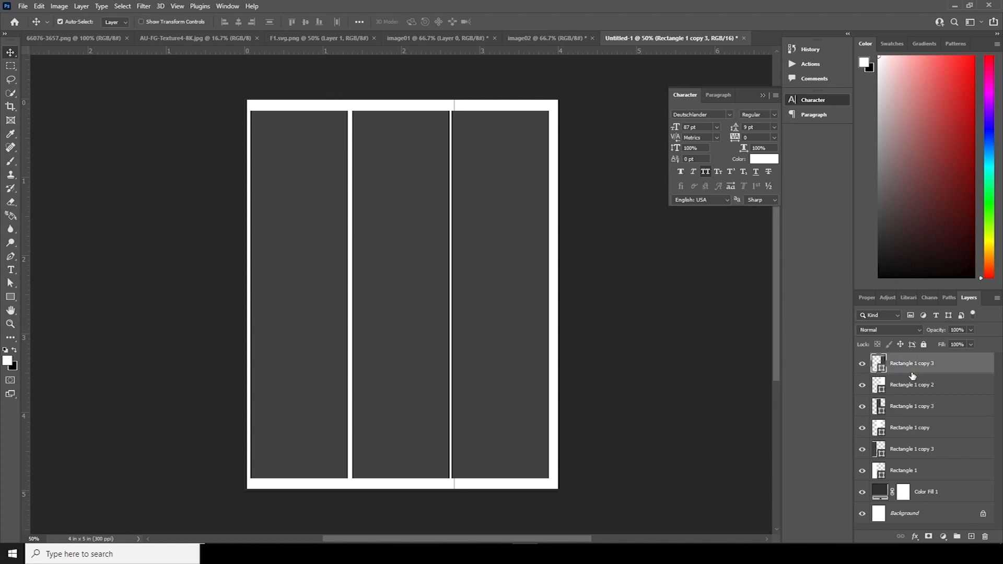
key(ctrl+t)
drag(504, 313, 510, 315)
key(Return)
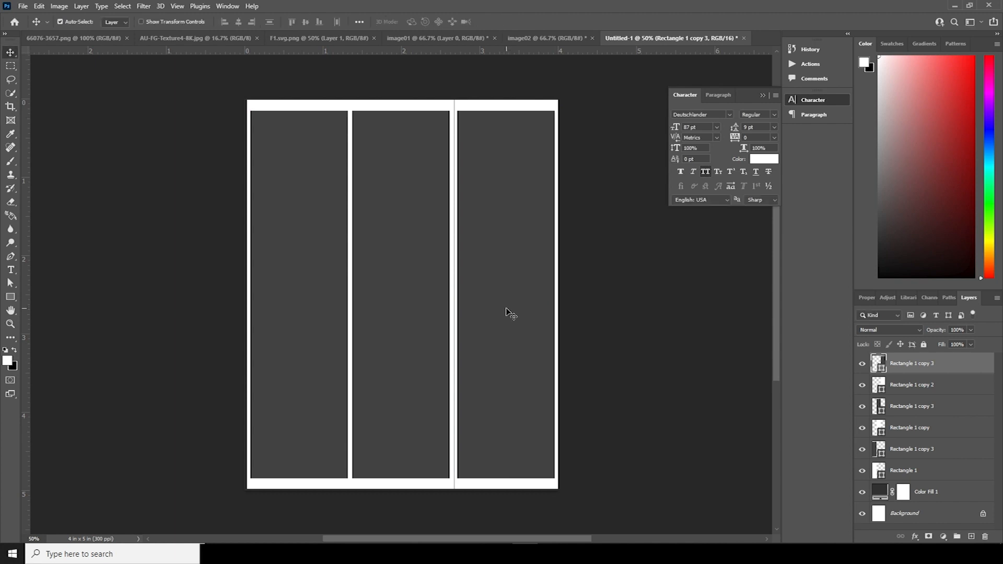
click(904, 387)
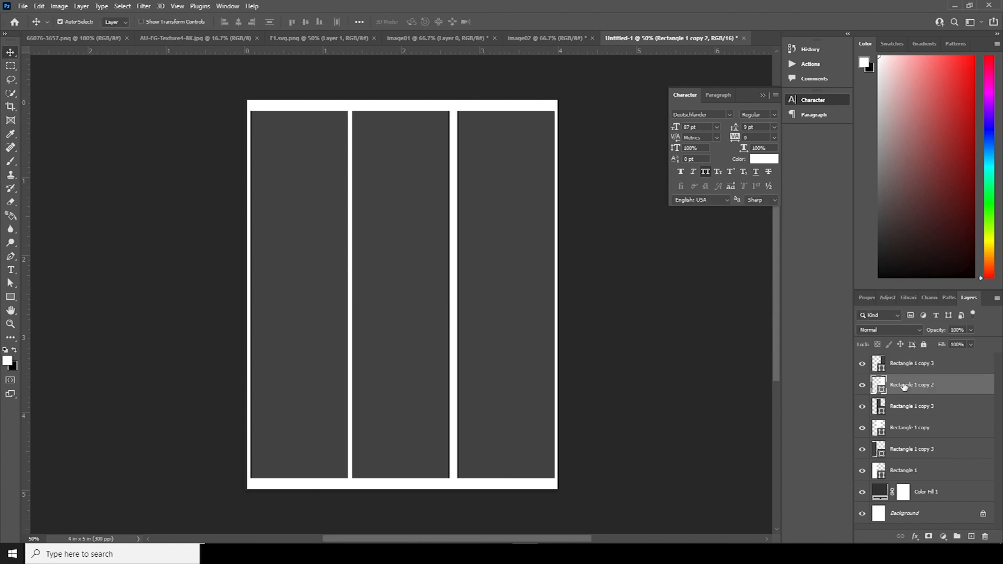
click(521, 327)
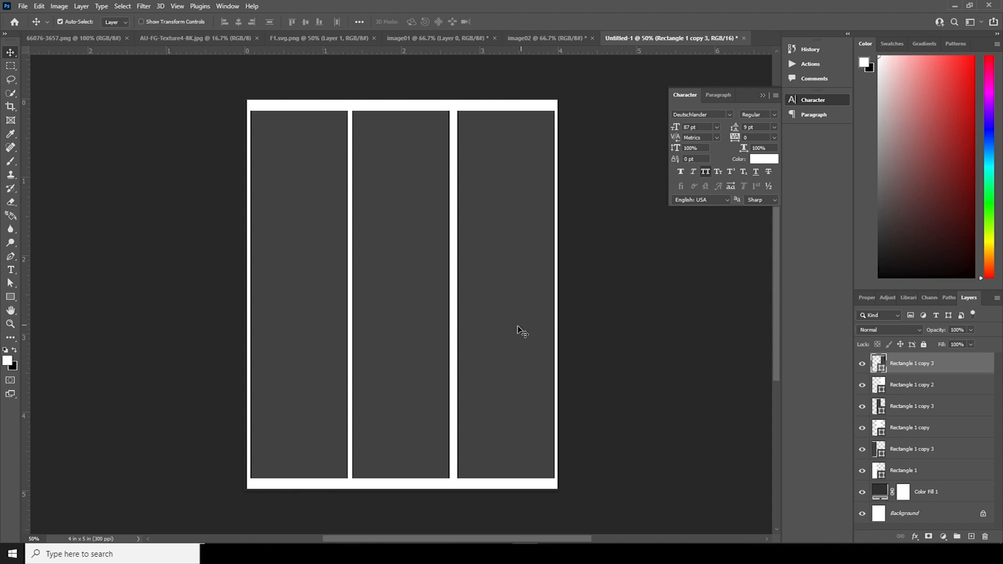
Nudge the middle dark panel right in small increments to even out the white gaps on both sides.
click(428, 327)
key(Right)
key(Right)
key(Right)
key(Right)
key(Right)
key(Right)
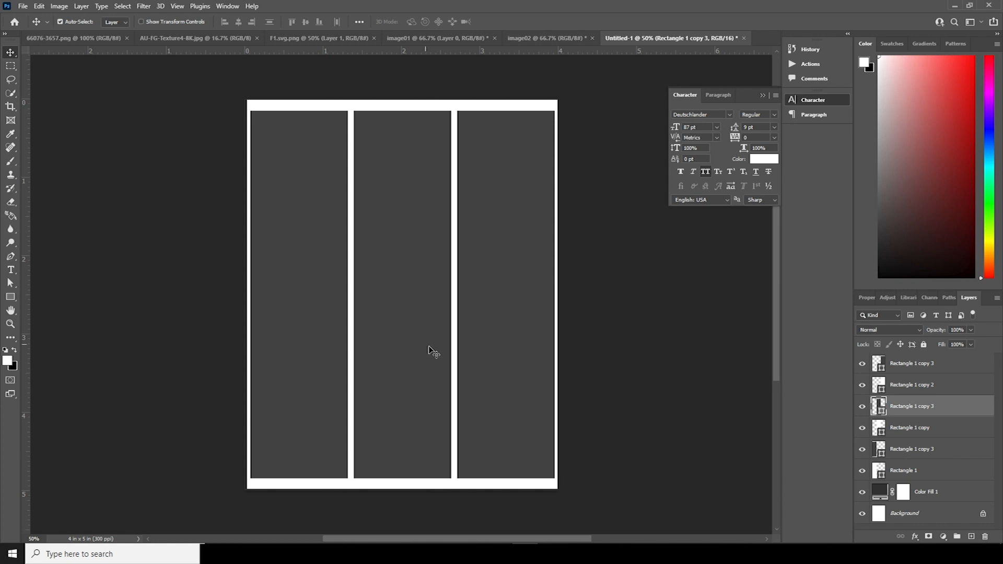
Nudge the left dark panel right in small increments to centre it on its white rectangle.
click(322, 271)
key(Right)
key(Right)
key(Right)
key(Right)
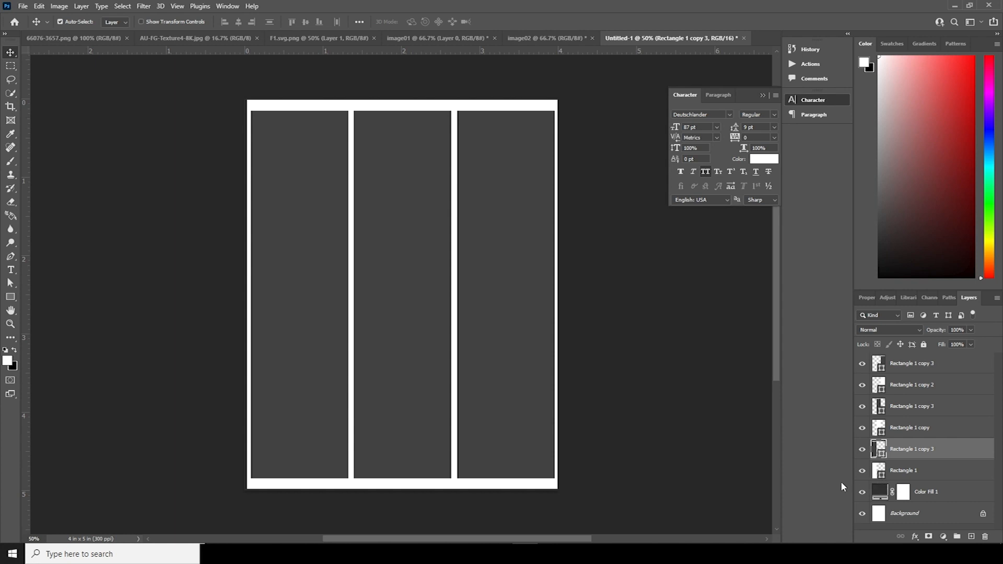
Skew all six panel rectangles together horizontally by about -3.23° so their tops lean right, accepting conversion to regular paths.
click(887, 475)
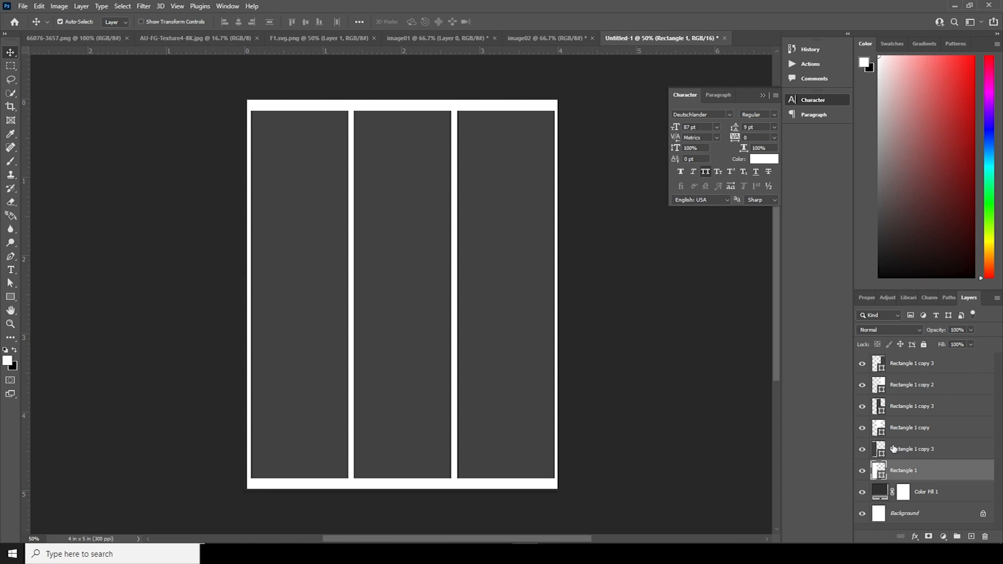
shift+click(886, 365)
key(ctrl+t)
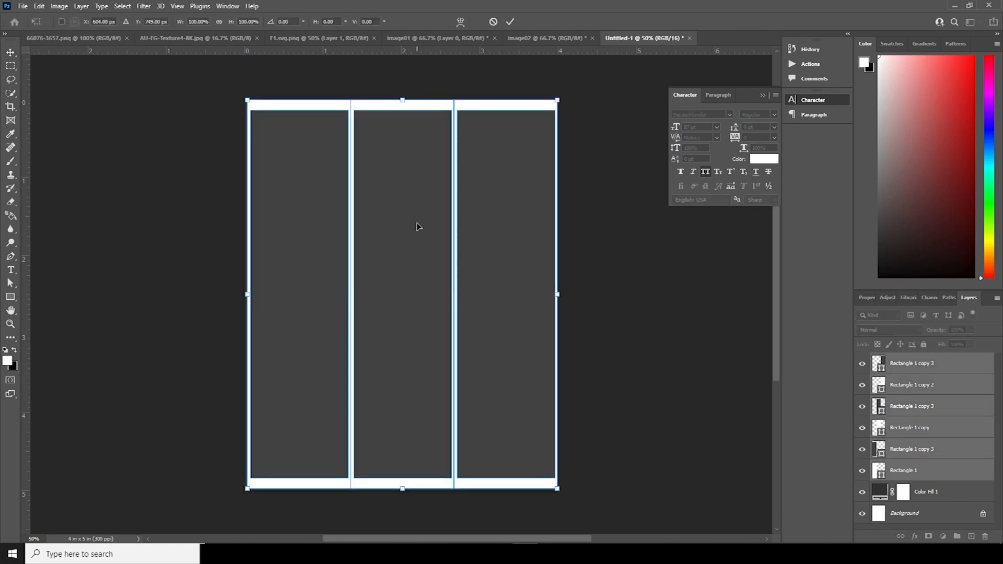
right_click(407, 198)
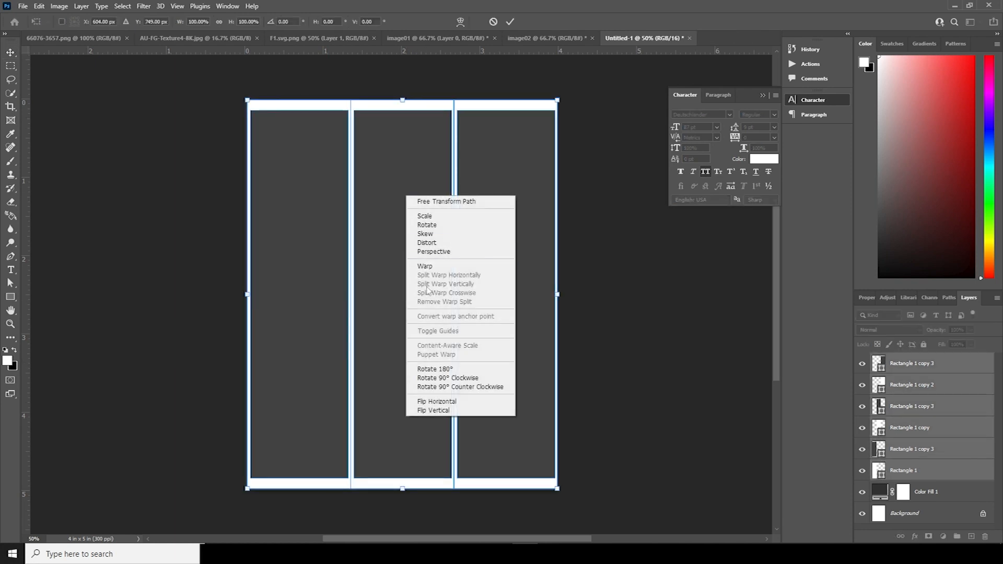
click(426, 234)
drag(403, 100, 414, 104)
drag(402, 490, 394, 491)
drag(413, 101, 416, 101)
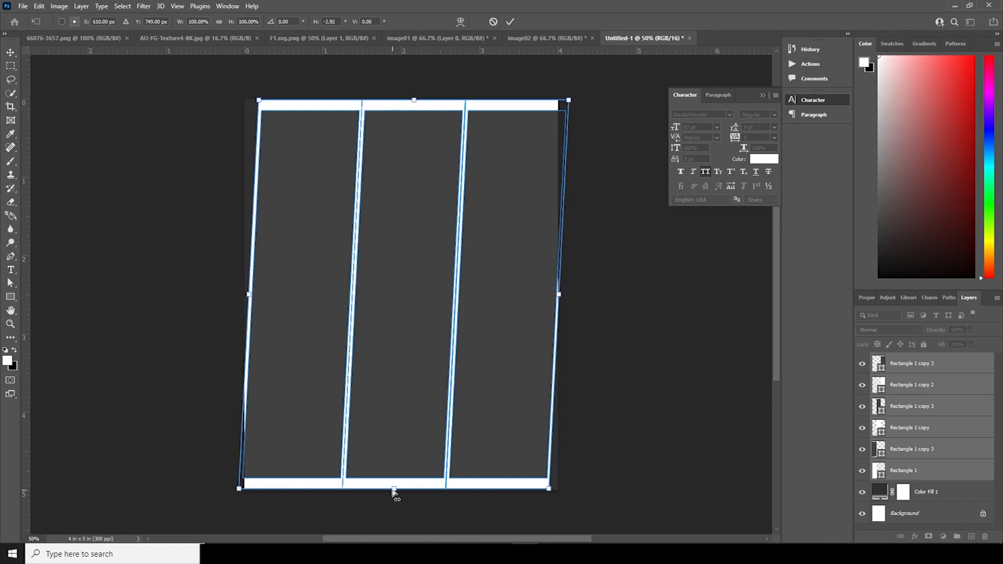
drag(394, 494, 392, 492)
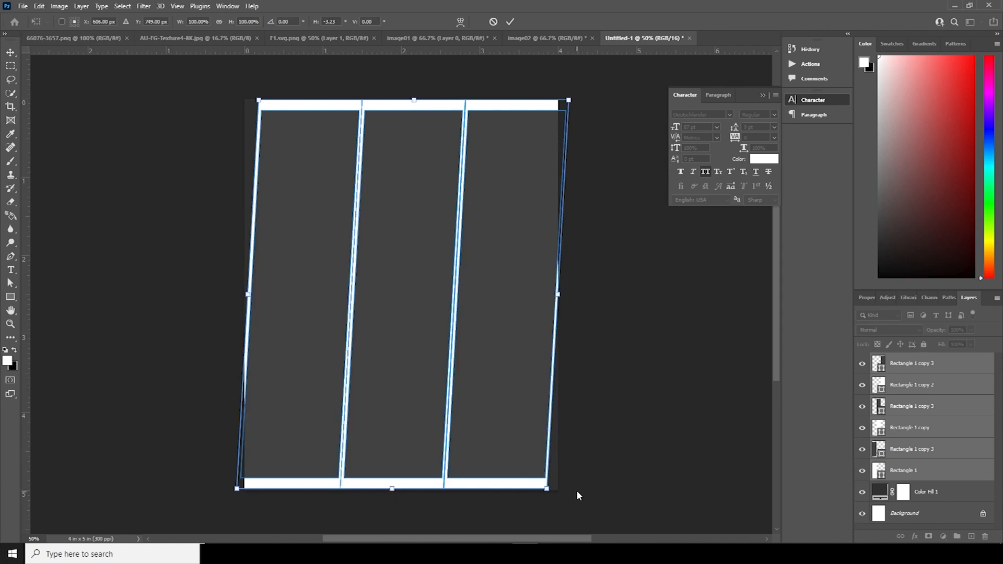
key(Return)
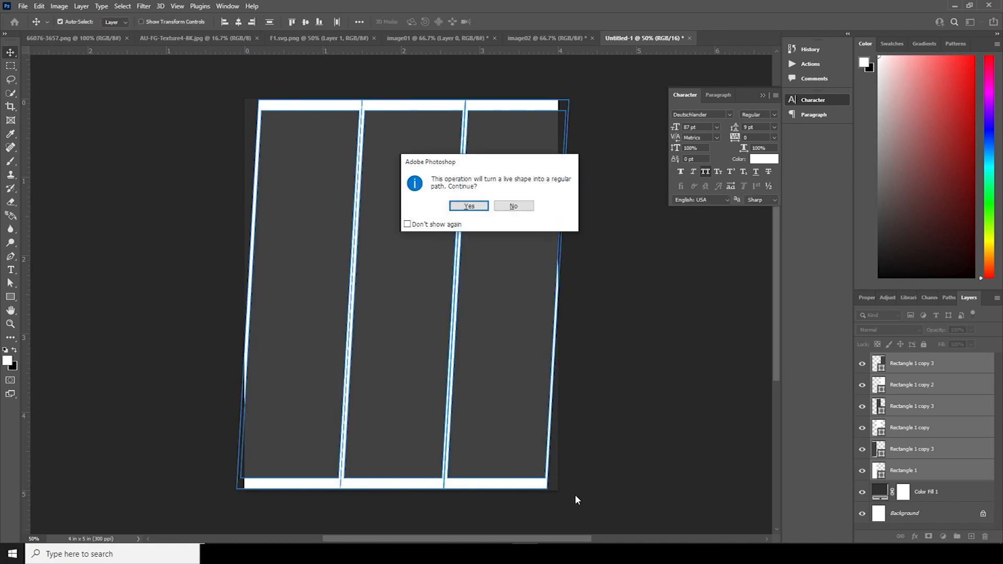
click(478, 206)
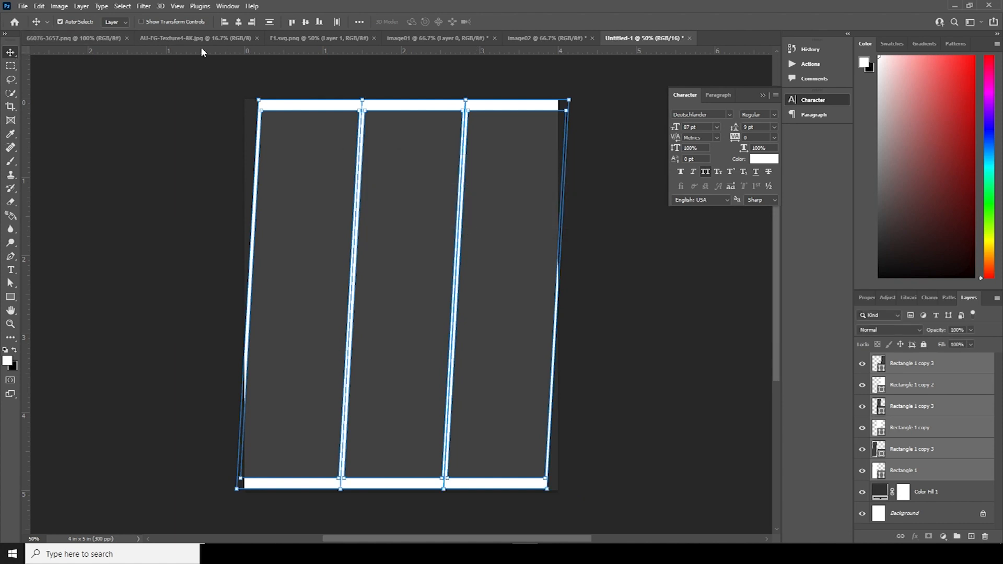
Copy the driver photo from 66076-3657.png into the poster document and clip it to the right dark panel.
click(203, 37)
click(99, 38)
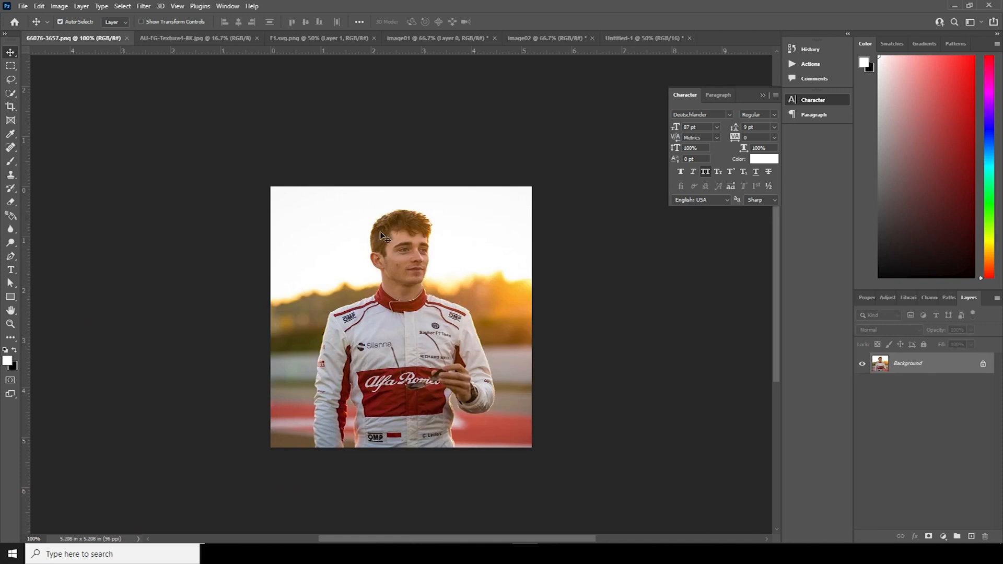
drag(408, 249, 511, 251)
click(491, 214)
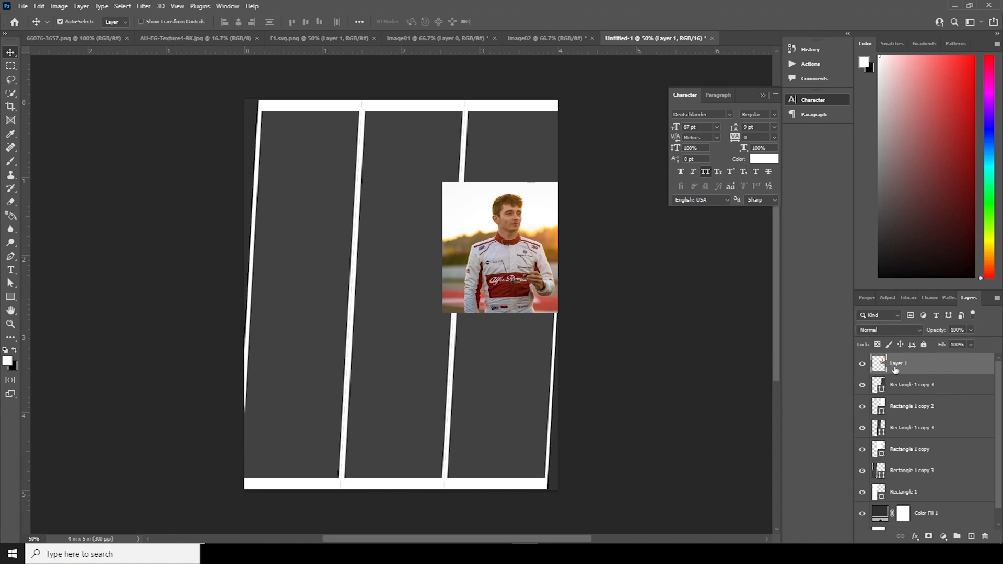
right_click(909, 375)
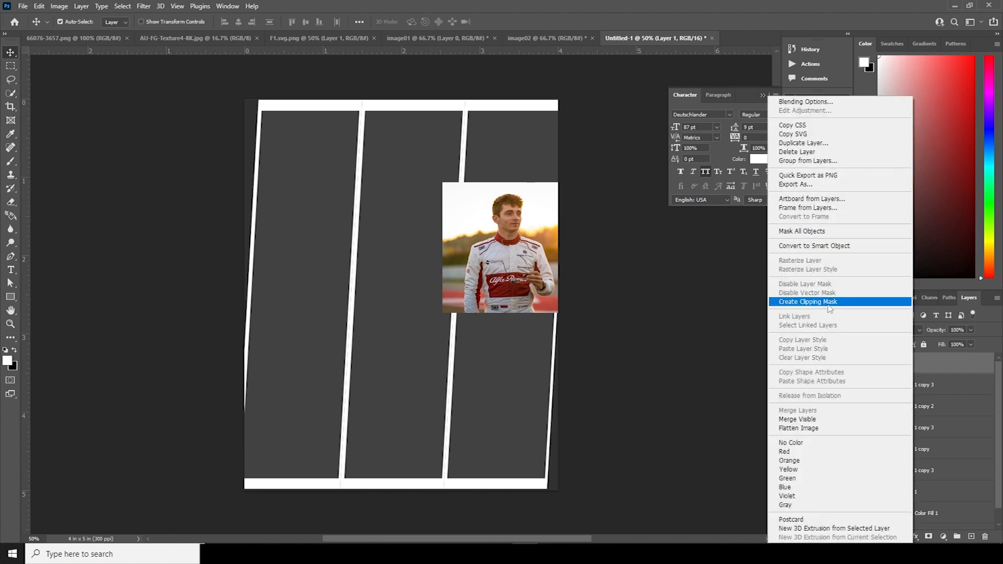
click(832, 308)
Scale the clipped driver photo to about 284% and position it so the driver fills the right slanted panel.
key(ctrl+t)
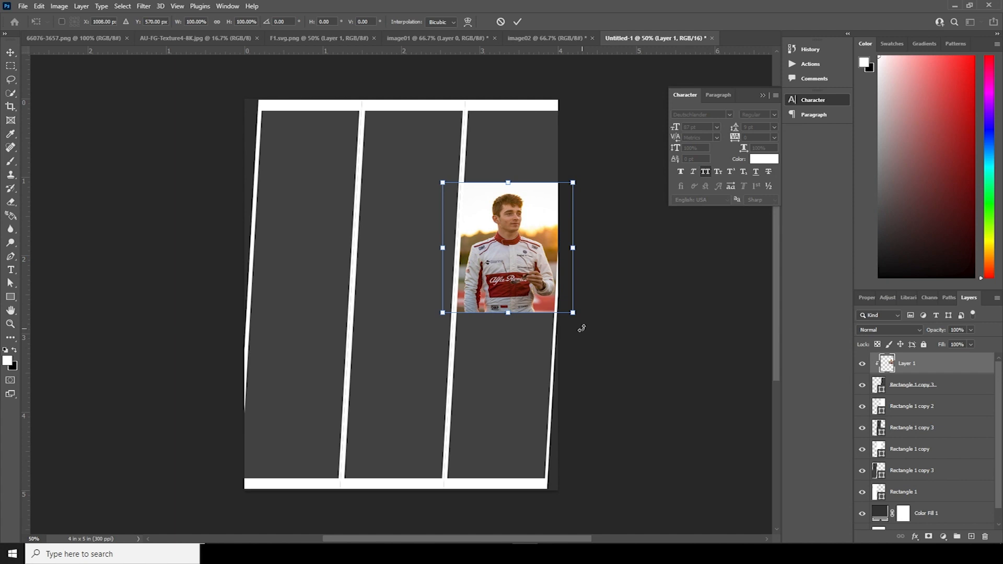
drag(574, 315, 673, 452)
drag(619, 392, 612, 424)
drag(682, 464, 699, 479)
drag(650, 455, 644, 453)
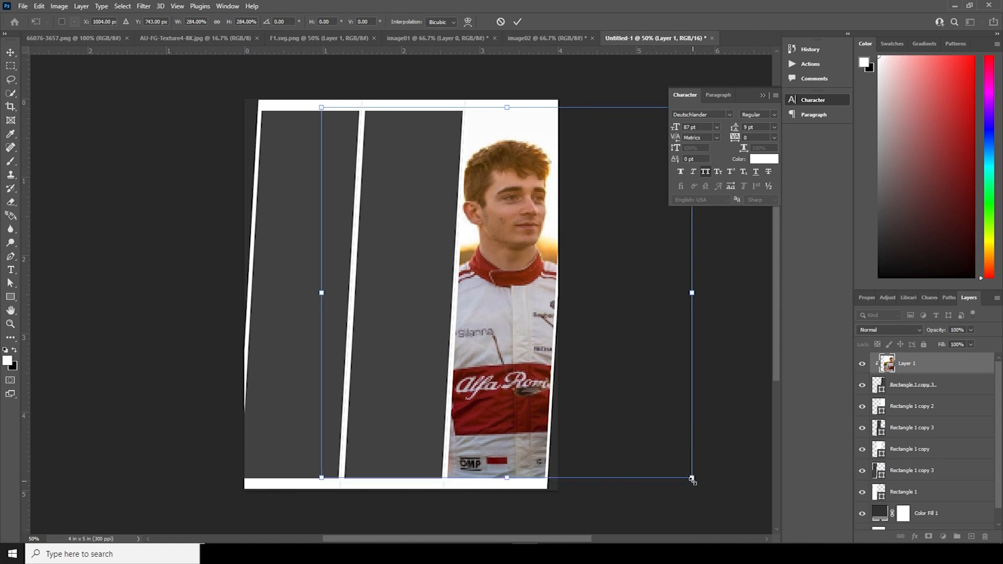
drag(694, 482, 694, 482)
key(Return)
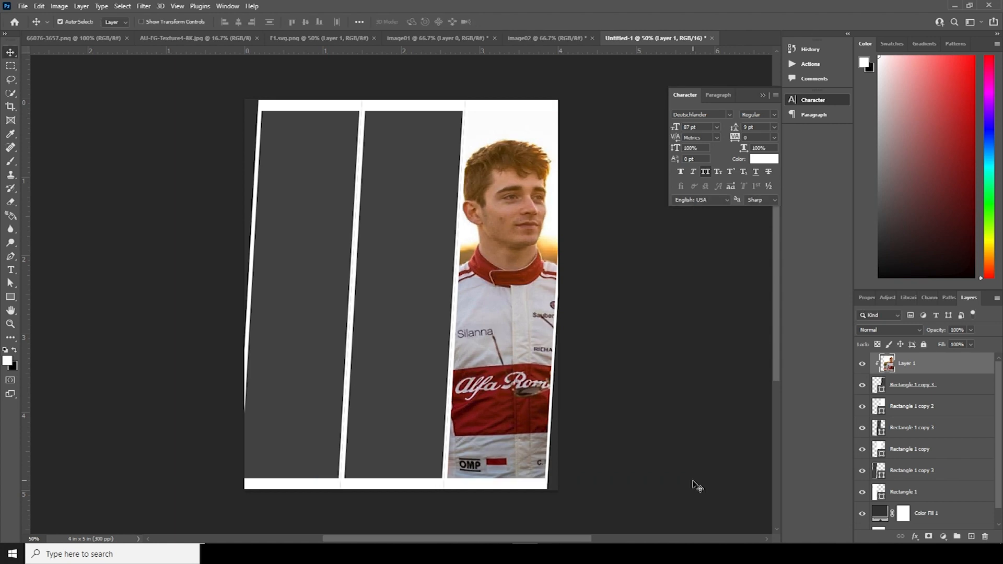
Find the image02 photo of the driver in the cap among the open documents and copy it into the poster.
click(167, 39)
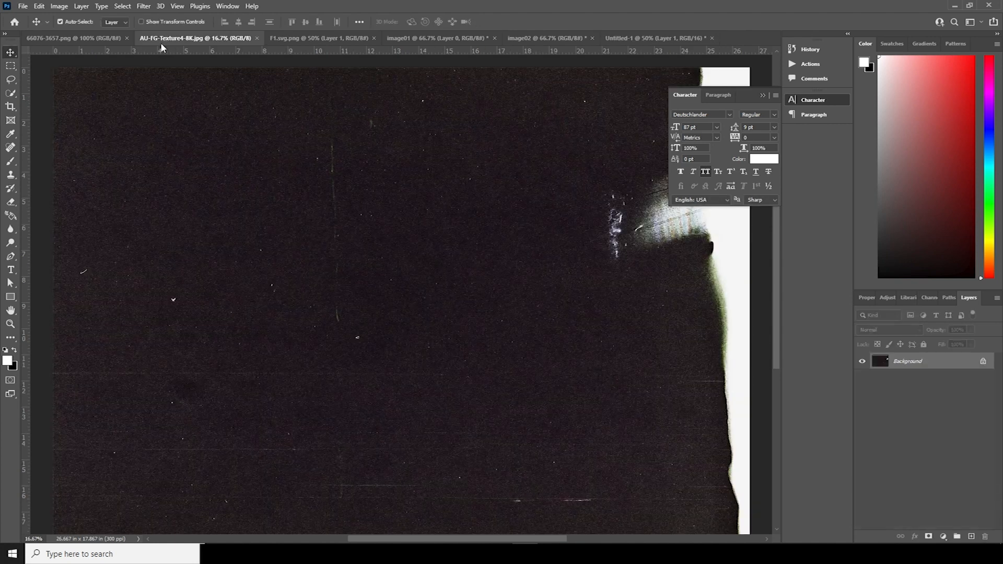
click(73, 38)
click(181, 37)
click(318, 38)
click(418, 39)
click(523, 40)
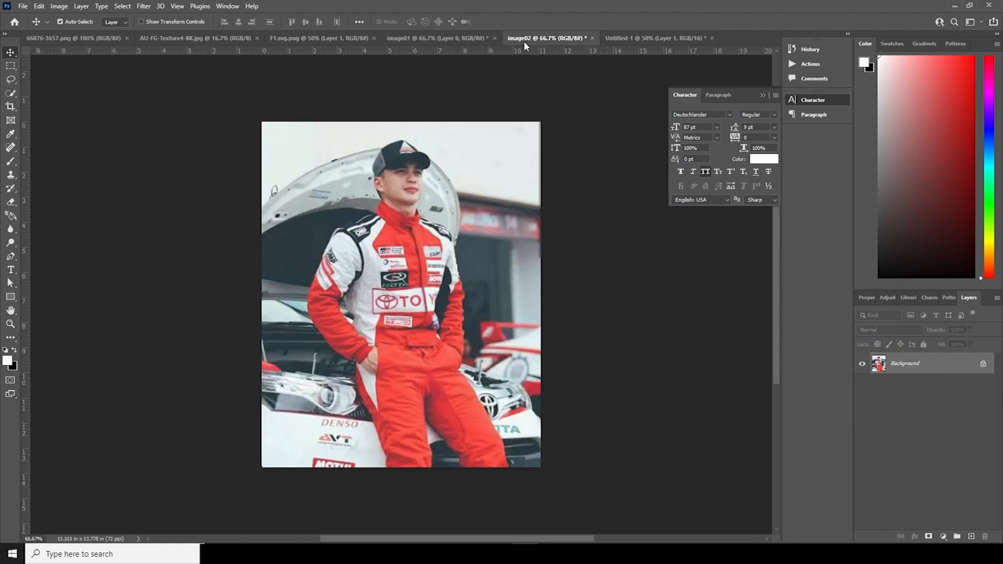
click(657, 39)
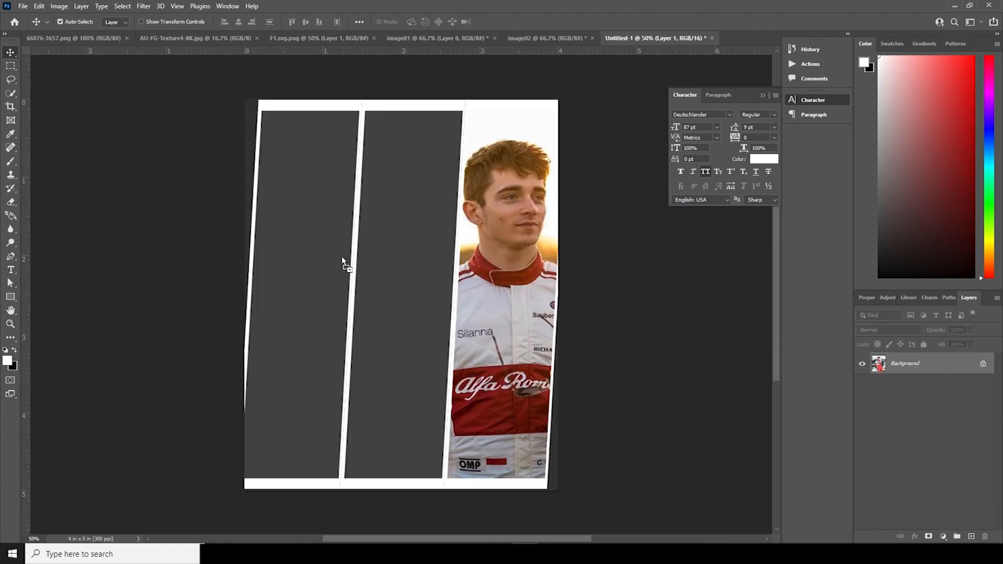
drag(342, 256, 326, 266)
click(495, 212)
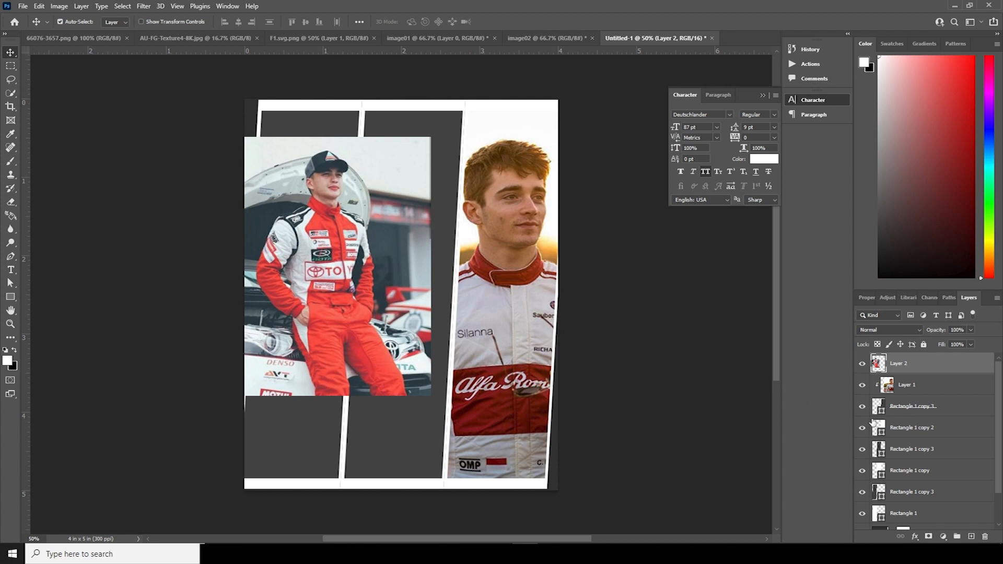
Place the capped driver photo's layer directly above the left dark panel and clip it to that panel.
drag(904, 366, 887, 475)
right_click(931, 479)
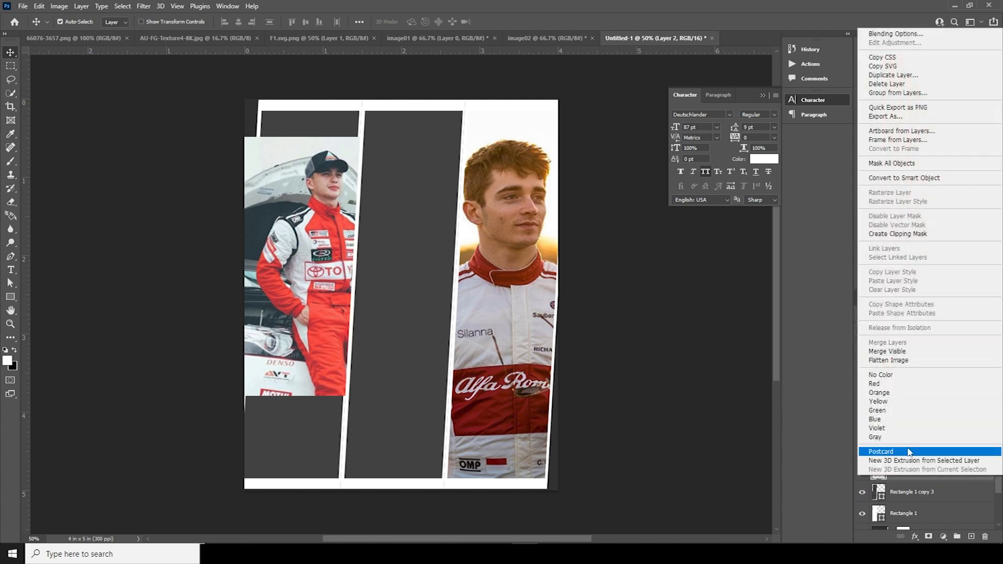
click(888, 233)
Scale the capped driver photo to about 154% and position it so the driver fills the left slanted panel.
drag(441, 427, 385, 425)
key(ctrl+t)
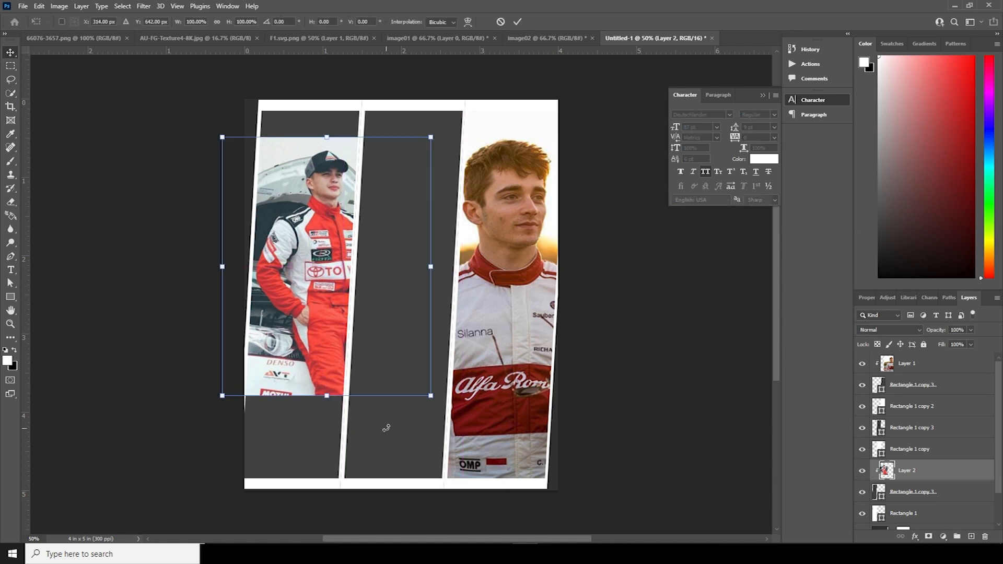
drag(430, 396, 491, 464)
drag(414, 423, 398, 452)
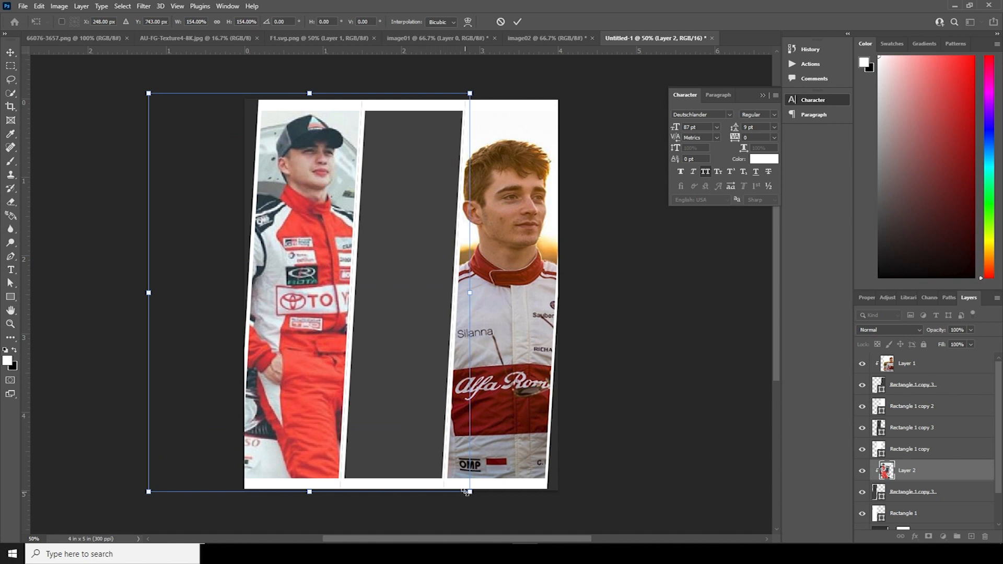
drag(469, 491, 469, 491)
key(Return)
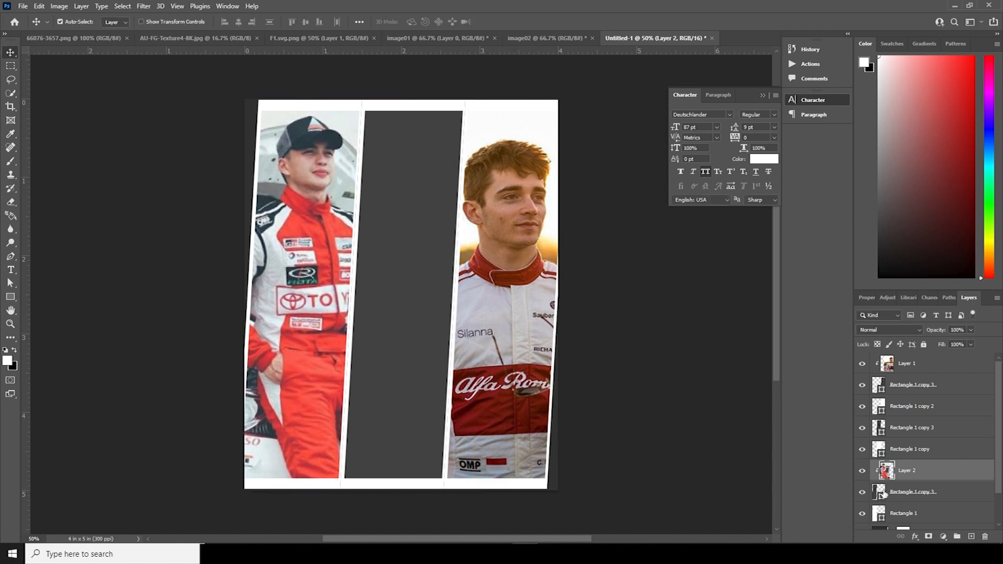
Change the background solid colour fill layer to white (ffffff).
scroll(880, 470, down, 2)
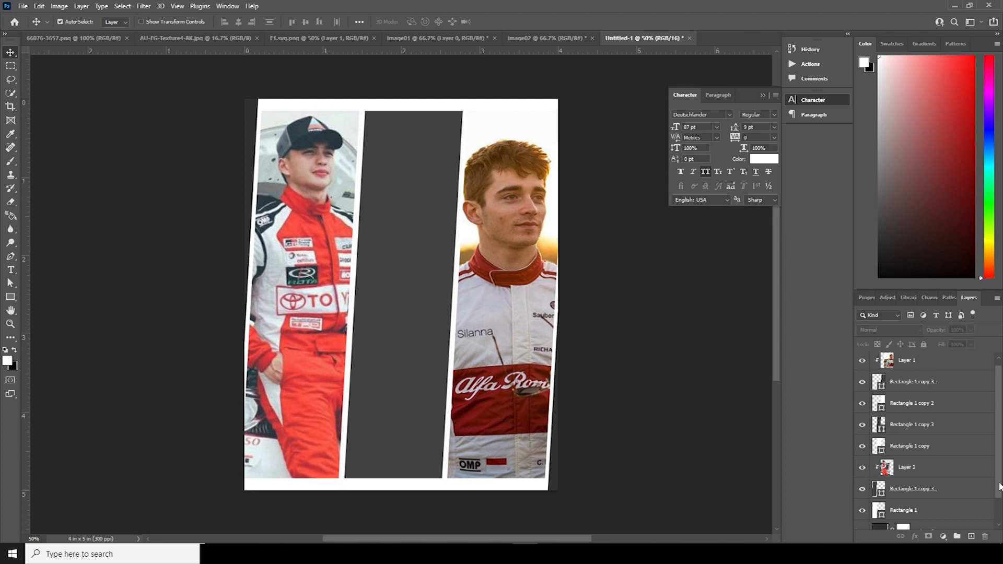
click(880, 501)
double_click(879, 503)
drag(747, 215, 715, 202)
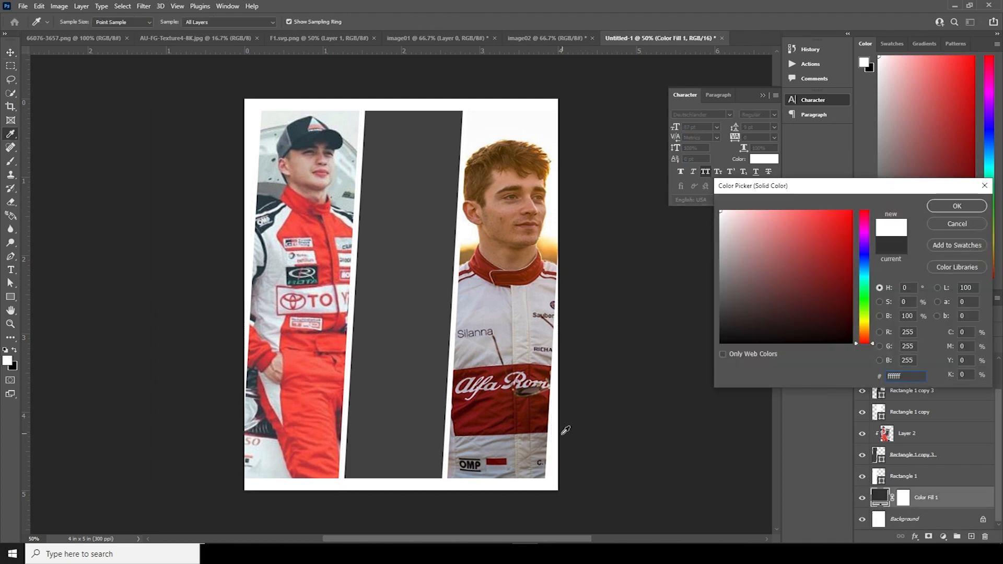
click(950, 206)
key(v)
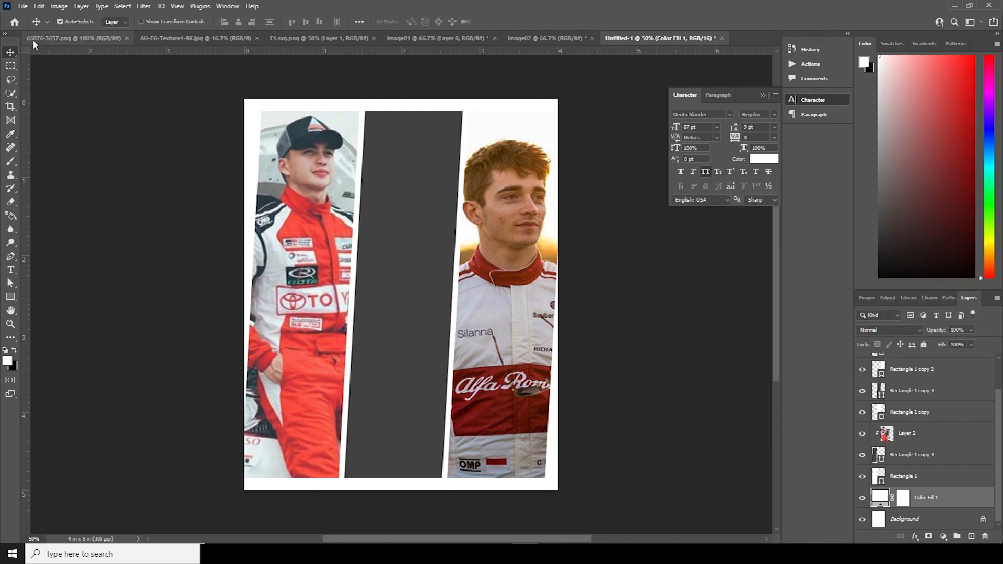
Copy the masked race car from image01 into the poster and move its layer to the top of the stack.
click(398, 40)
drag(408, 196, 620, 40)
drag(429, 327, 458, 263)
click(487, 215)
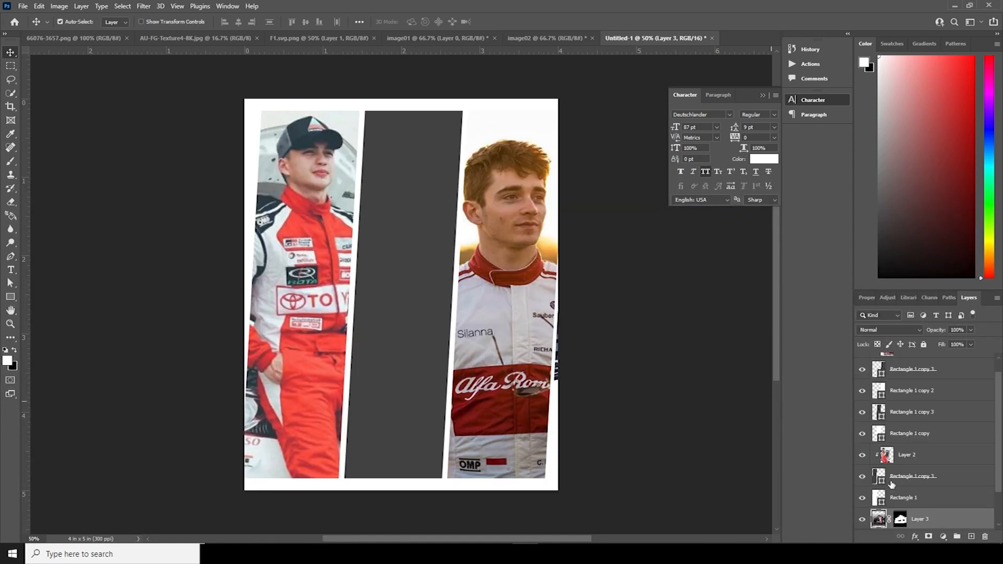
drag(879, 519, 887, 361)
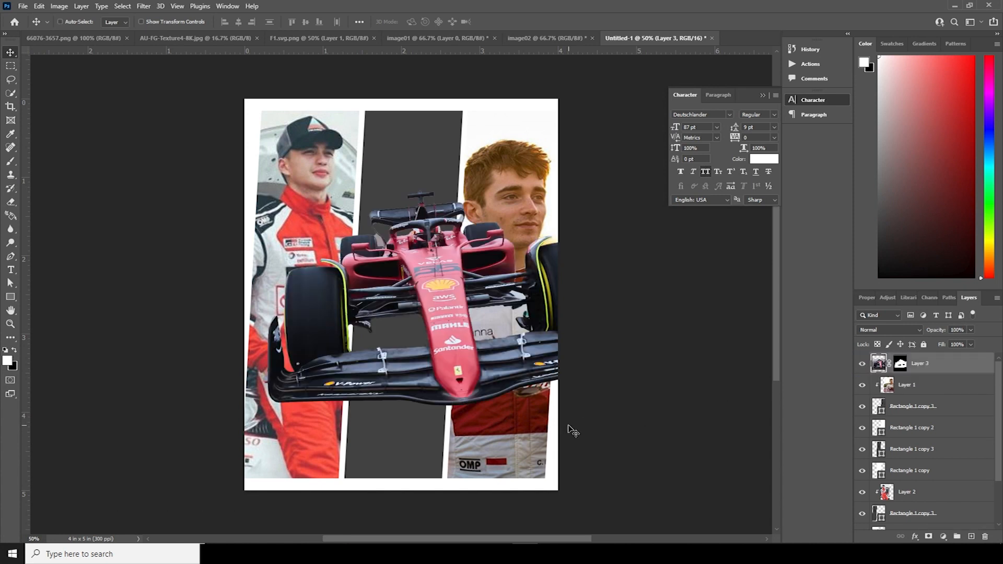
Scale the race car to about 94% and position it across the lower half of the poster.
key(ctrl+t)
drag(481, 356, 452, 418)
drag(662, 236, 656, 240)
drag(479, 402, 473, 417)
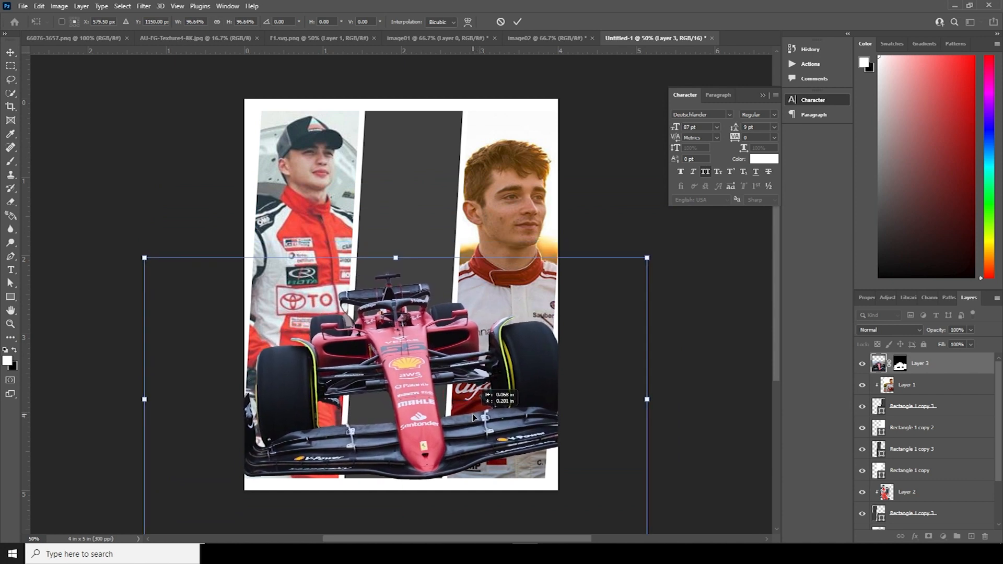
drag(646, 257, 638, 262)
drag(500, 388, 503, 390)
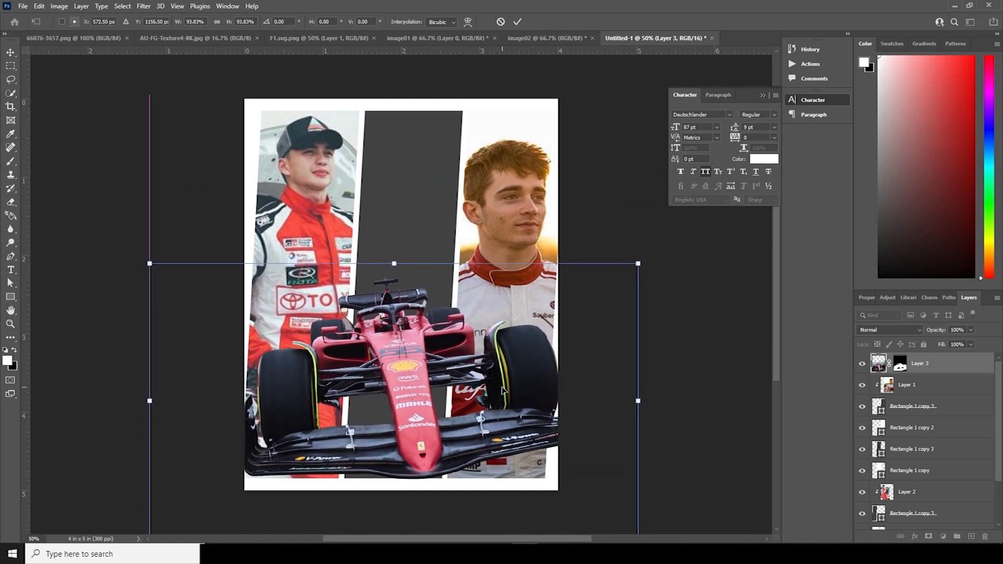
key(Return)
Add a new empty layer directly below the race car layer and choose the Soft Round Pressure Size brush.
click(891, 393)
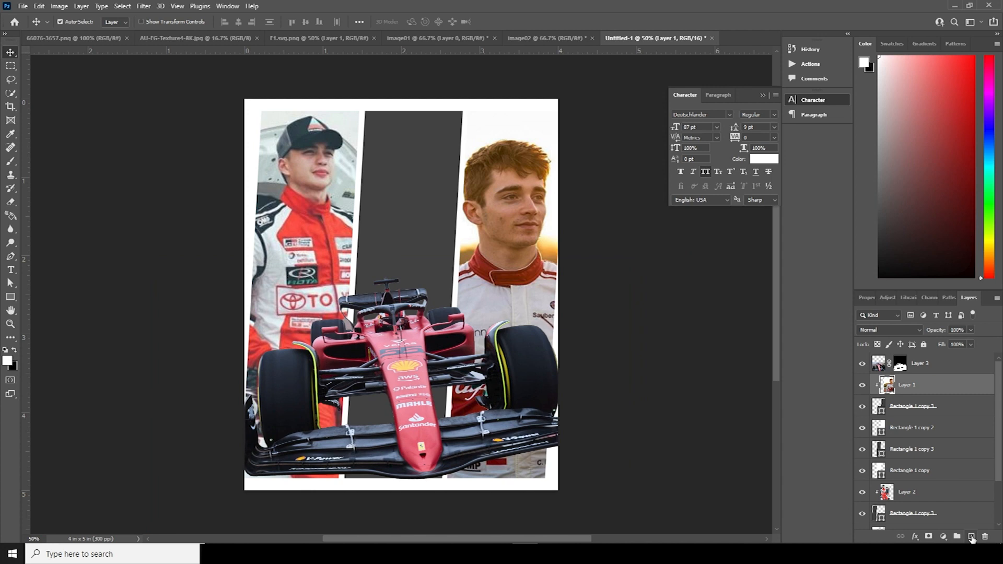
click(971, 538)
key(b)
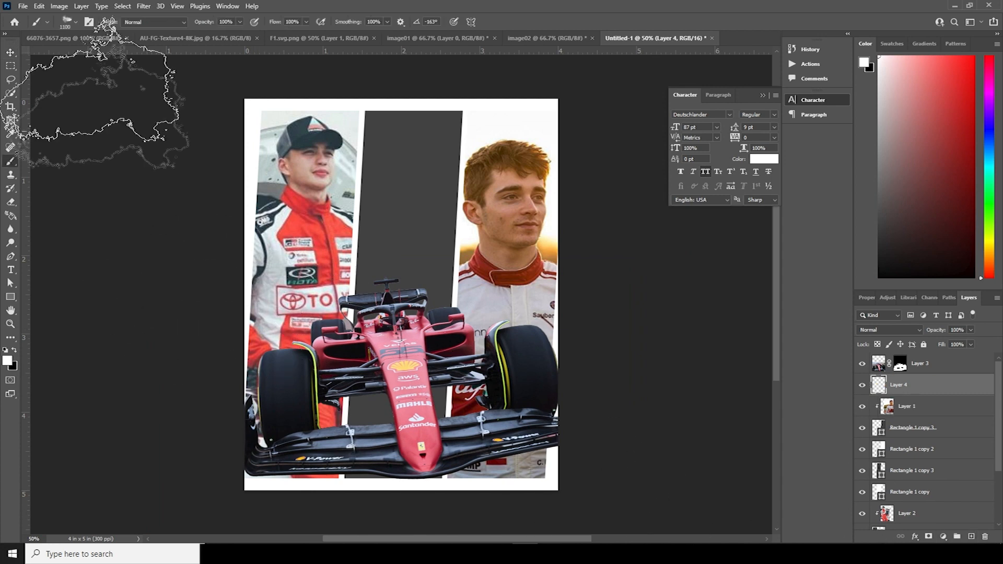
click(74, 22)
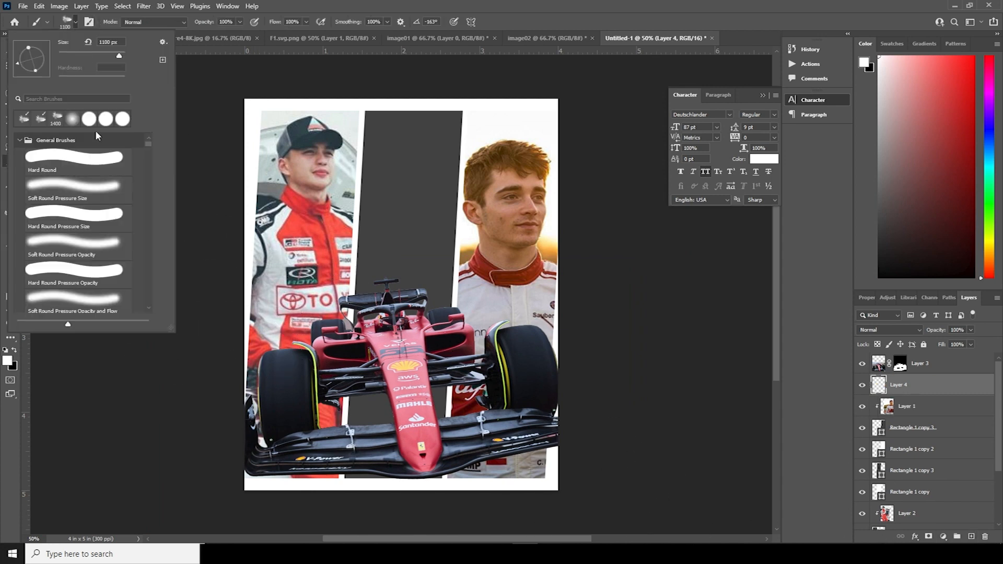
double_click(105, 193)
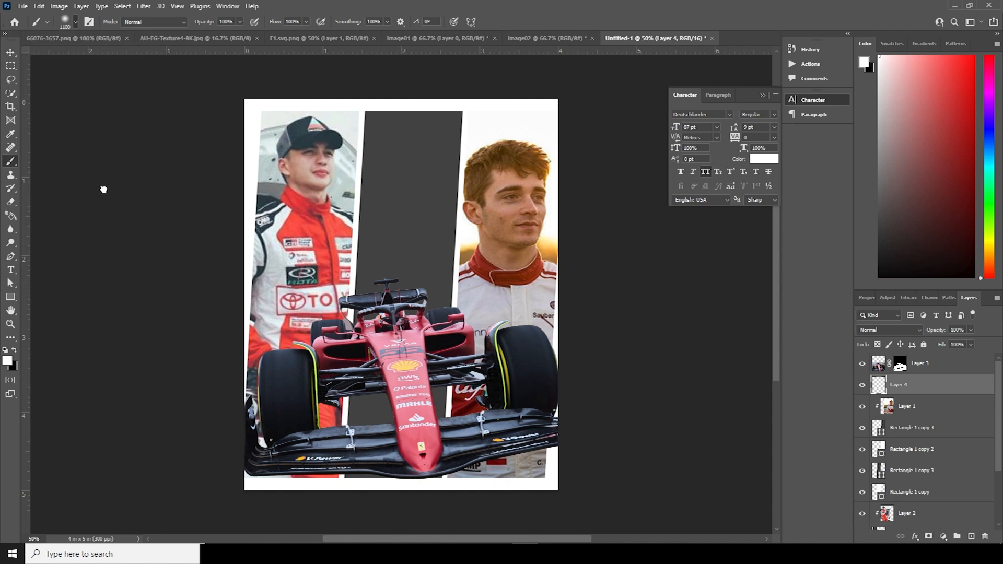
Set the foreground to a near-black grey and paint a soft dark fade behind the car across the poster's lower half.
click(14, 351)
click(8, 360)
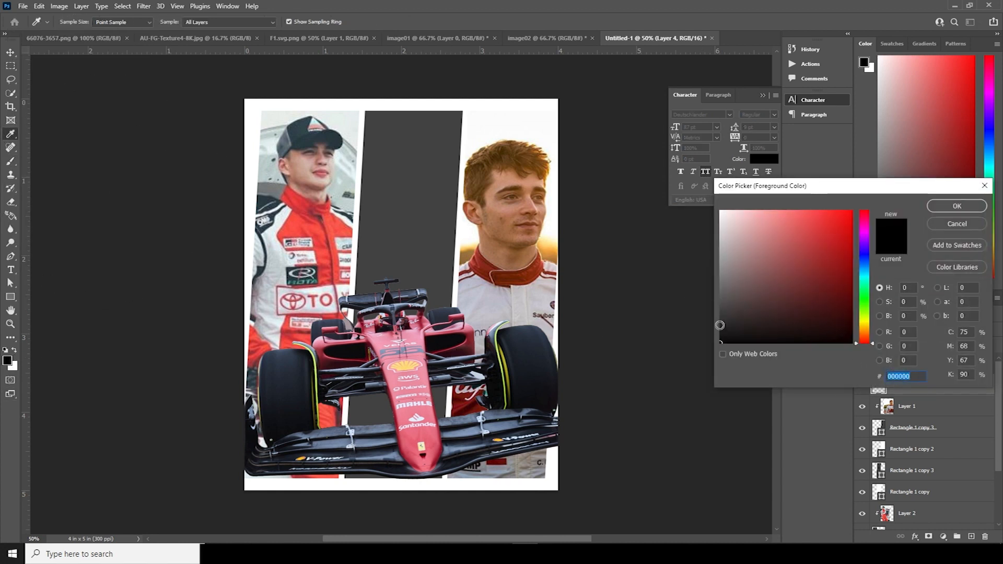
click(719, 330)
click(956, 206)
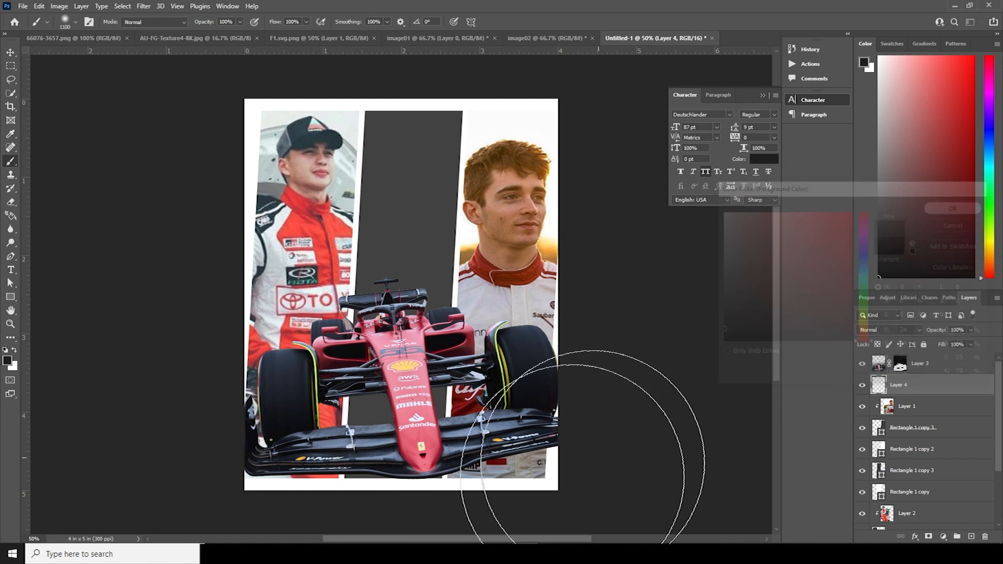
mouse_move(542, 425)
mouse_down()
mouse_move(441, 470)
mouse_move(275, 441)
mouse_move(340, 460)
mouse_move(559, 437)
mouse_move(661, 481)
mouse_up()
mouse_move(597, 478)
mouse_down()
mouse_move(391, 398)
mouse_move(367, 410)
mouse_move(387, 402)
mouse_move(427, 411)
mouse_move(578, 482)
mouse_move(559, 469)
mouse_move(678, 483)
mouse_move(736, 475)
mouse_move(612, 472)
mouse_move(735, 484)
mouse_move(471, 508)
mouse_move(311, 497)
mouse_move(148, 433)
mouse_up()
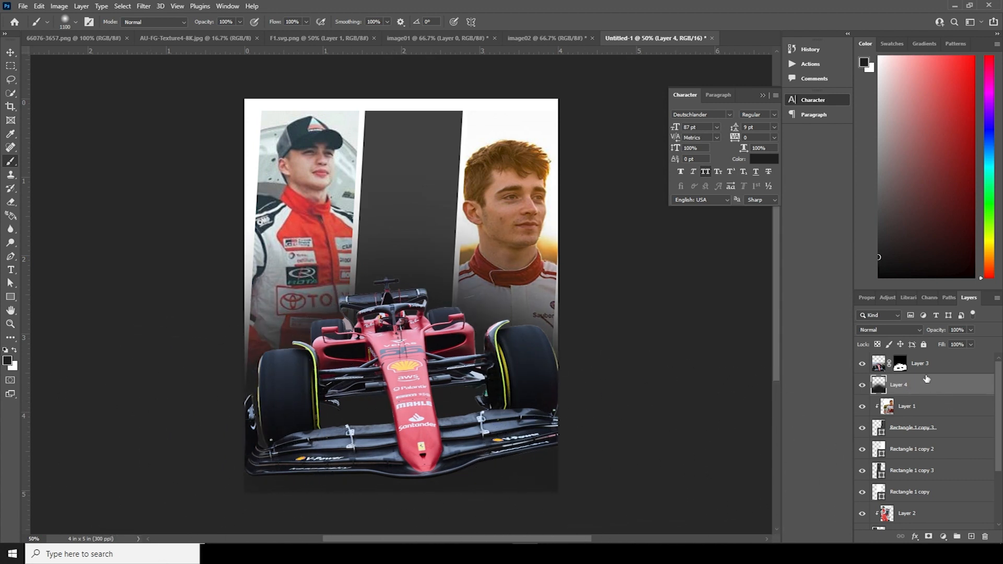
Add a new layer above the race car and paint a soft dark shade over the car's outer wheels and the poster's lower edges.
click(927, 365)
click(972, 538)
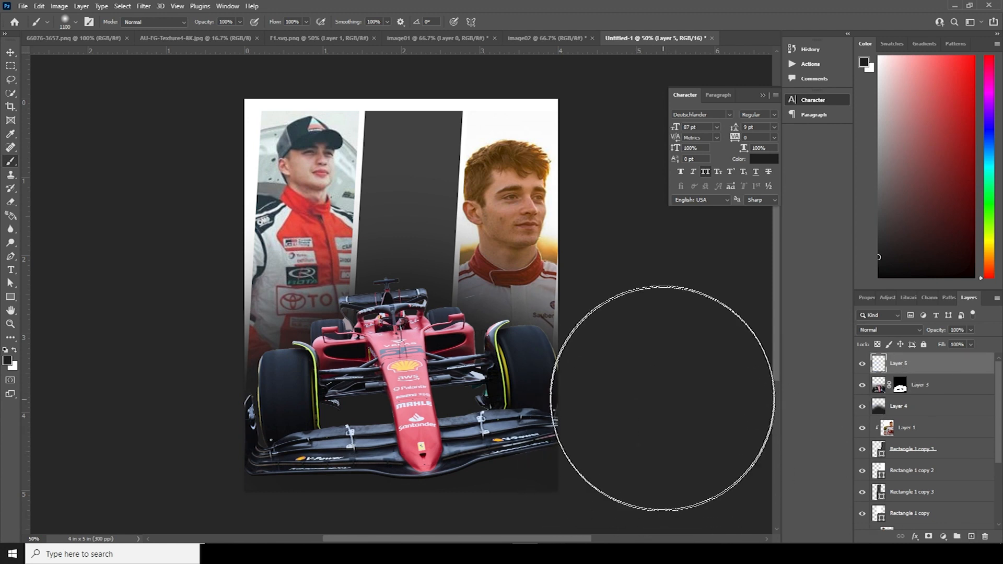
mouse_move(177, 448)
mouse_down()
mouse_move(141, 400)
mouse_move(161, 384)
mouse_move(166, 462)
mouse_up()
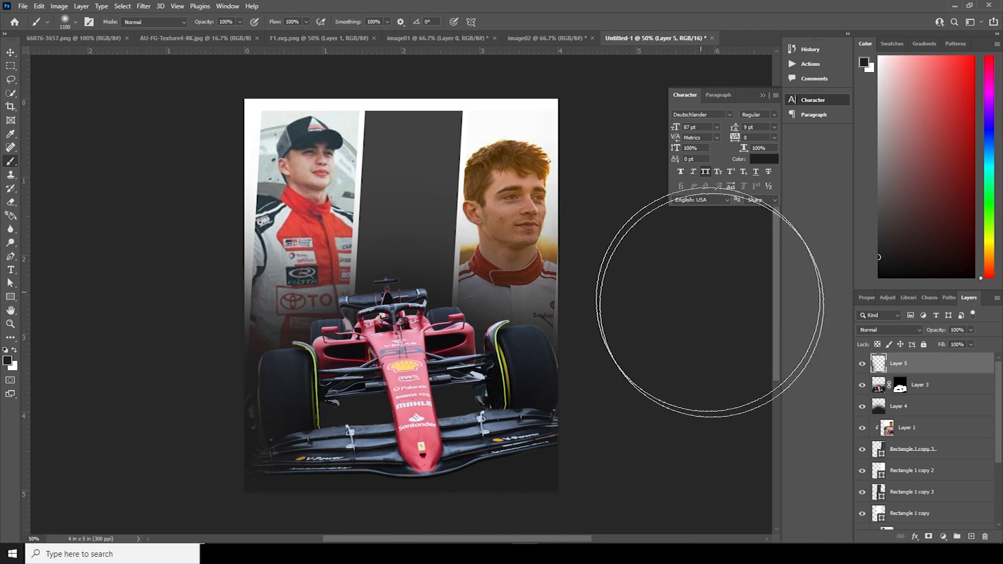
key(v)
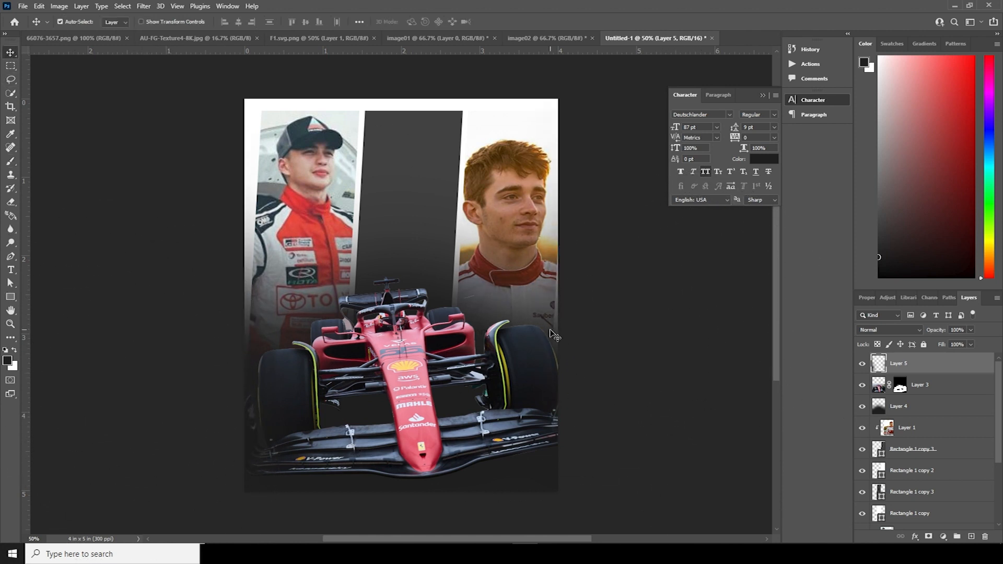
Add a placeholder LOREM IPSUM text line in Deutschlander at 87 pt and move it to the upper middle of the poster.
click(12, 272)
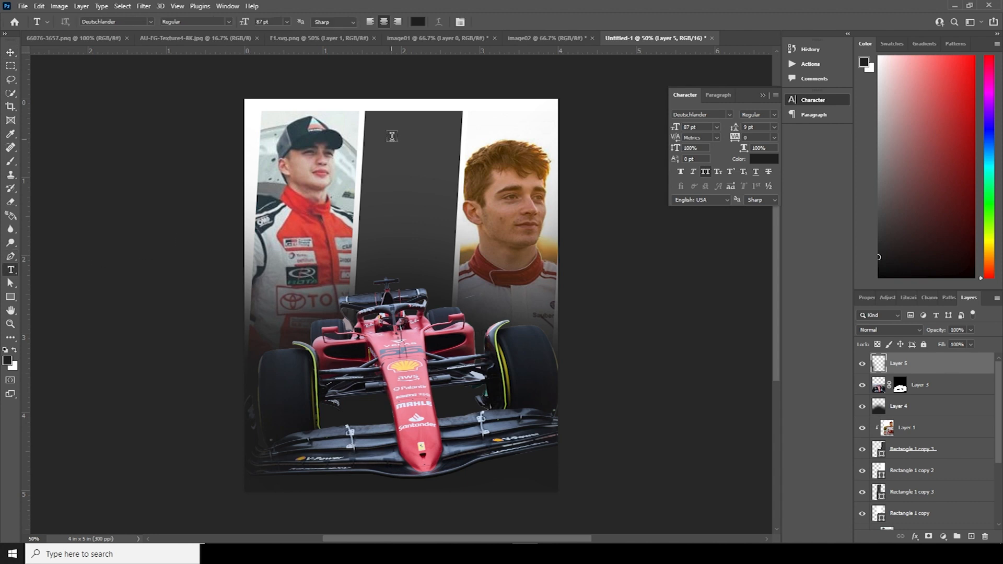
click(330, 143)
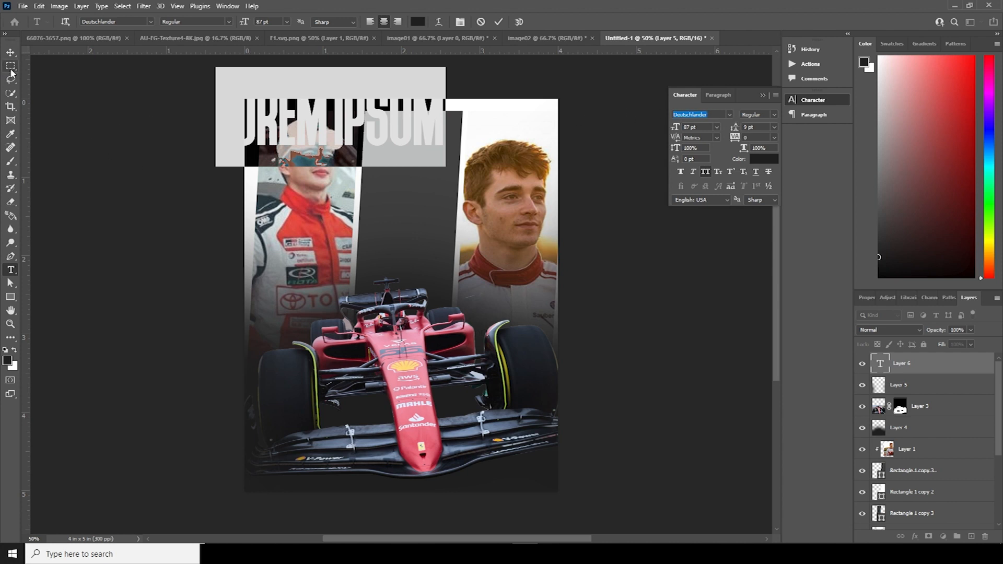
click(11, 53)
drag(332, 126, 416, 214)
Skew the placeholder text horizontally by -3.3° so it leans with the slanted panels.
key(ctrl+t)
right_click(409, 208)
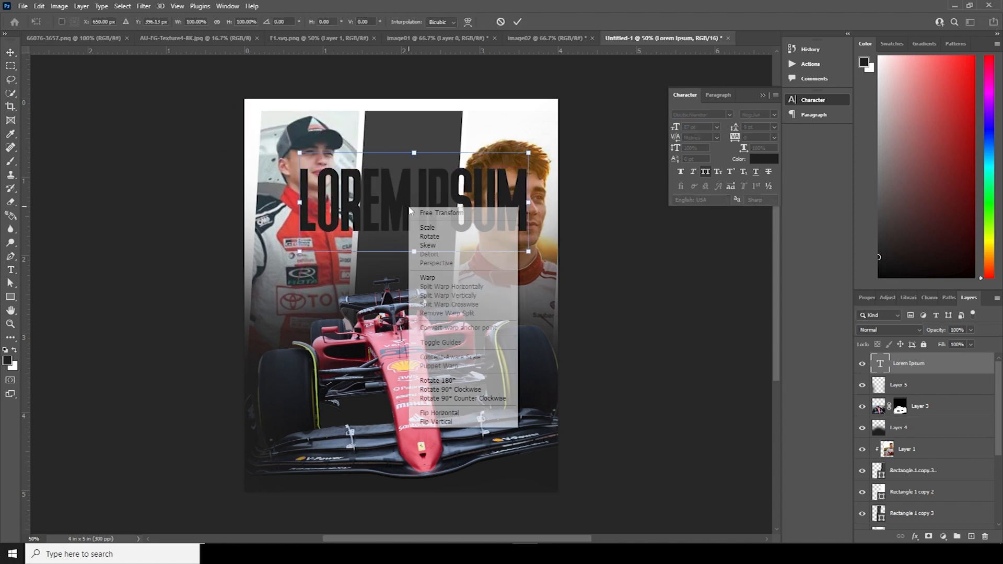
click(431, 246)
drag(414, 155, 418, 154)
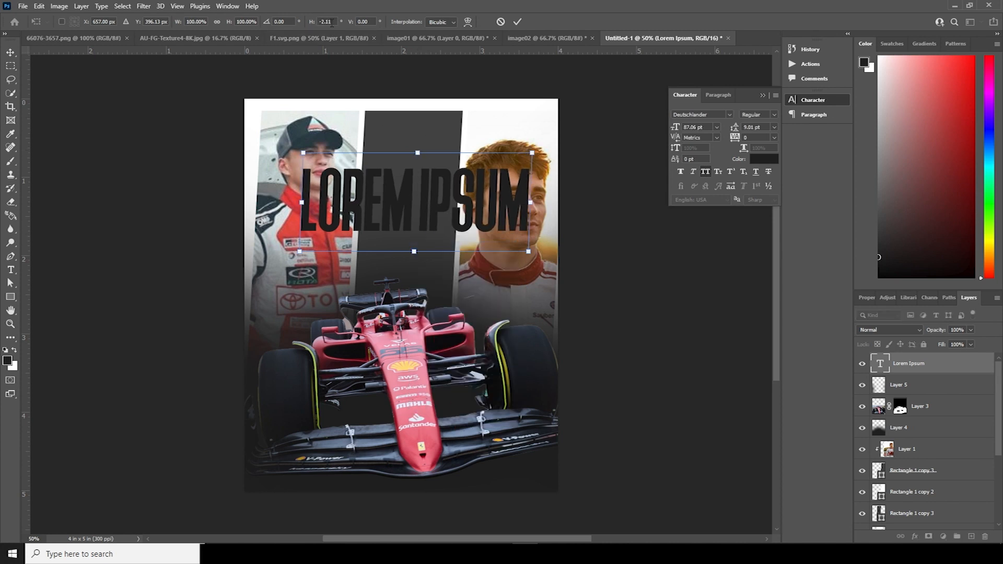
text(-3.3)
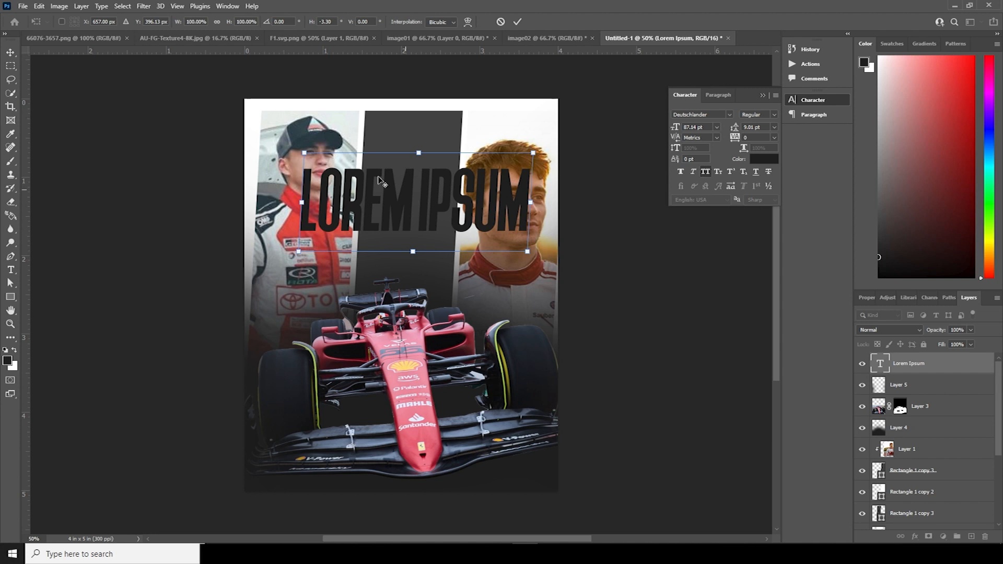
key(Return)
Scale the skewed text down to about 55.78 pt and position it across the dark middle panel.
key(ctrl+t)
drag(530, 233, 493, 239)
mouse_move(434, 214)
mouse_down()
mouse_move(432, 198)
mouse_move(443, 209)
mouse_up()
key(Return)
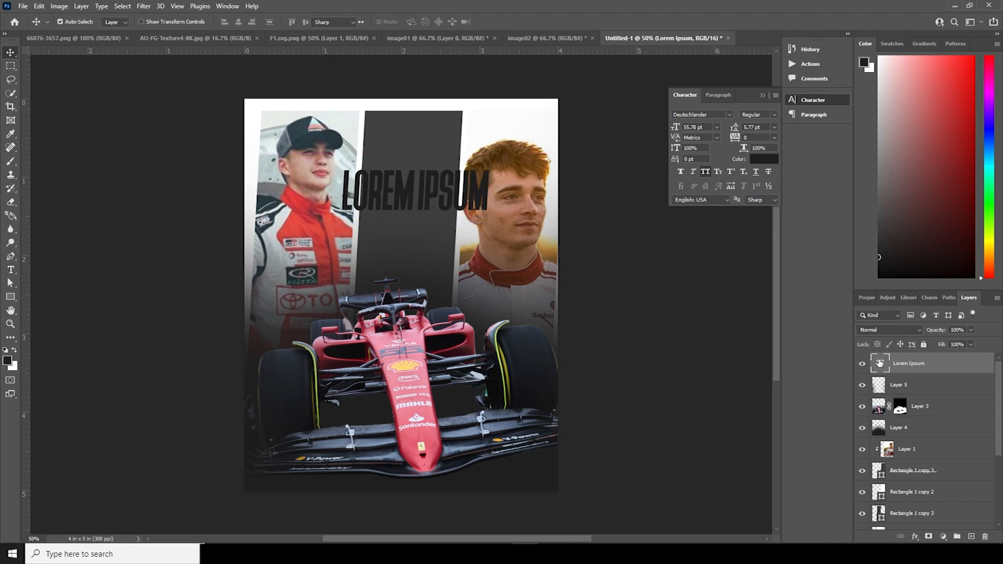
Replace the placeholder text with MR ROAD.
double_click(880, 363)
text(MR RO)
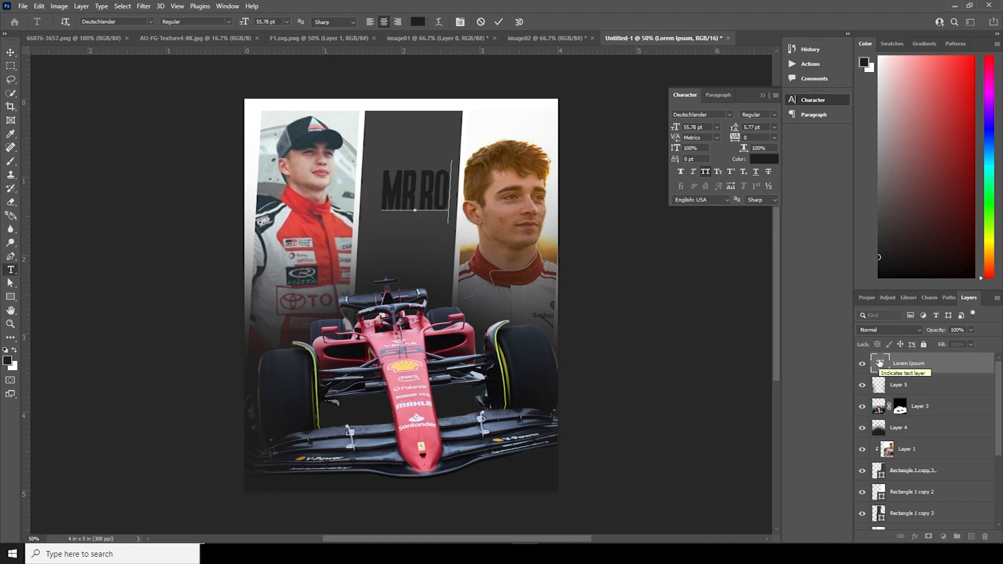
text(AD)
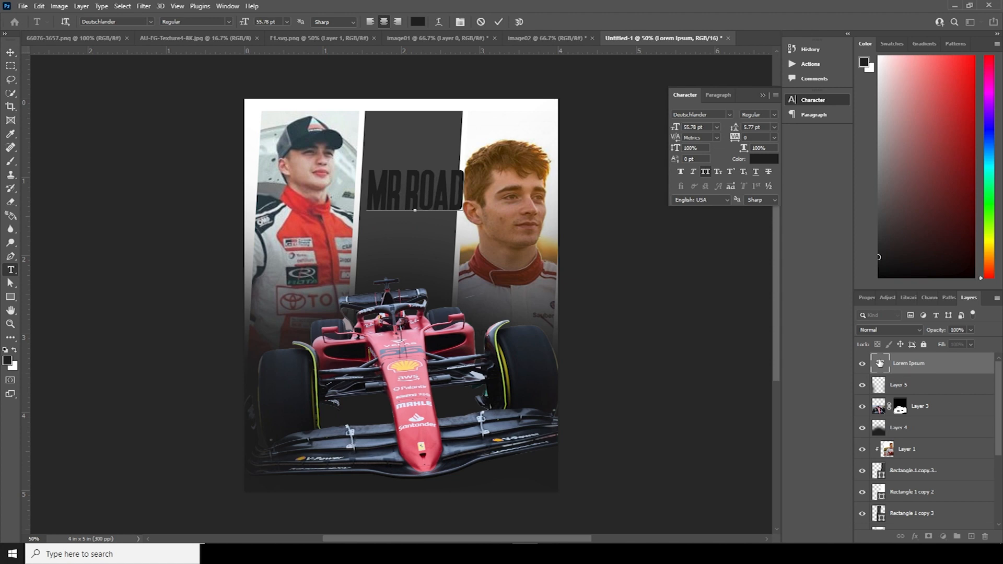
click(11, 52)
Duplicate the MR ROAD text below itself and change the copy to two lines: MAKE YOUR OWN TRACK and ERITE YOUR OWN DESIINY.
drag(436, 195, 429, 238)
double_click(880, 364)
text(MAKE YOUR OWN TRACK)
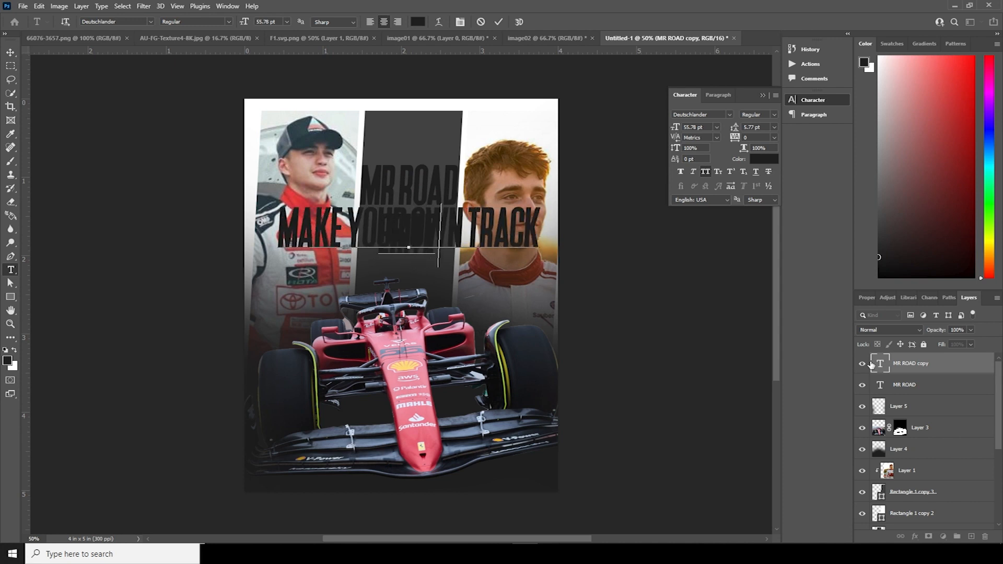
key(Return)
text(WRITE YOUR OWN DESTINY)
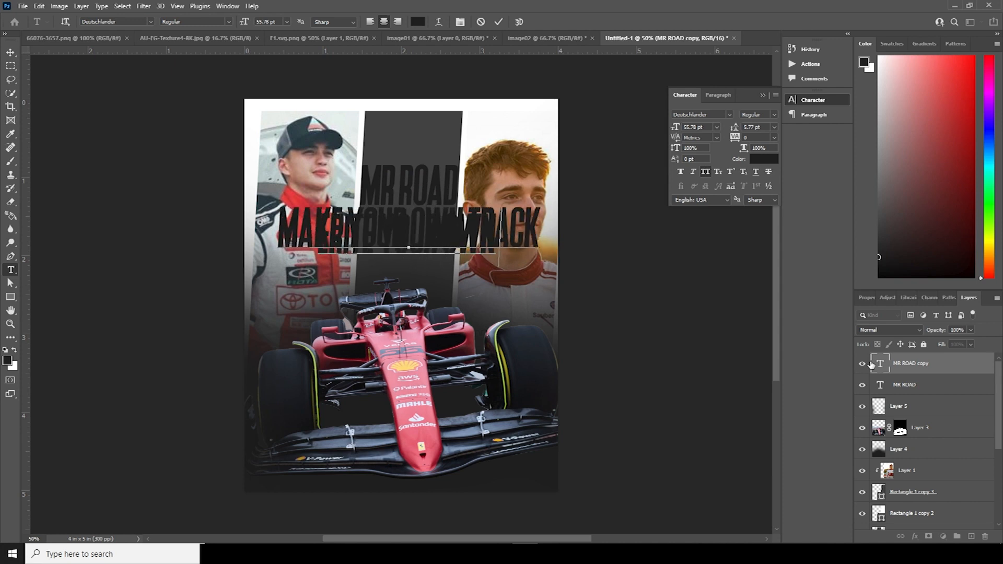
Set the two-line tagline to 19 pt with 15 pt leading and place it directly beneath MR ROAD in the middle panel.
key(ctrl+a)
drag(706, 125, 584, 128)
key(Down)
key(Down)
key(Down)
key(Down)
key(Down)
key(Down)
key(Down)
key(Down)
key(Down)
key(Down)
key(Down)
key(Down)
key(Down)
key(Down)
key(Down)
key(Down)
key(Down)
key(Down)
key(Down)
key(Down)
key(Up)
key(Up)
key(Up)
key(Up)
key(Up)
key(Up)
key(Up)
key(Up)
key(Up)
key(Up)
drag(762, 127, 642, 127)
key(Up)
click(11, 53)
drag(394, 269, 394, 245)
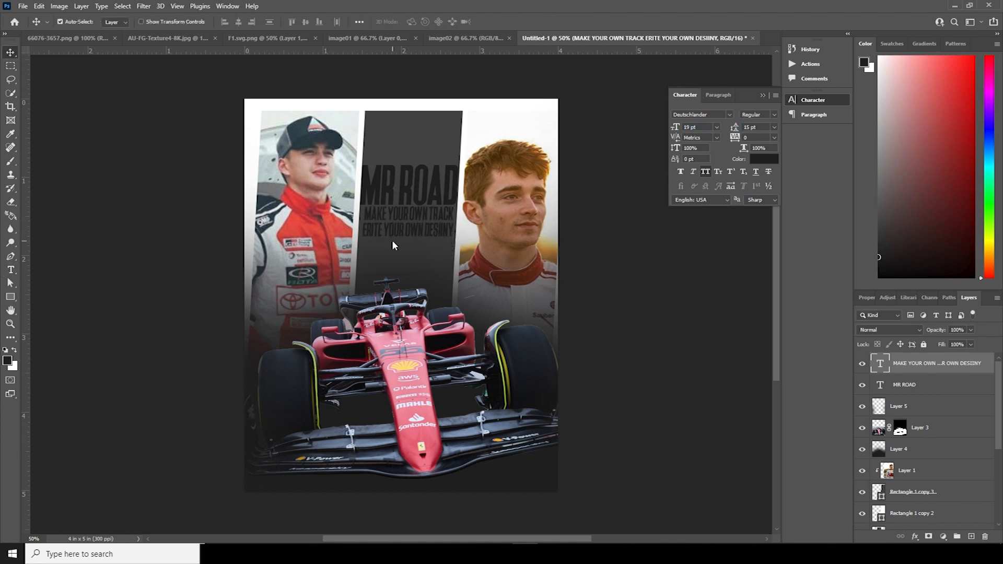
Recolor the MR ROAD title light grey and the two-line tagline white.
double_click(880, 385)
click(764, 159)
mouse_move(732, 216)
mouse_down()
mouse_move(721, 224)
mouse_move(720, 211)
mouse_up()
click(957, 205)
double_click(880, 364)
click(763, 158)
click(956, 205)
click(11, 53)
Scale the MR ROAD title down slightly so it fits within the middle panel.
click(905, 385)
key(ctrl+t)
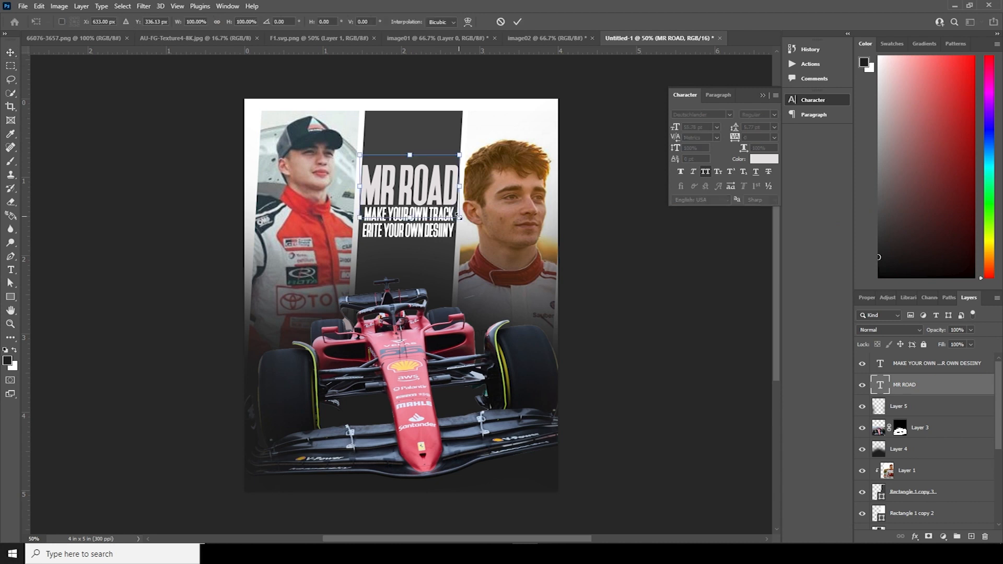
drag(459, 218, 457, 216)
key(Return)
Nudge the two-line tagline slightly left to line it up under the MR ROAD title.
click(438, 234)
key(Left)
key(Left)
key(Left)
key(Left)
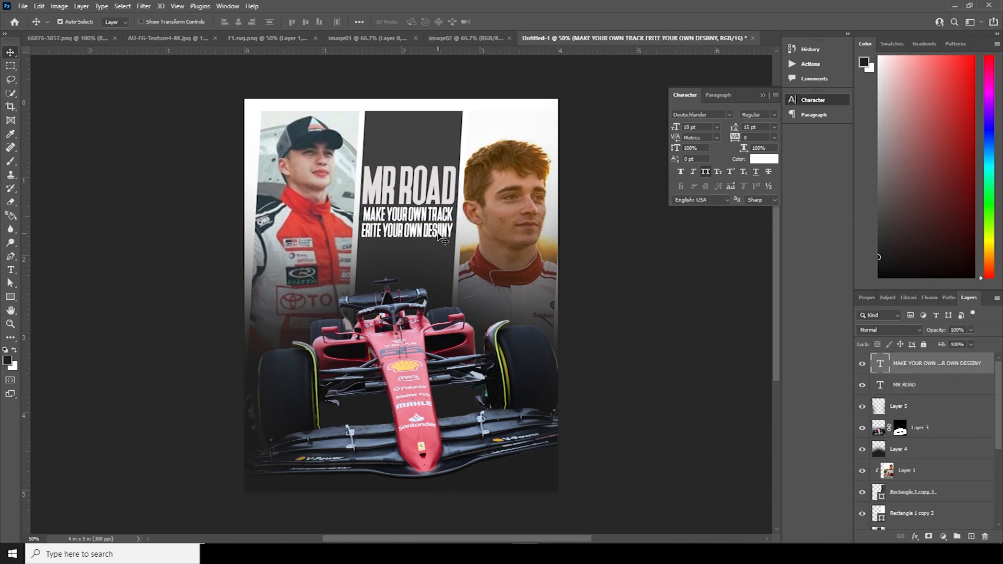
key(Left)
key(Left)
key(Left)
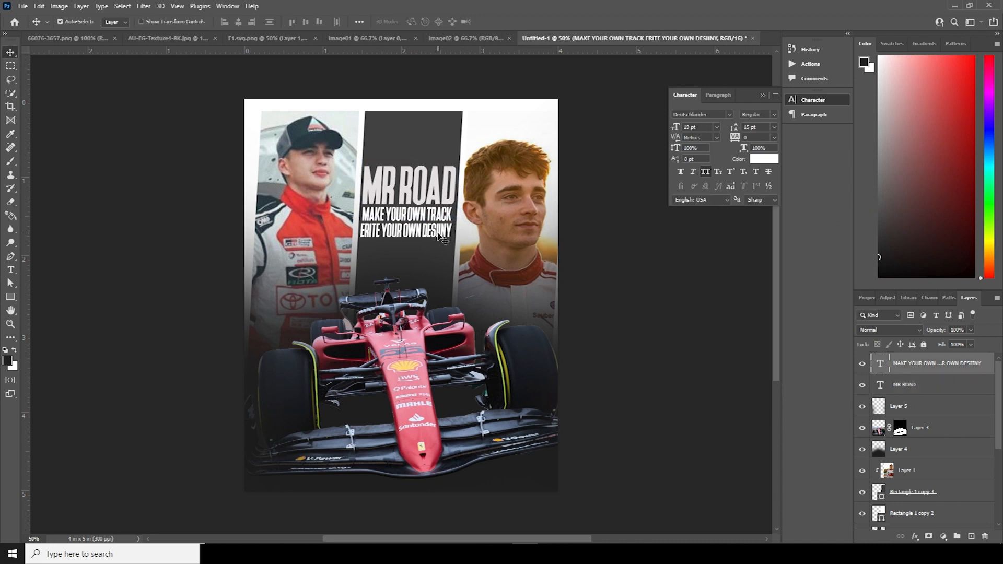
key(Left)
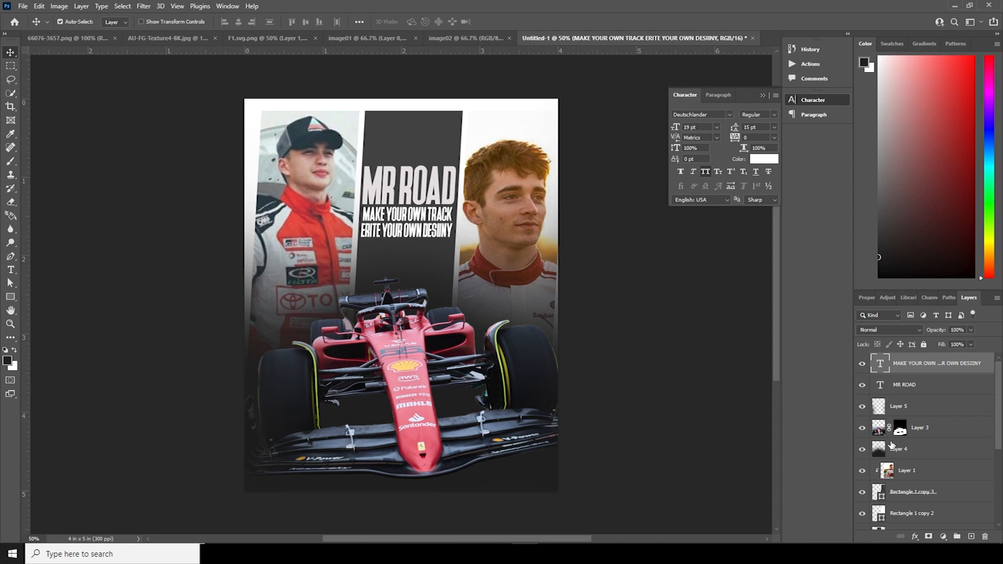
Add a new empty layer directly below the race car and choose the textured smoke brush at 1400 px.
click(882, 456)
click(970, 535)
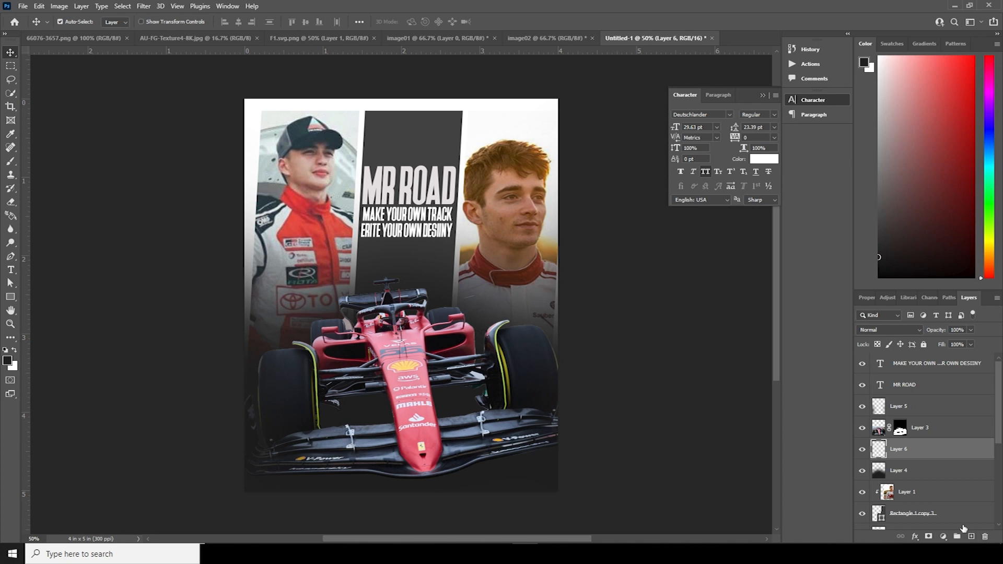
key(b)
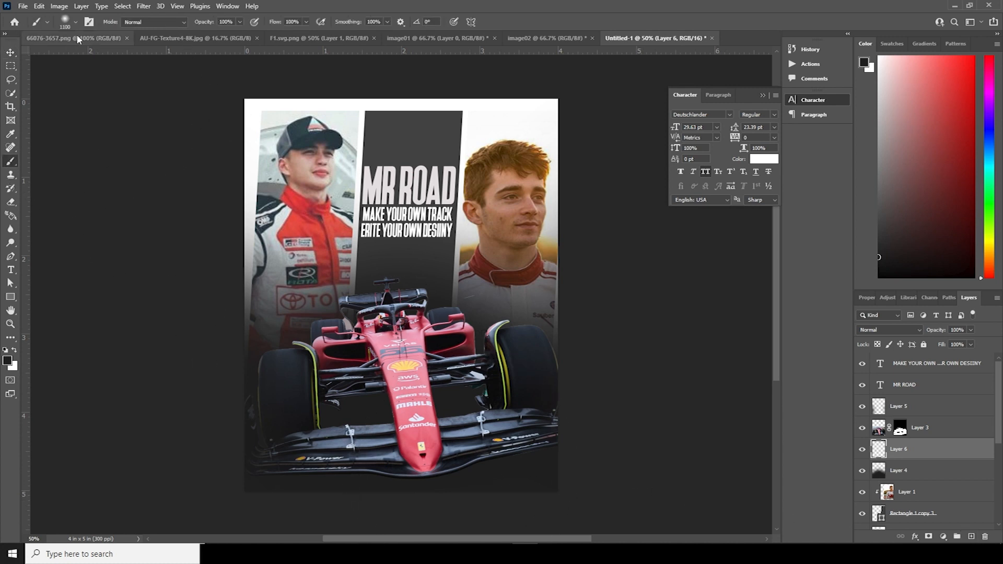
click(66, 21)
click(73, 121)
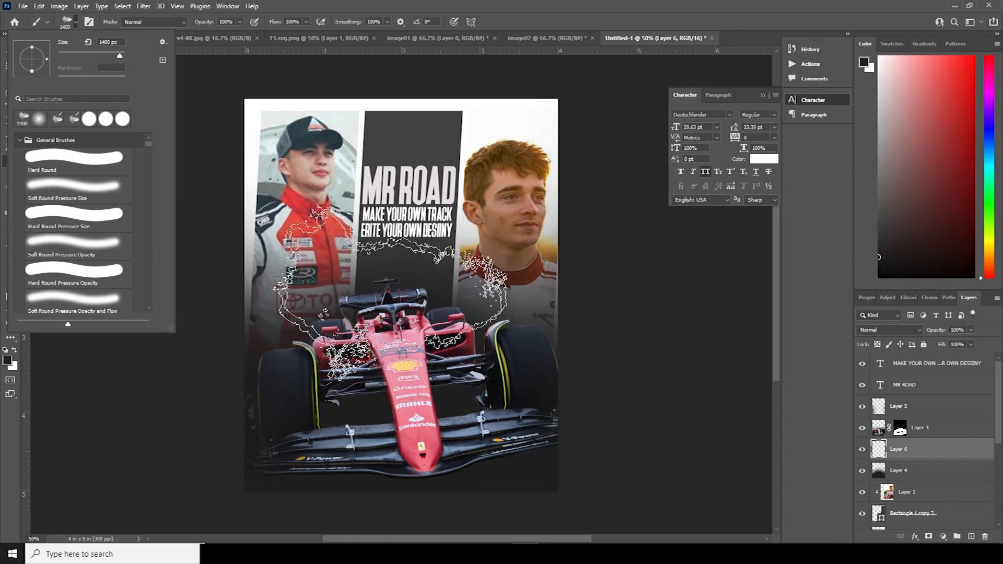
Set the foreground to a slightly lighter dark grey for the smoke brush.
click(879, 454)
click(8, 361)
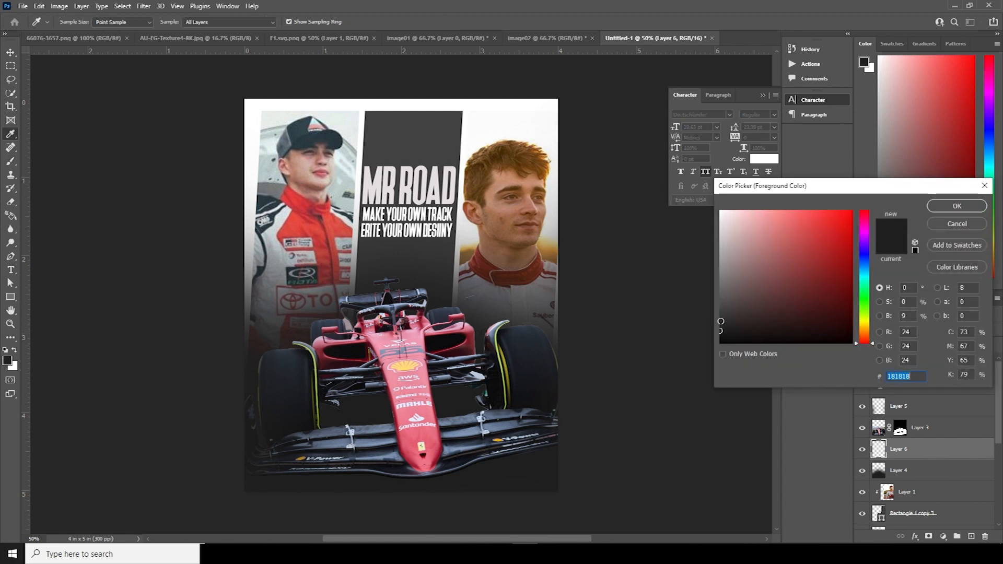
click(721, 321)
click(956, 206)
key(b)
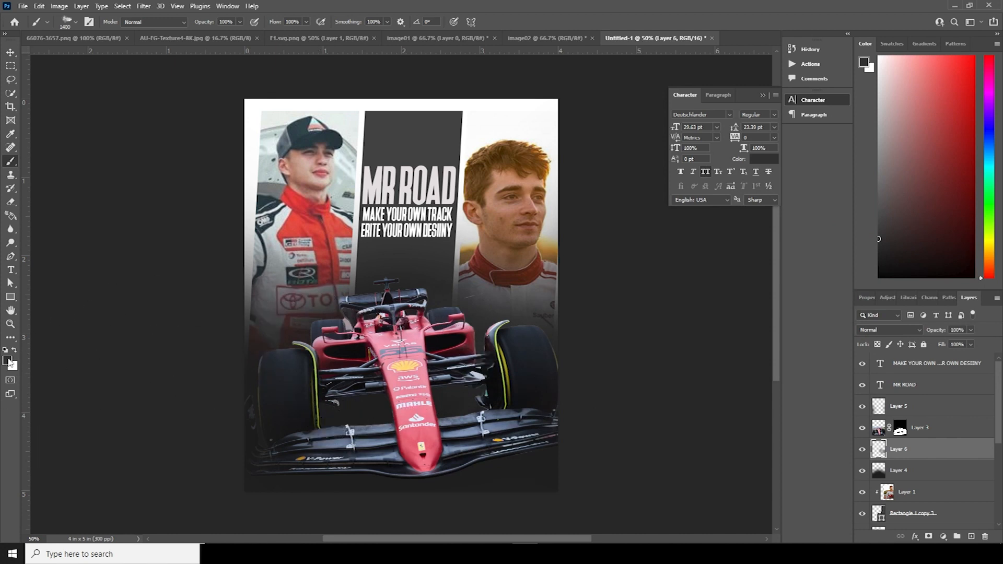
Try painting large white smoke behind the car with the 1400 px brush, and undo the strokes.
click(474, 344)
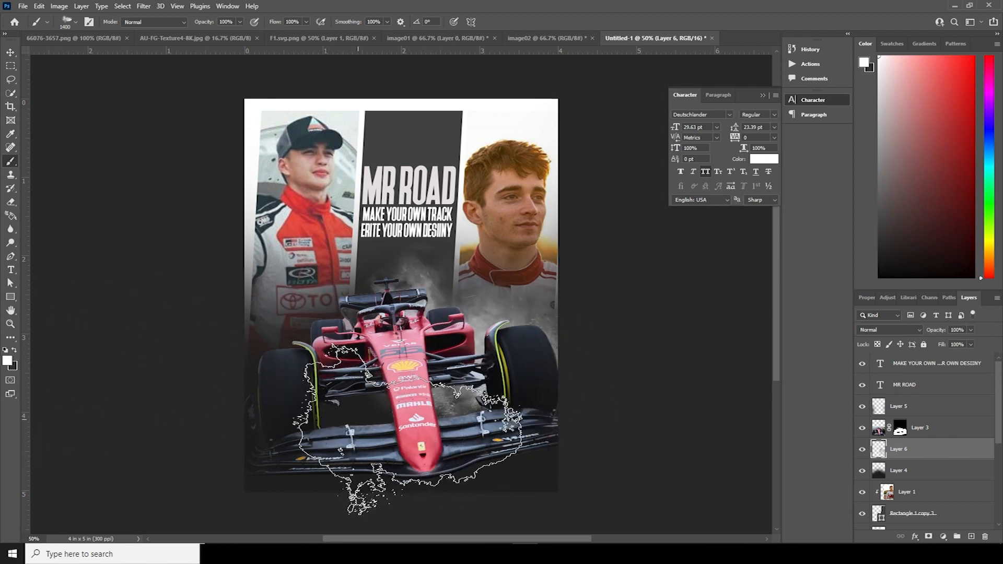
click(470, 308)
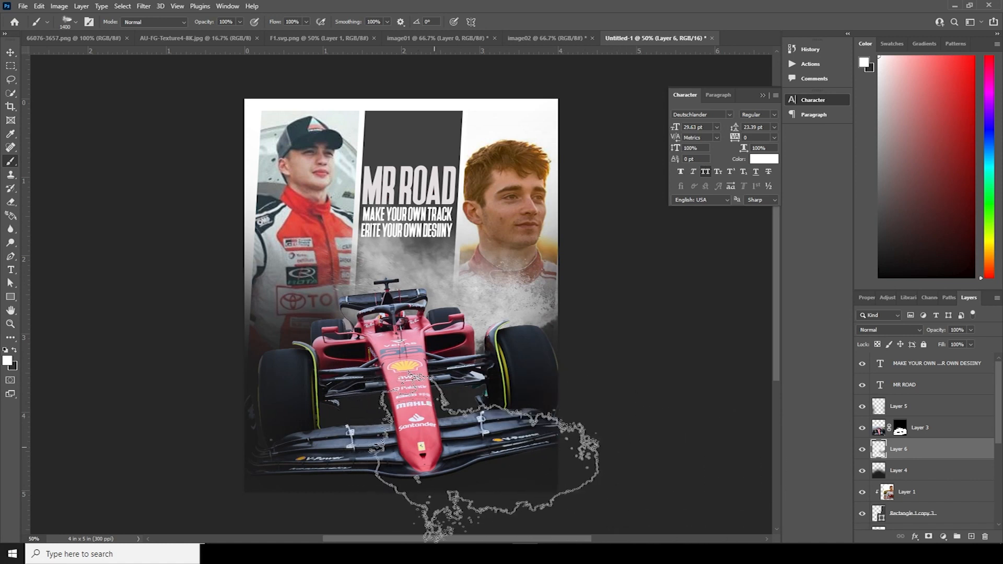
key(ctrl+z)
key(ctrl+z)
Paint white smoke behind the car around its cockpit and upper left side, reducing the brush size to 300 px.
key(bracketleft)
key(bracketleft)
key(bracketleft)
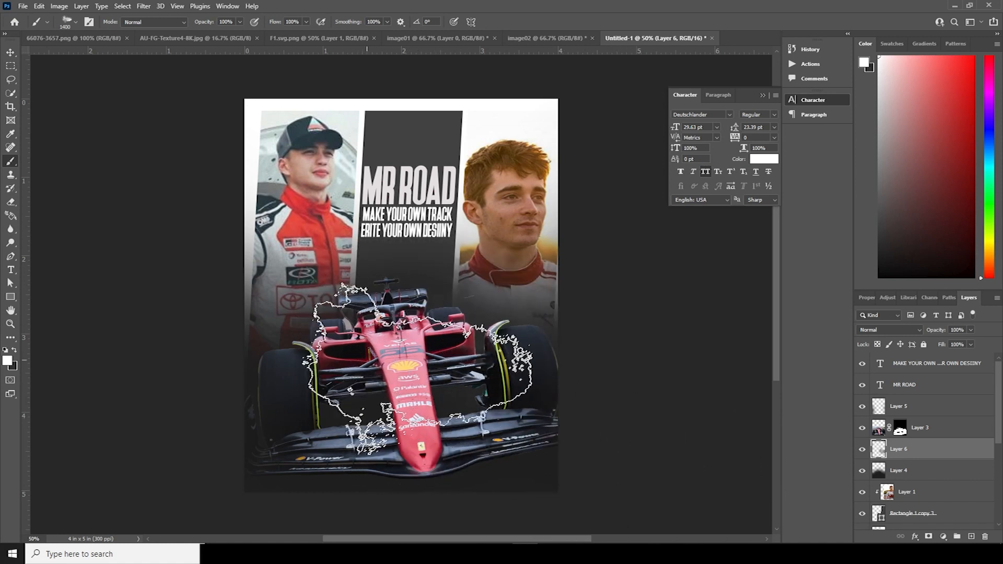
click(337, 303)
key(bracketleft)
key(bracketleft)
key(bracketleft)
key(bracketleft)
key(bracketleft)
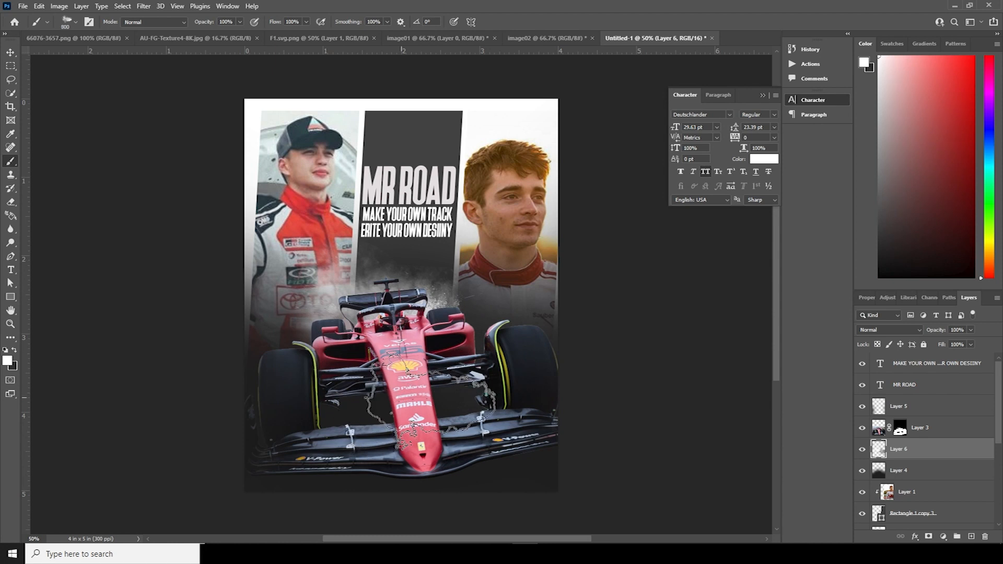
key(bracketleft)
key(bracketleft)
key(bracketleft)
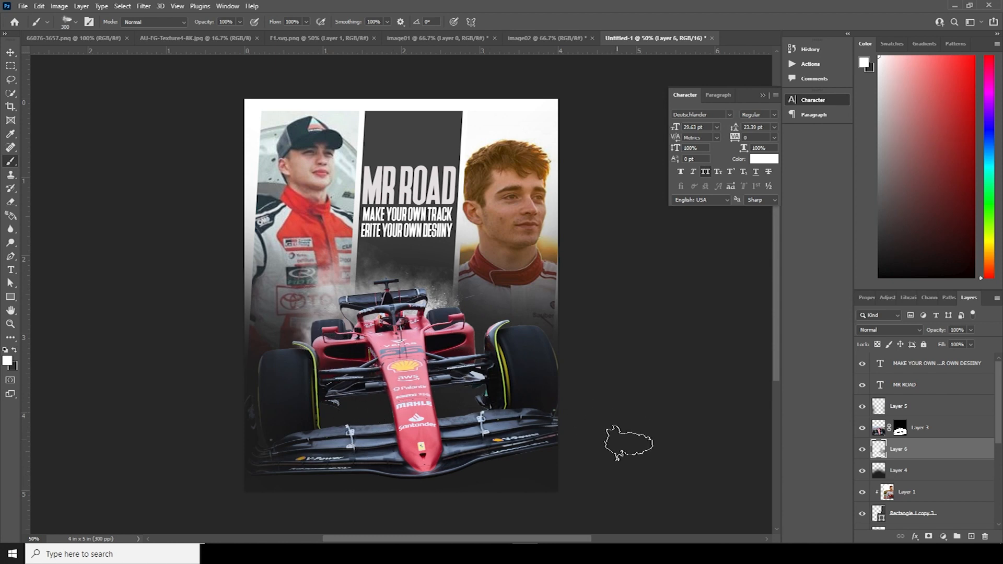
Add a new layer at the top of the stack and paint white smoke over the poster's lower right corner with a 1900 px brush.
click(892, 407)
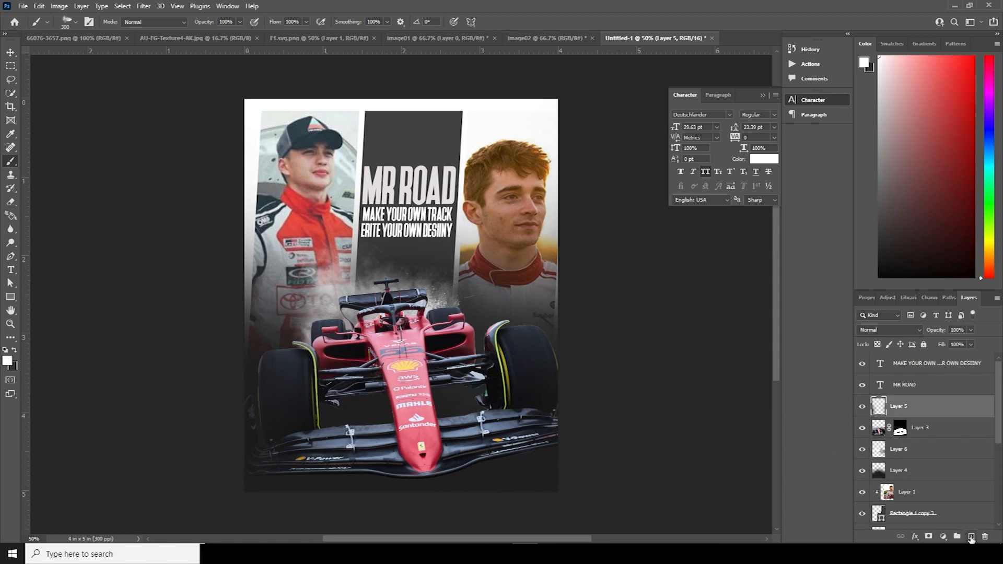
click(971, 536)
key(bracketright)
key(bracketright)
key(bracketright)
key(bracketright)
key(bracketright)
key(bracketright)
key(bracketright)
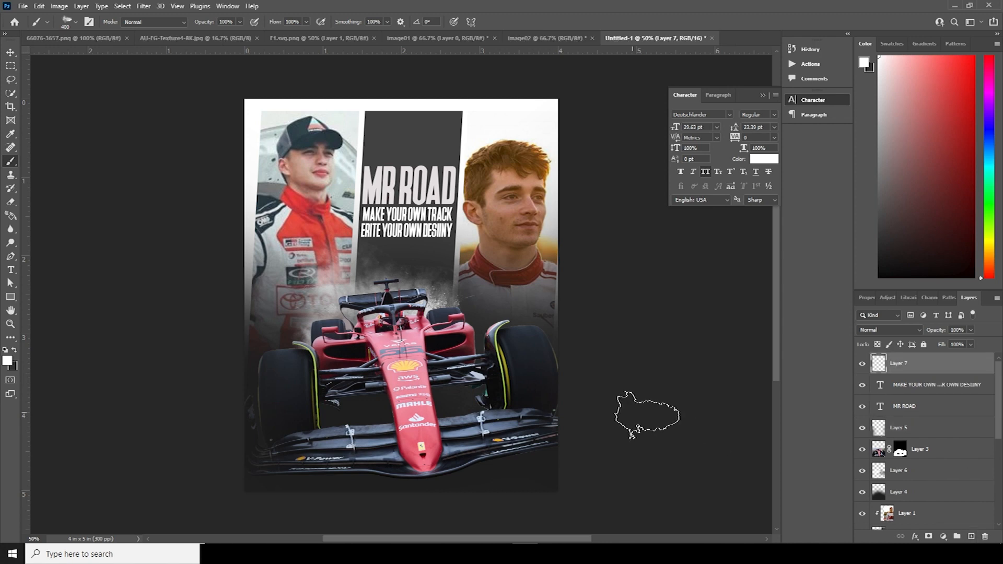
key(bracketright)
key(bracketright)
key(bracketright)
key(bracketright)
key(bracketright)
key(bracketright)
key(bracketright)
key(bracketright)
key(bracketright)
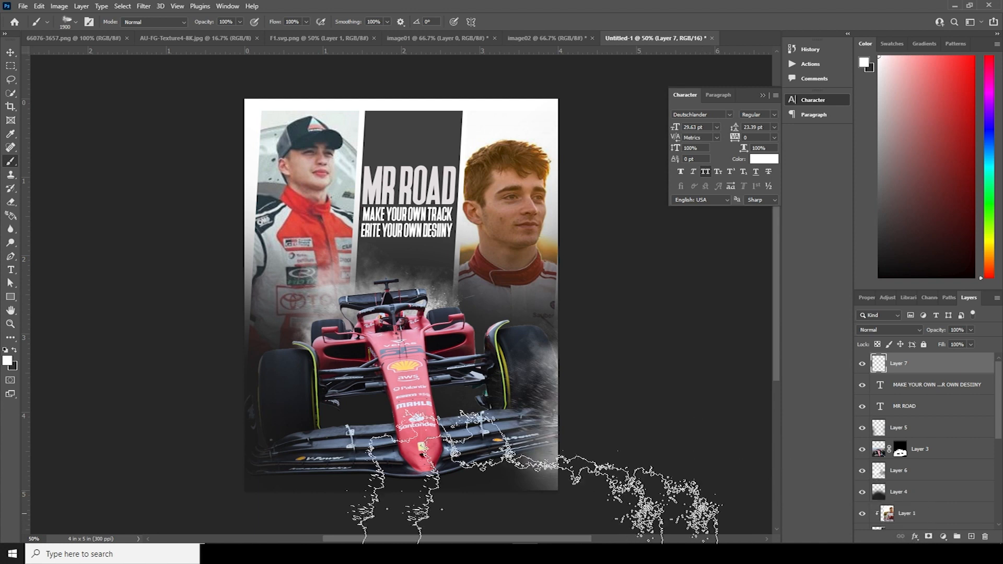
Rotate the smoke brush tip to -53° and paint white smoke over the left front wheel and the poster's lower left corner.
drag(251, 515, 401, 467)
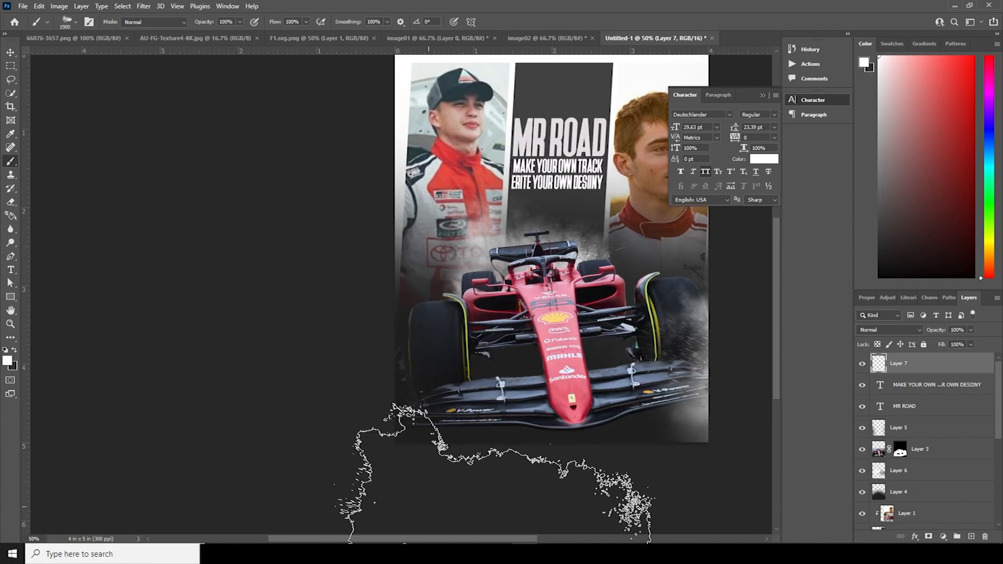
click(75, 26)
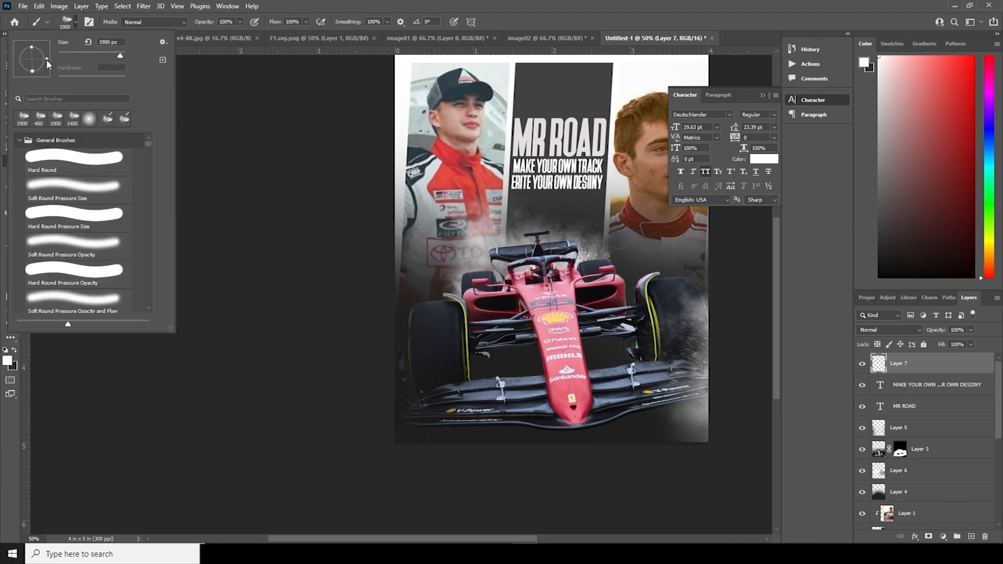
drag(47, 70, 41, 72)
click(307, 406)
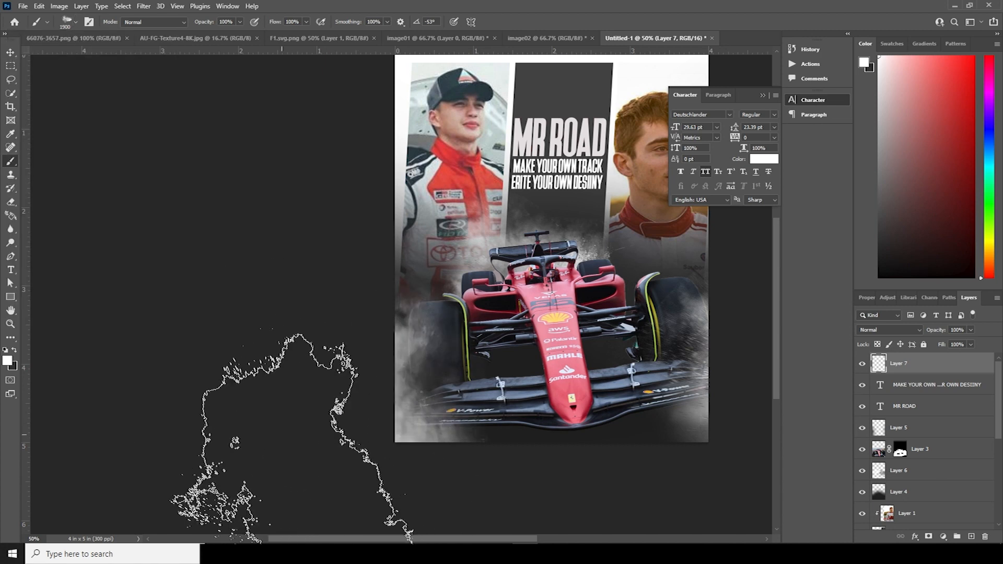
drag(424, 271, 289, 284)
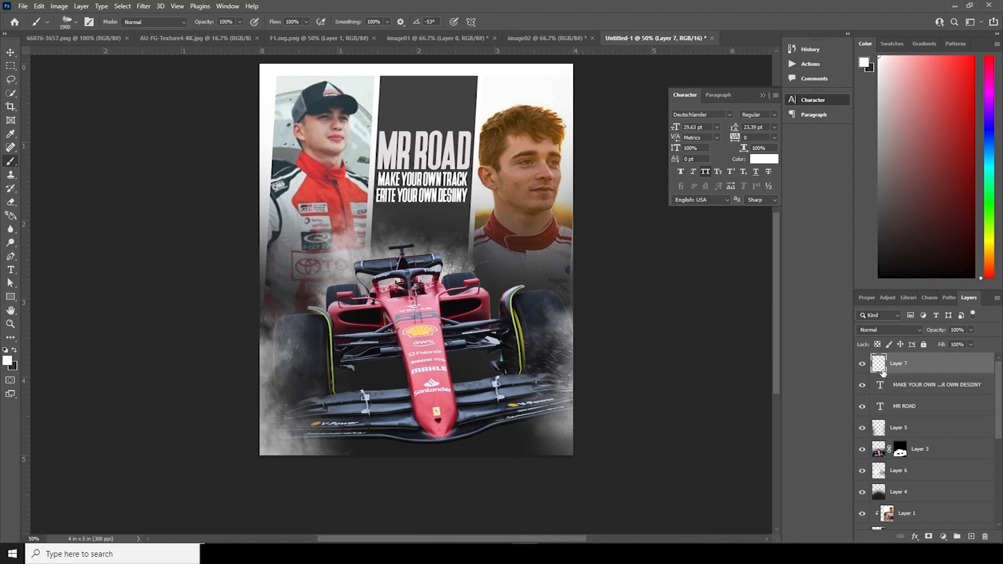
key(e)
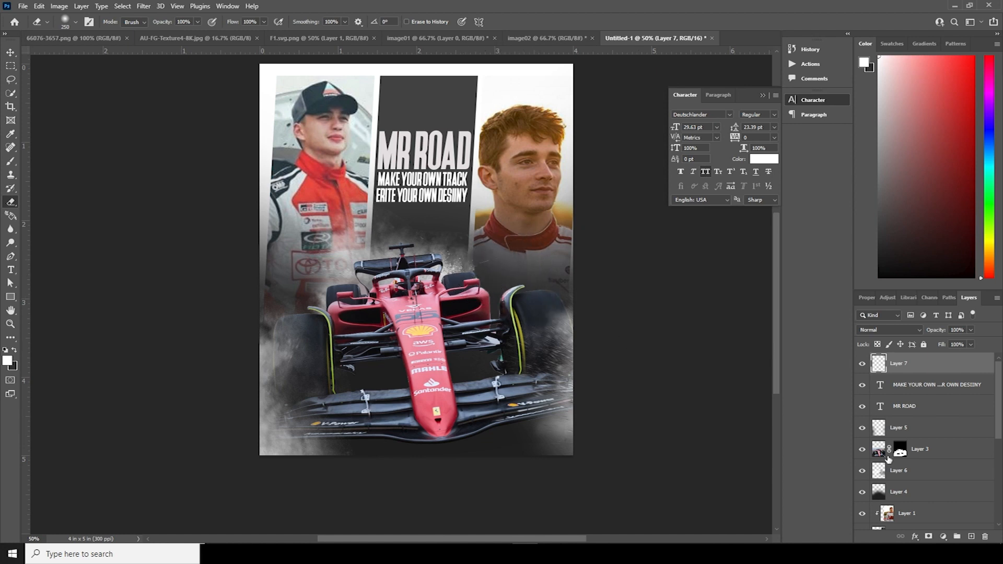
scroll(970, 454, down, 5)
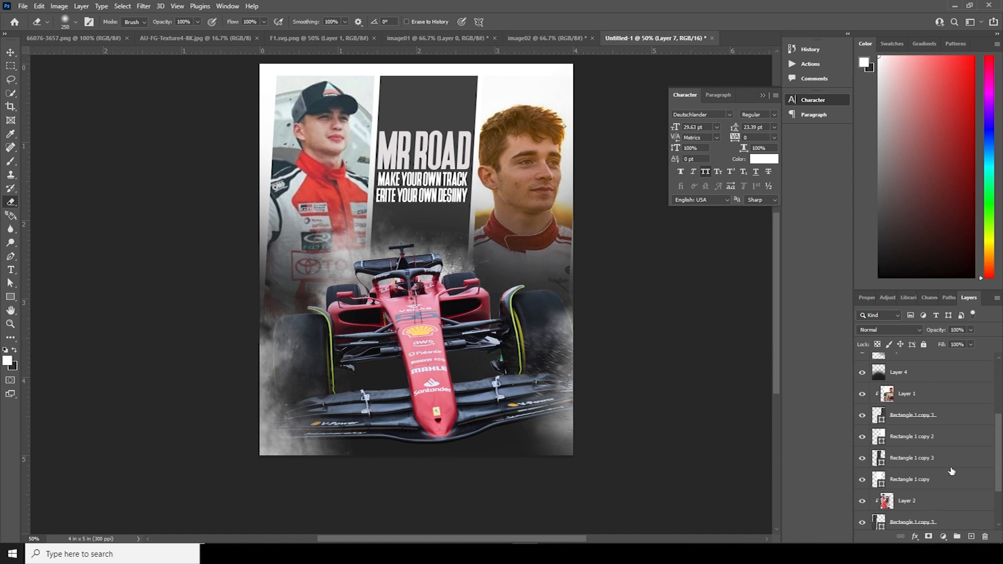
scroll(995, 497, down, 3)
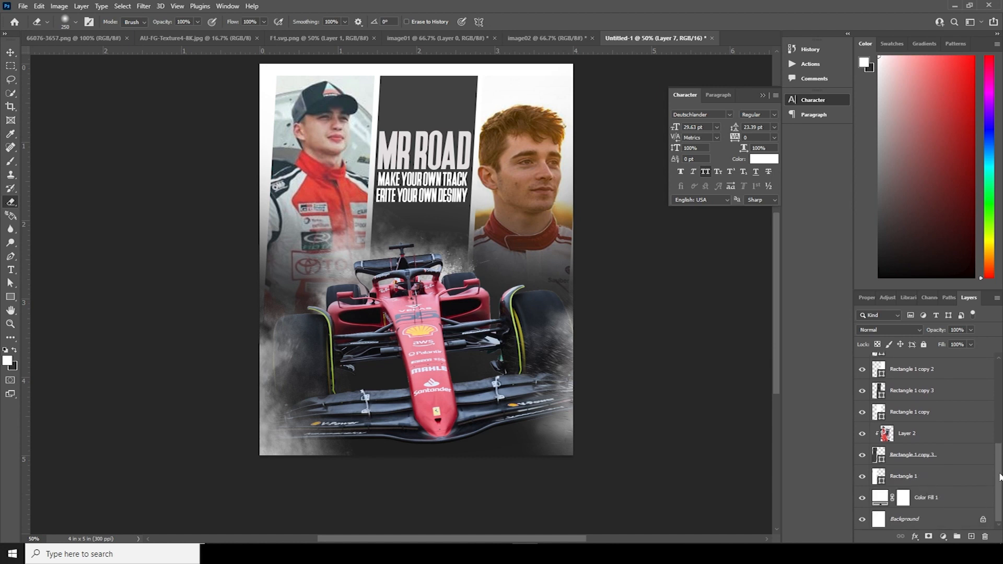
scroll(910, 414, up, 3)
click(886, 400)
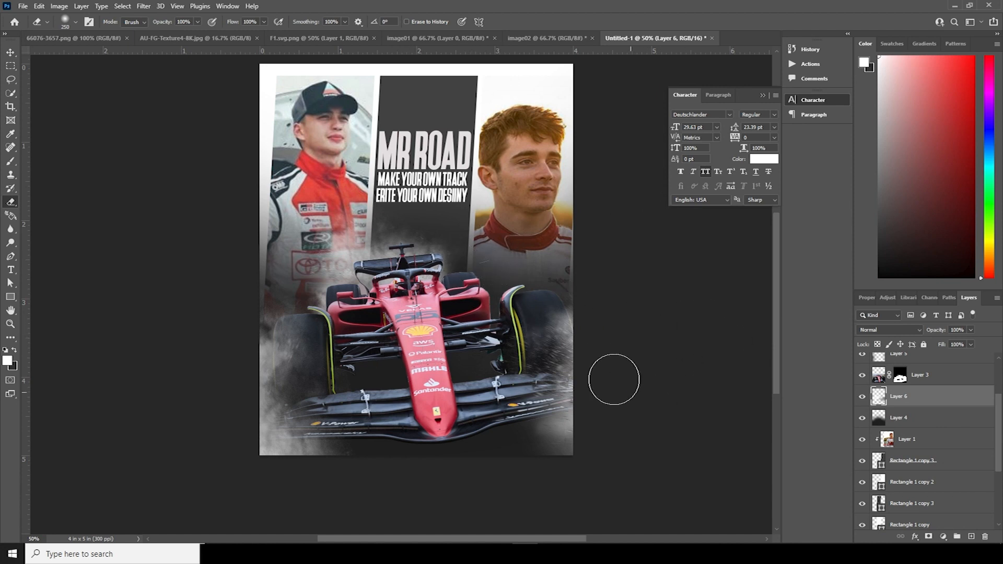
click(10, 52)
scroll(925, 379, up, 3)
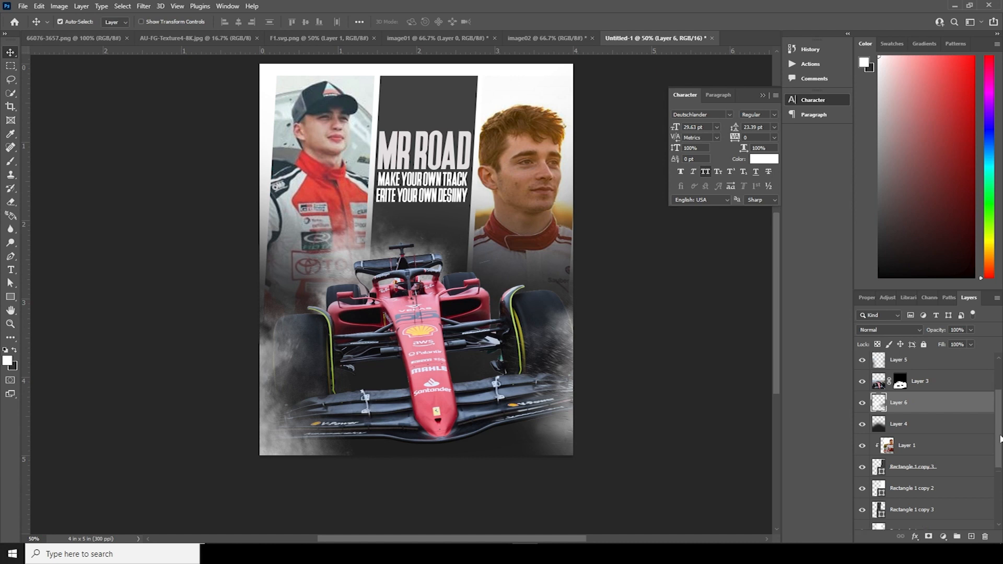
Add a Color Lookup adjustment layer above Layer 7 and load the 3D LUT file windymoodlut 2020.cube into it.
click(890, 365)
click(943, 537)
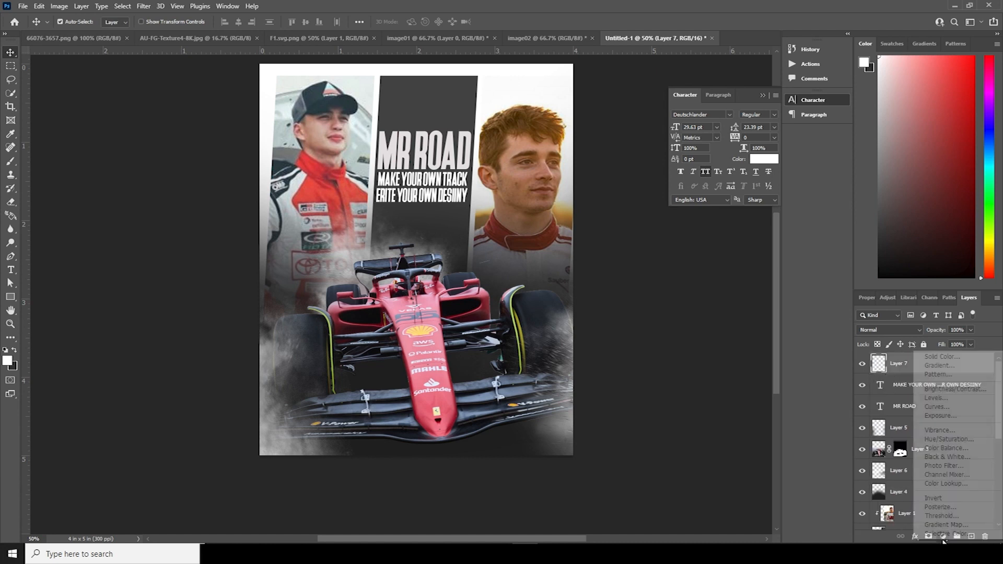
click(947, 484)
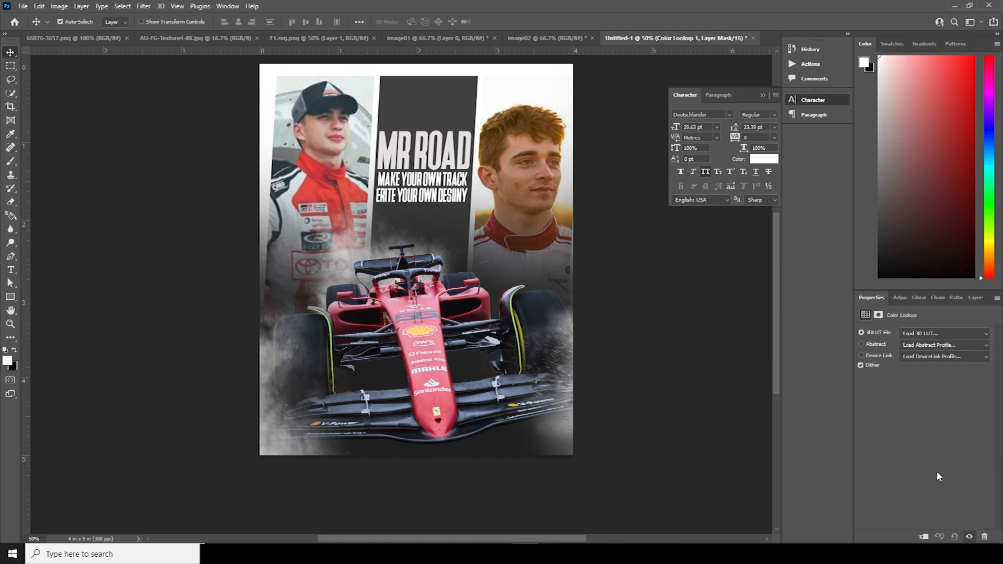
click(942, 338)
click(891, 33)
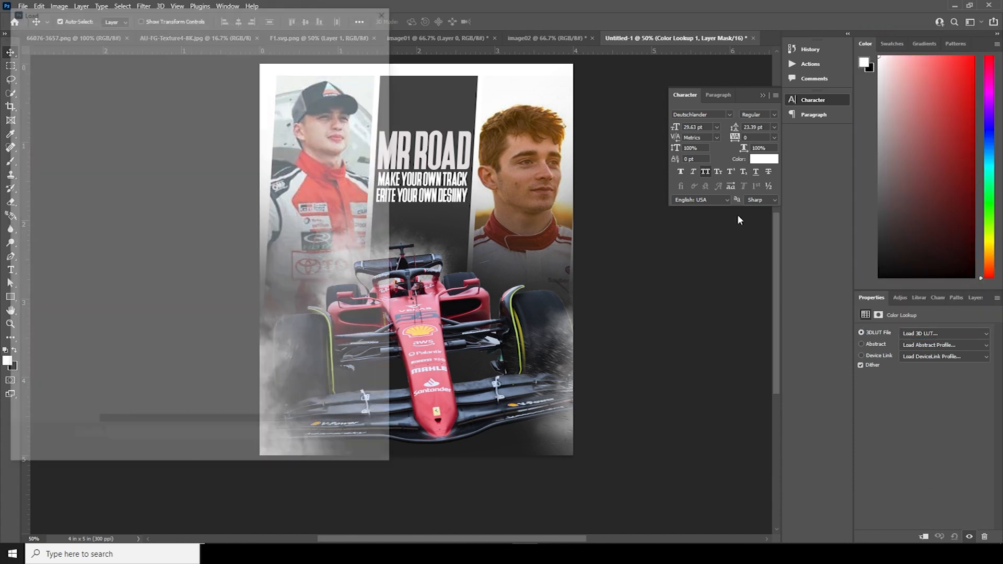
click(150, 79)
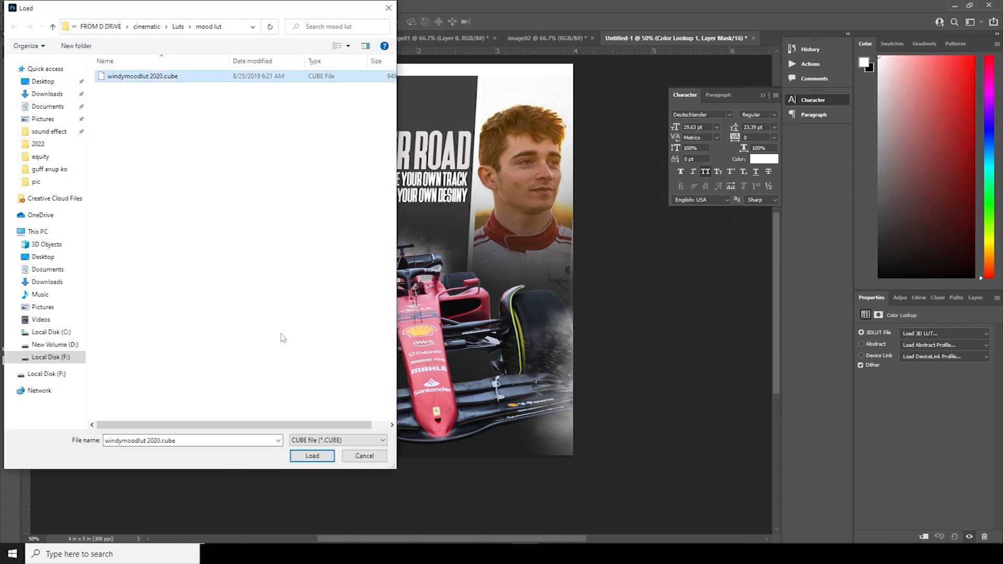
click(313, 457)
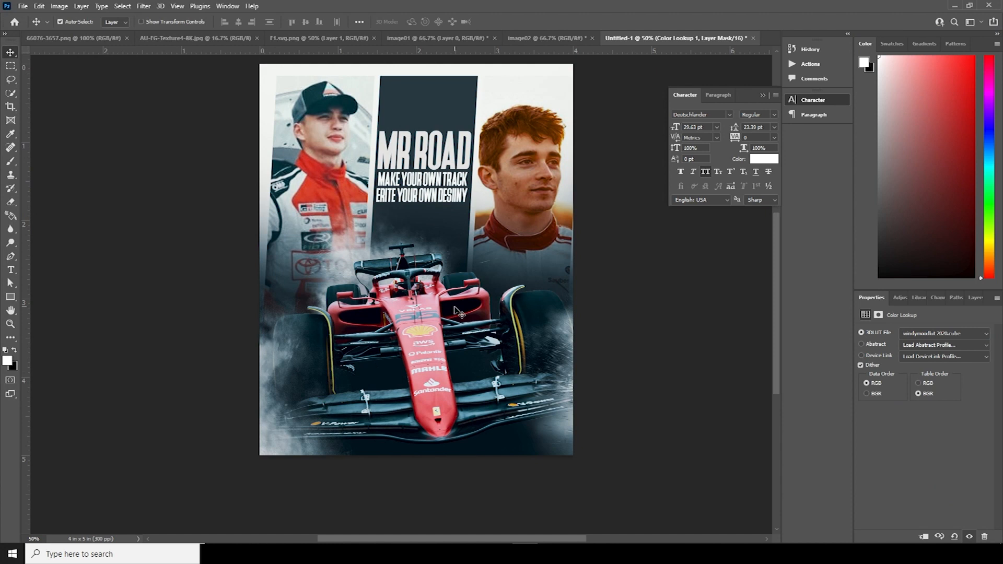
key(ctrl+minus)
key(ctrl+minus)
key(ctrl+plus)
key(ctrl+plus)
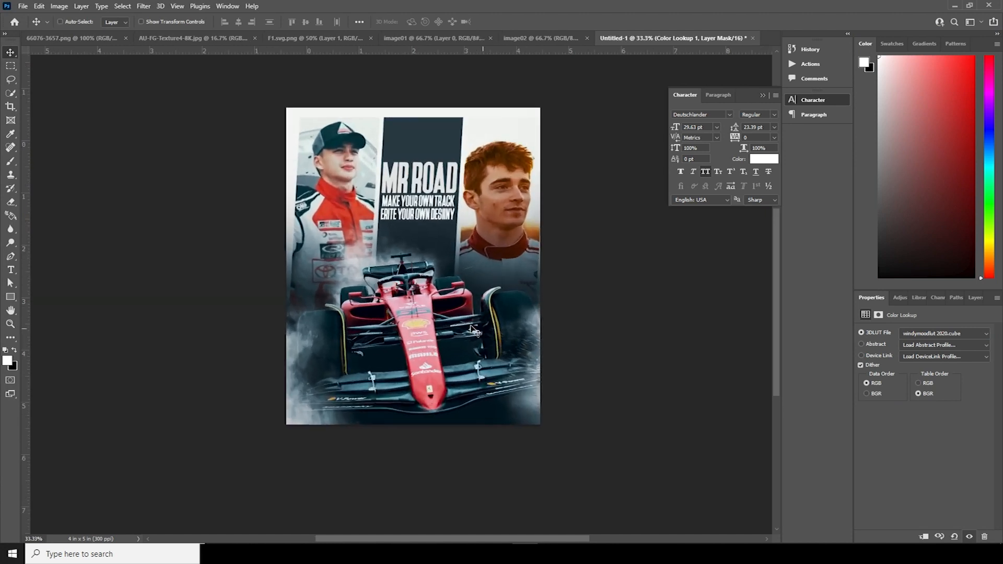
Add a Curves adjustment layer directly above Layer 7 and shape its RGB curve through input/output points 0/37, 73/76 and 203/211.
click(973, 298)
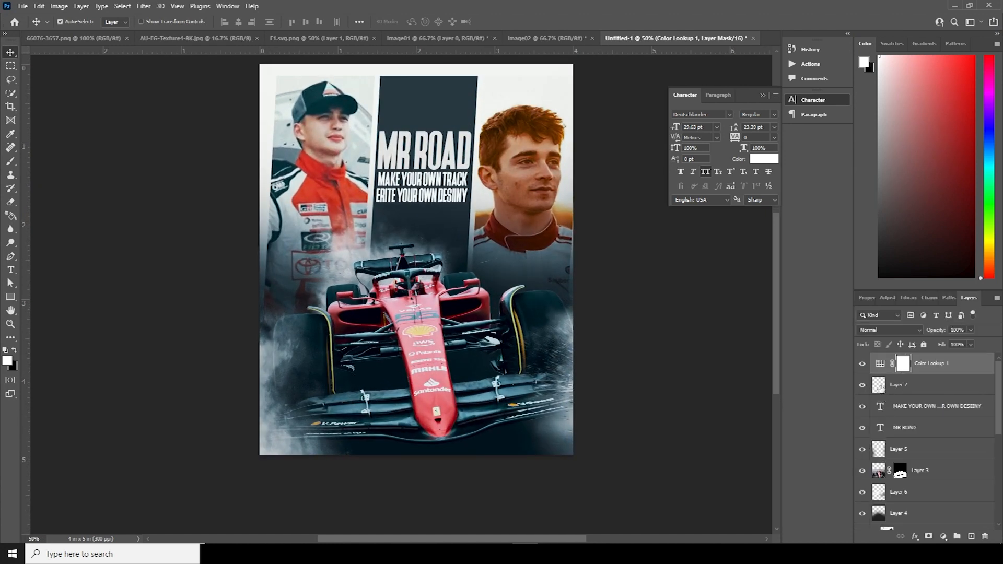
click(881, 387)
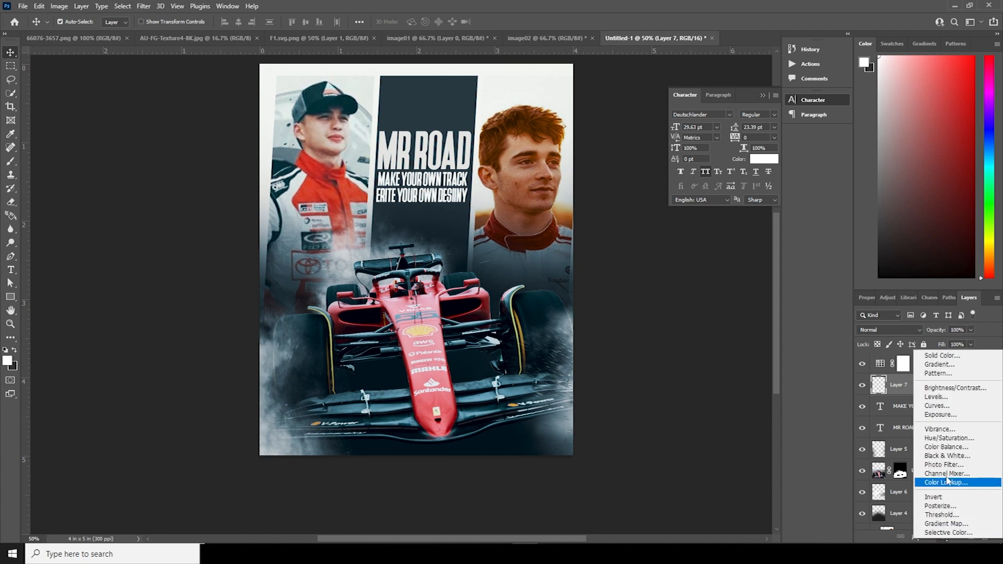
click(938, 406)
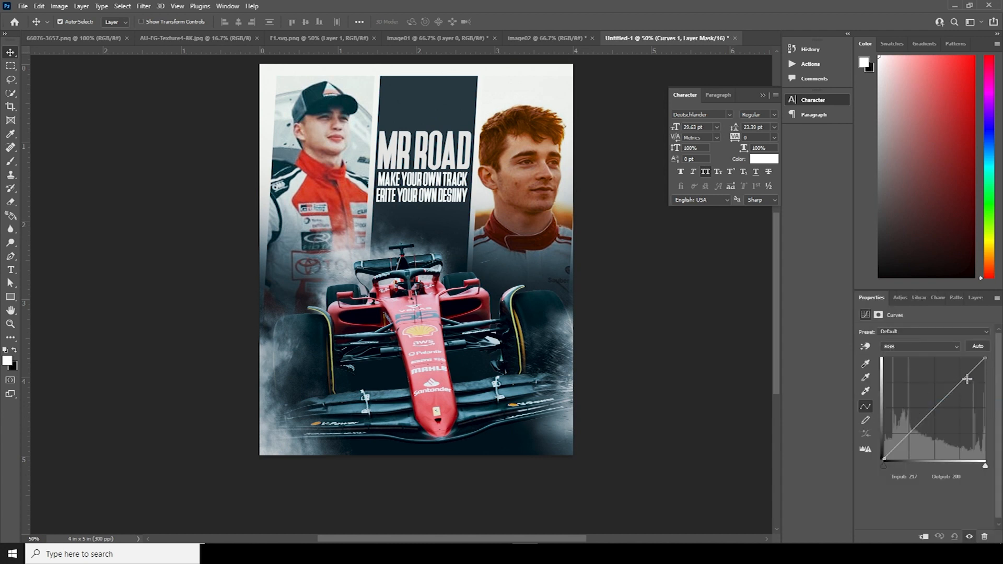
click(913, 431)
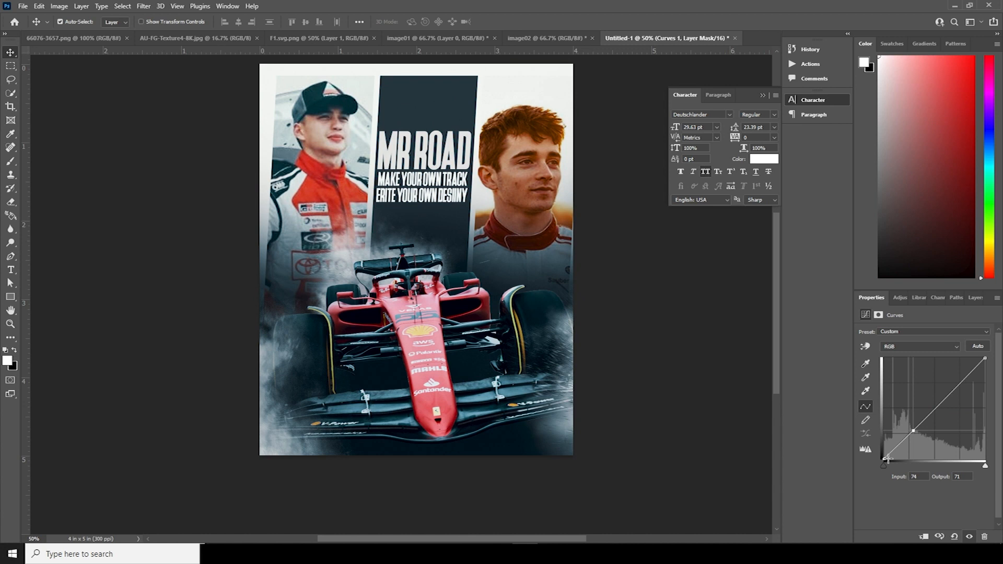
drag(884, 460, 882, 445)
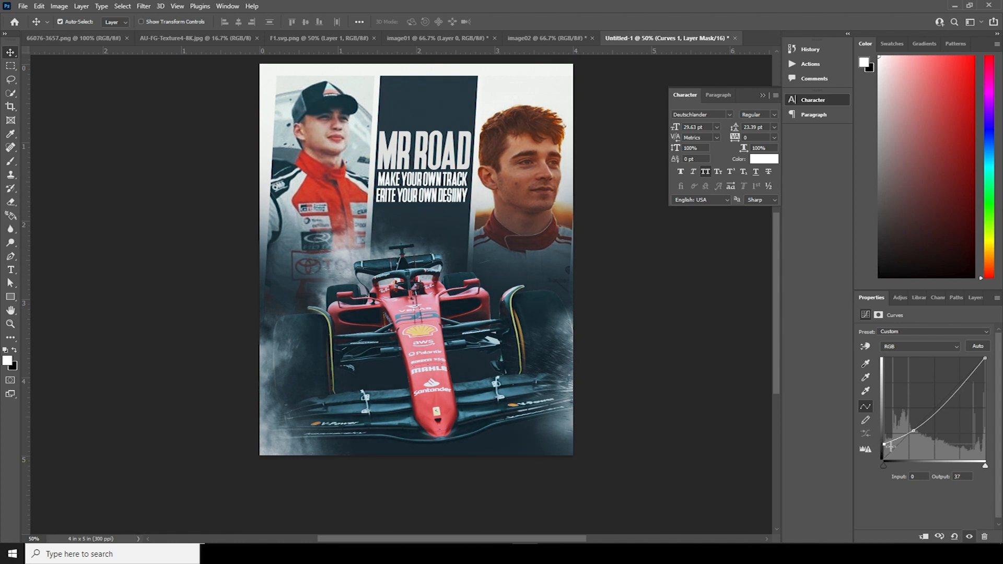
drag(969, 377, 964, 374)
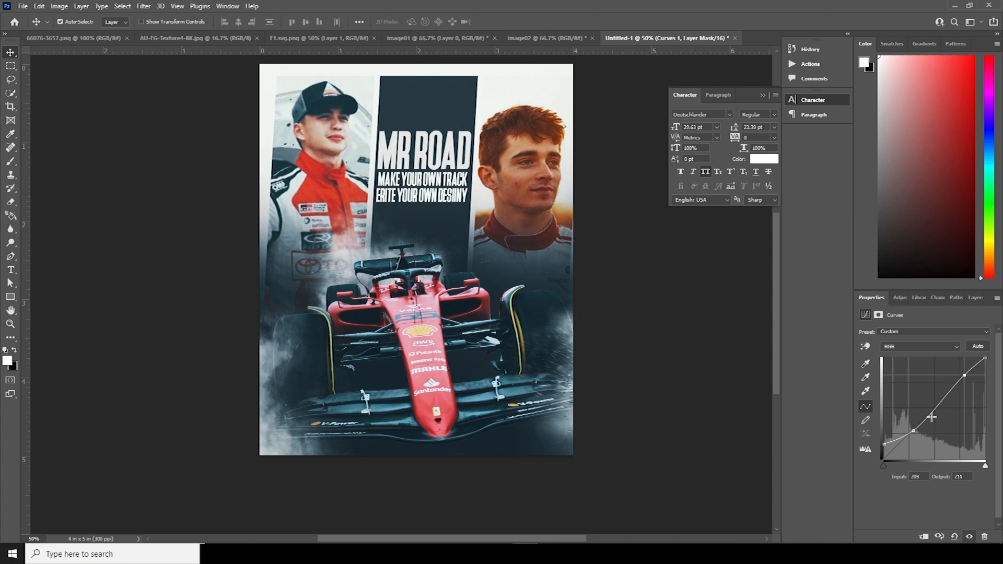
click(916, 433)
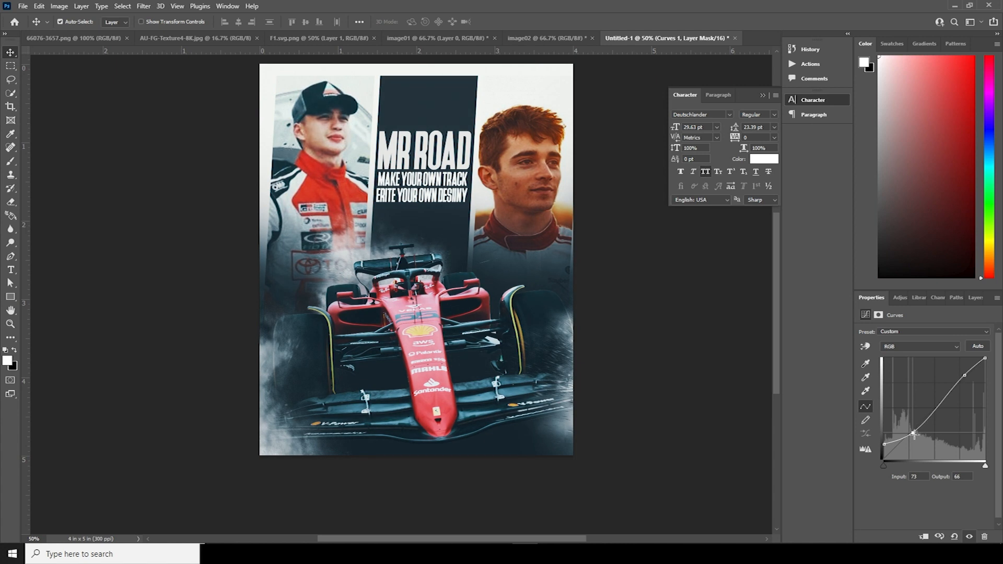
drag(914, 433, 914, 430)
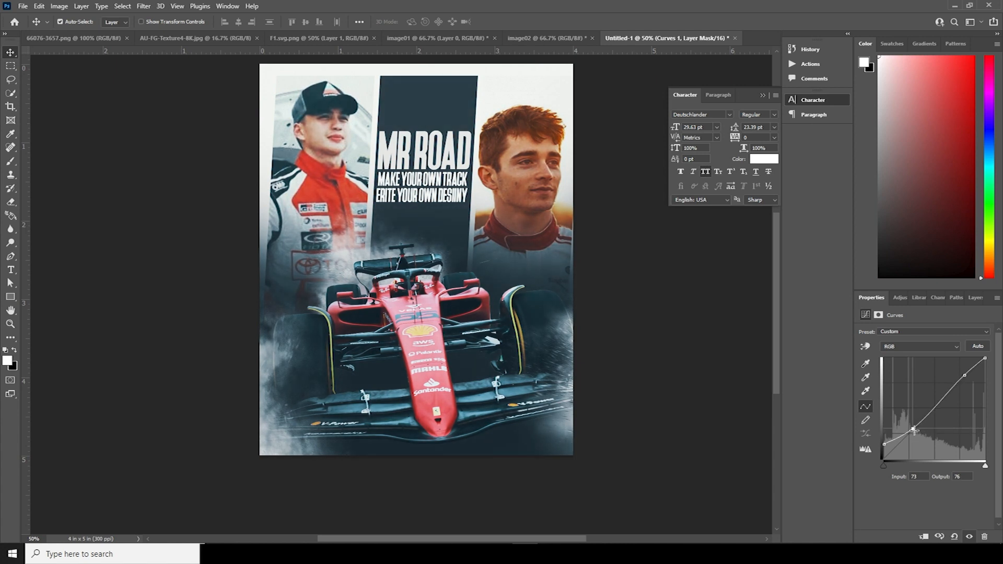
In the Green channel of the Curves adjustment, set the white point input to 231 and the black point input to 13.
click(957, 347)
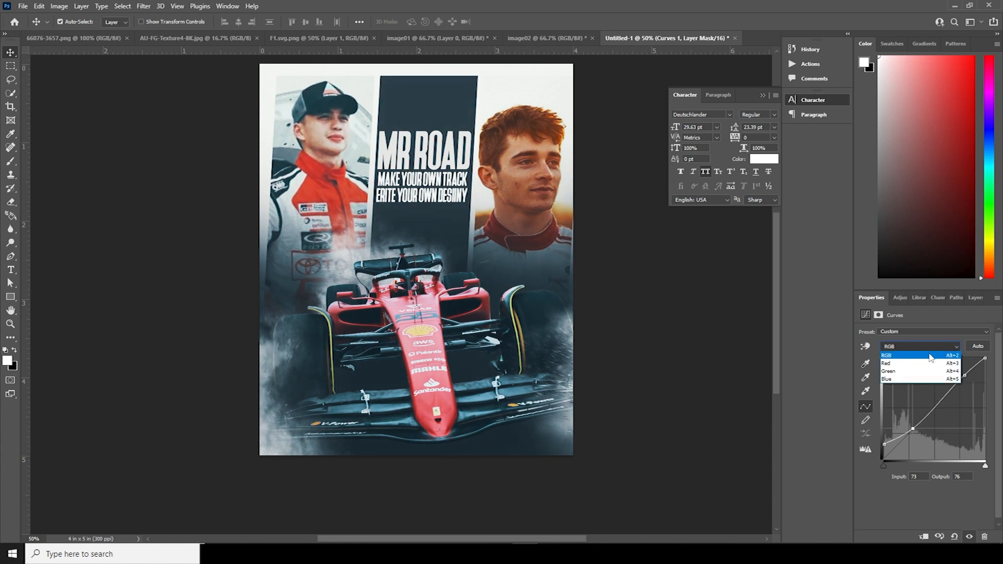
click(935, 373)
drag(985, 359, 976, 356)
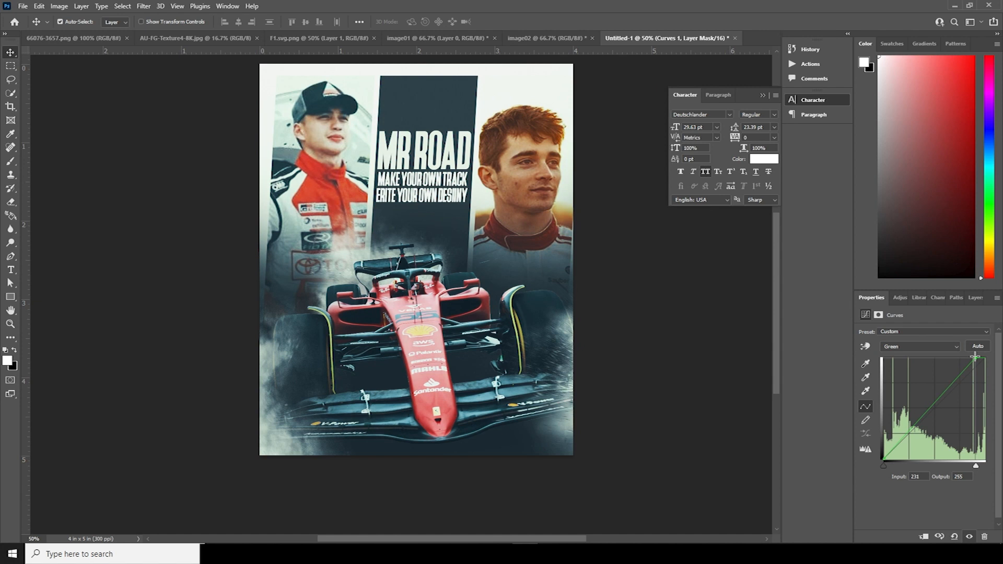
drag(885, 461, 888, 460)
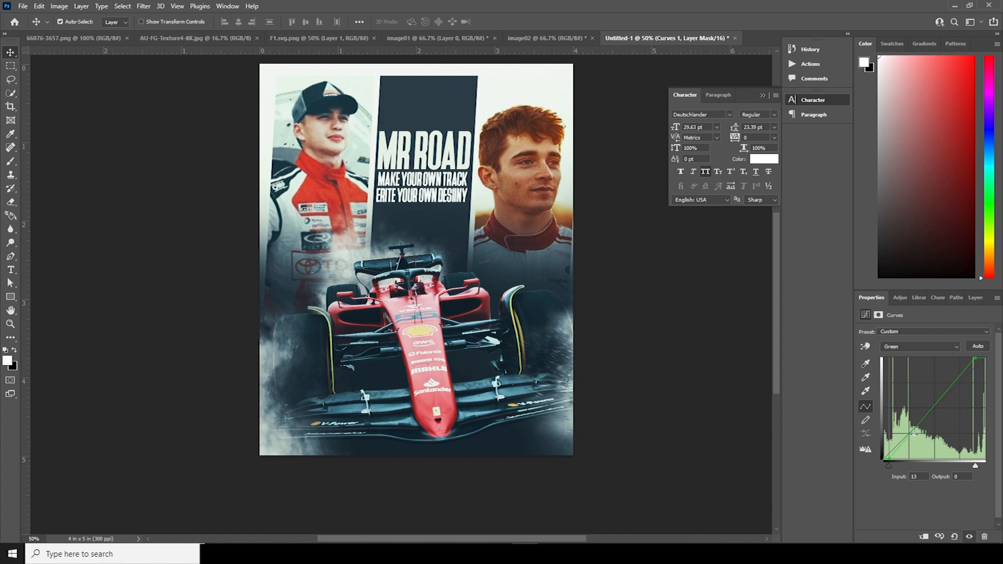
In the Blue channel of the Curves adjustment, pull the midtones slightly down with a point at about input 136, output 128.
click(960, 346)
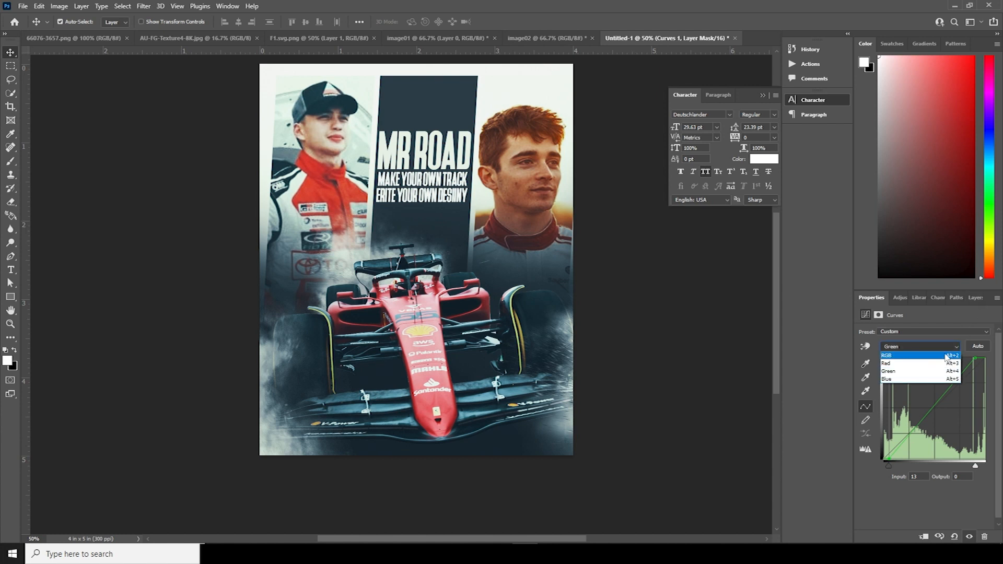
click(903, 381)
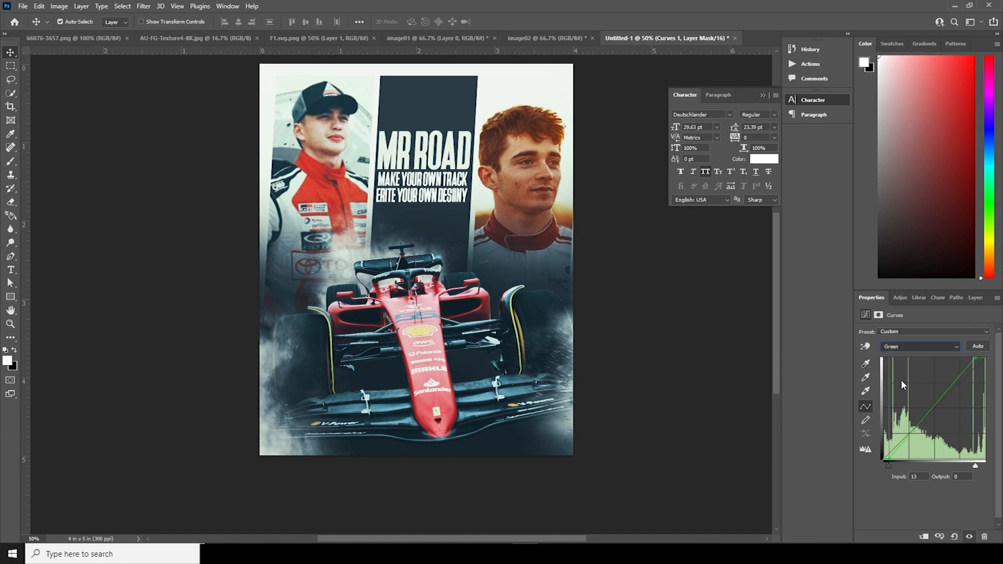
click(938, 407)
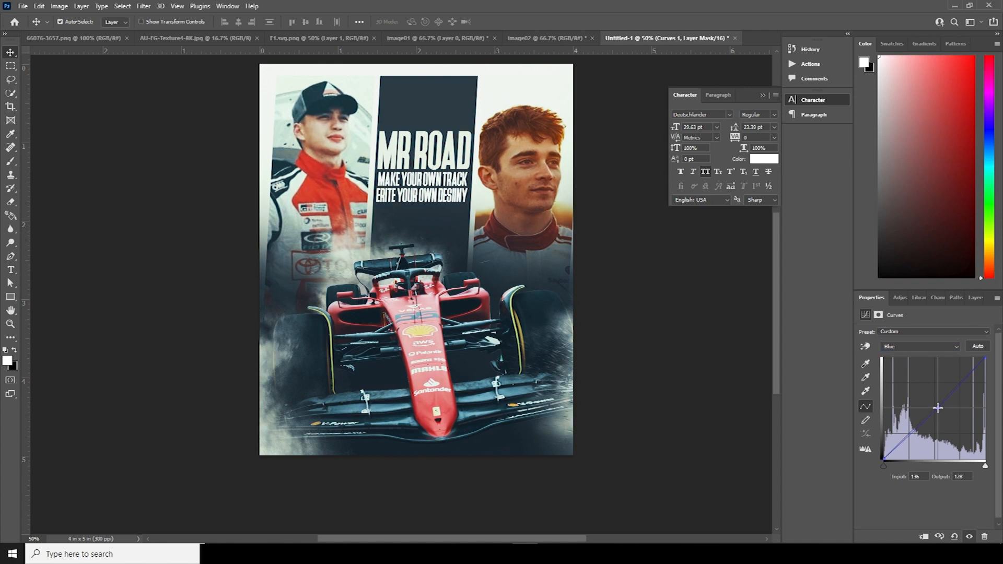
drag(938, 408, 937, 408)
click(975, 298)
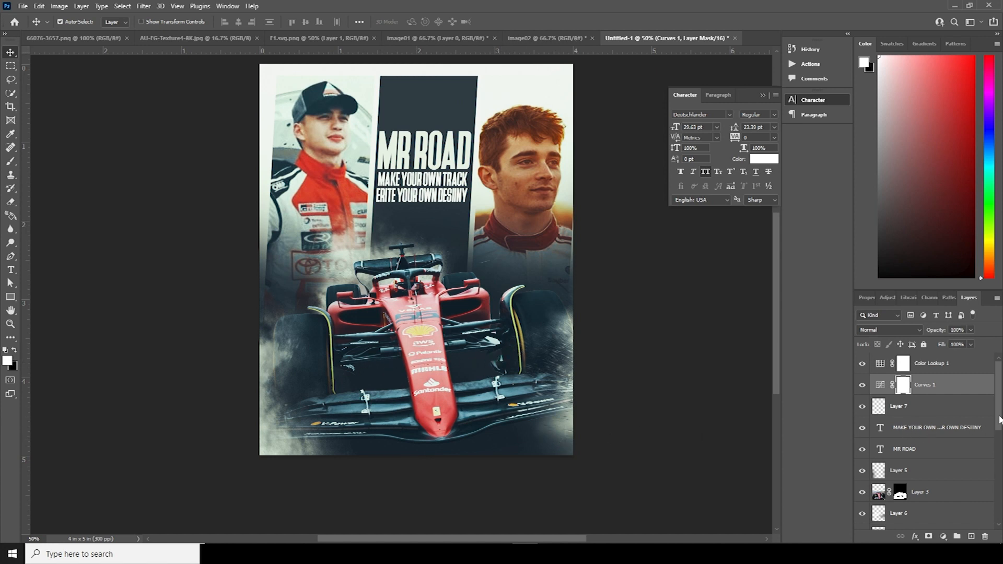
Add a new layer directly above the car layer and switch the smoke brush to the dark gray color.
click(876, 493)
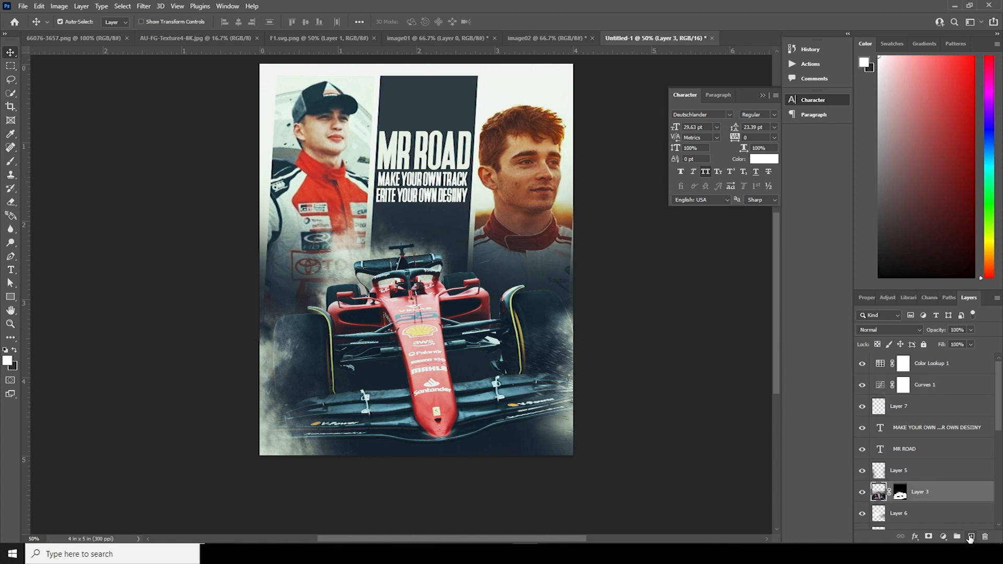
click(970, 537)
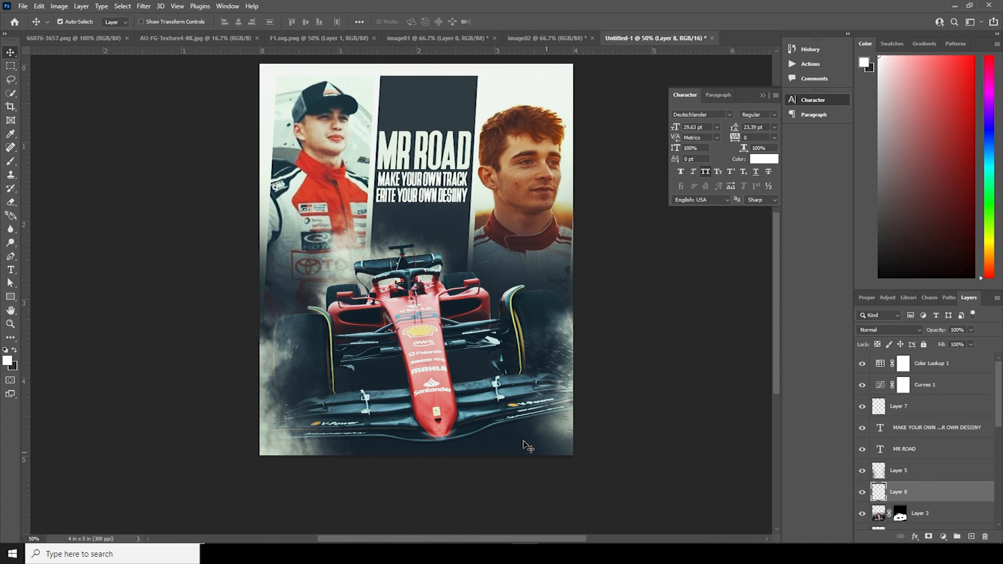
key(b)
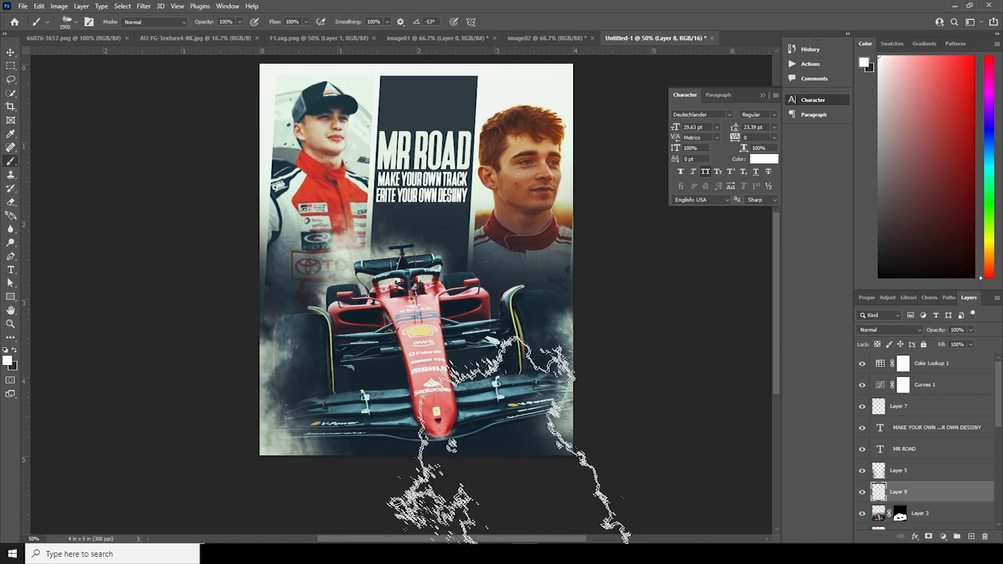
click(14, 351)
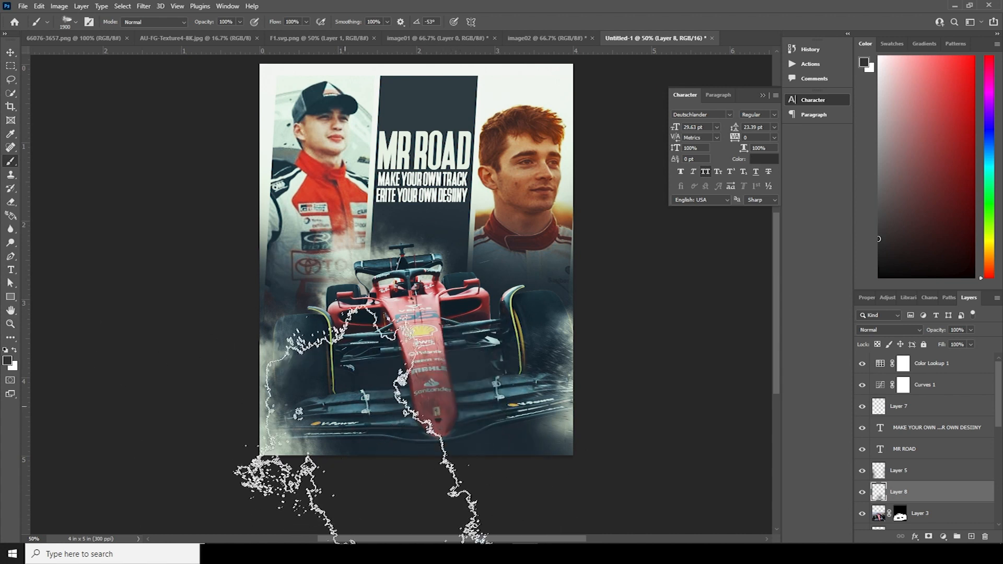
Paint dark smoke over the car's nose, front wing and wheels on Layer 8, reducing the brush size to 400 px.
key(bracketleft)
key(bracketleft)
key(bracketleft)
key(bracketleft)
key(bracketleft)
key(bracketleft)
key(bracketleft)
key(bracketleft)
key(bracketleft)
key(bracketleft)
key(bracketleft)
key(bracketleft)
click(346, 339)
key(bracketleft)
click(327, 391)
key(bracketleft)
key(bracketleft)
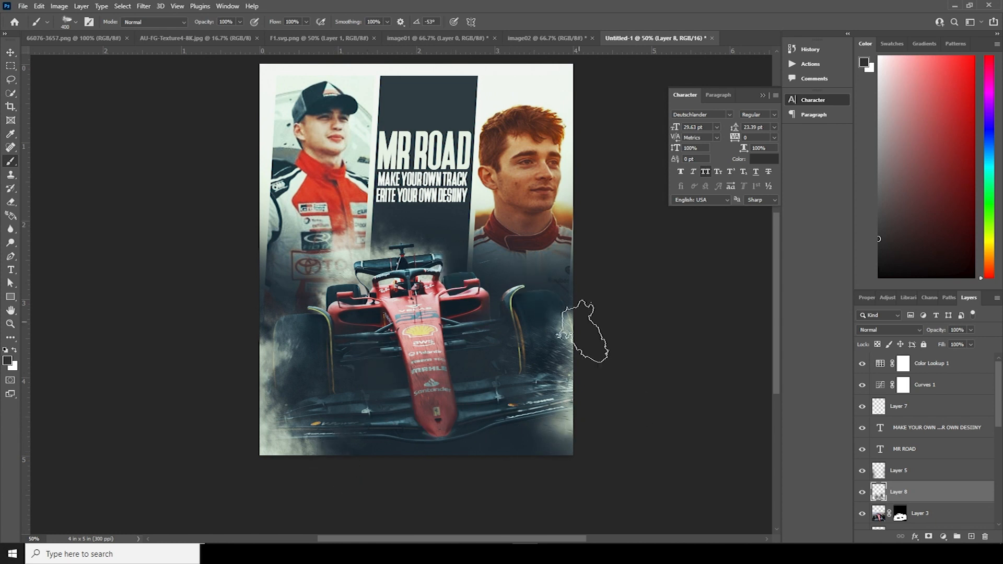
Copy the AU-FG-Texture4-8K.jpg texture over the poster, accept the bit-depth conversion, and place its layer directly below the Curves layer.
click(199, 38)
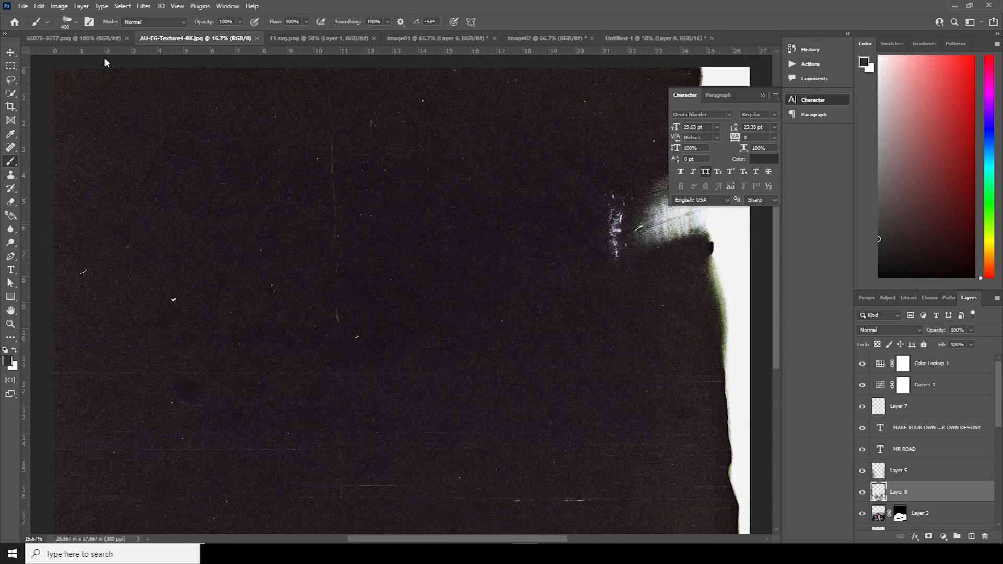
click(8, 53)
drag(409, 193, 453, 251)
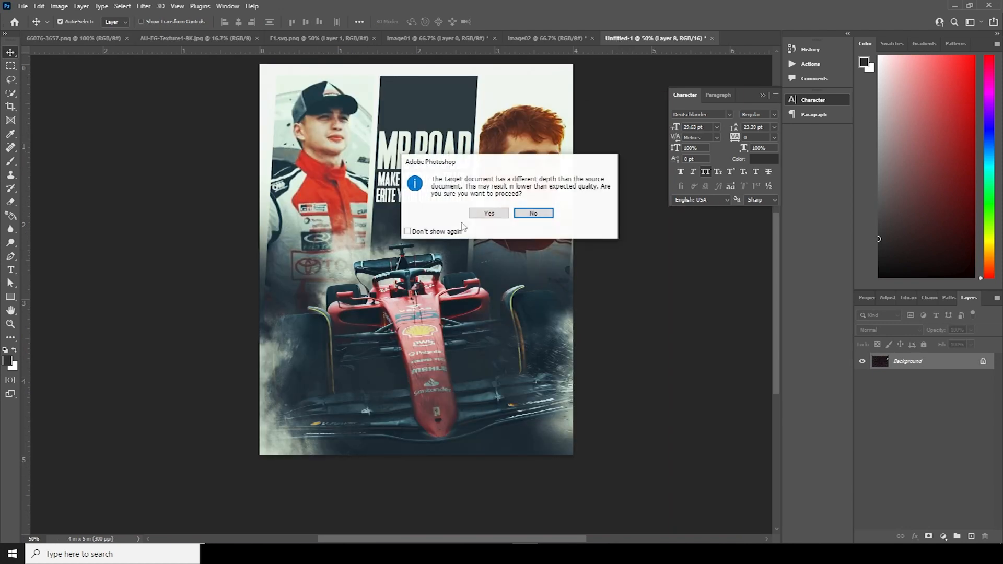
click(499, 217)
drag(905, 494, 922, 398)
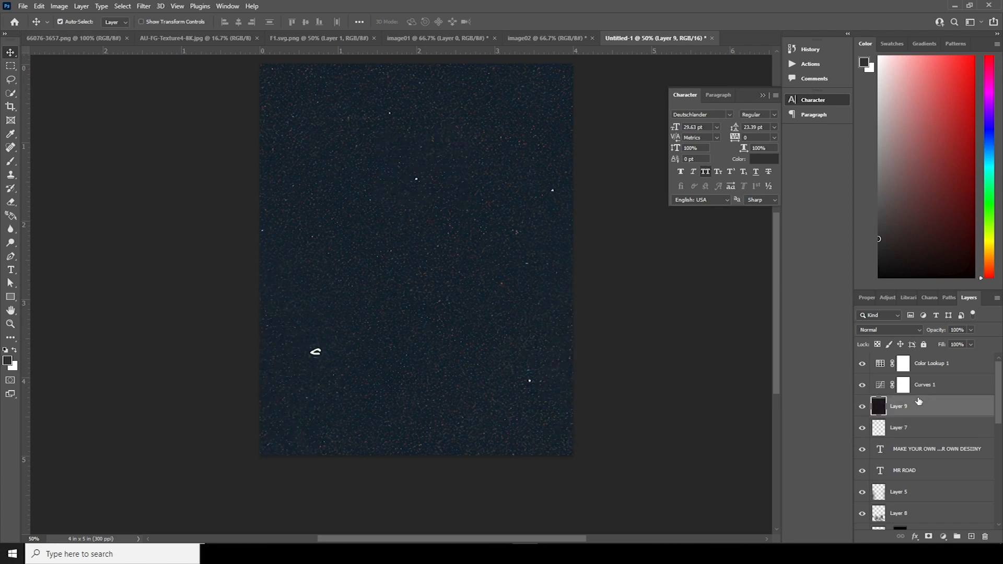
Set the grain texture layer to Screen blending, rotate it -90° and scale it to about 25% so it covers the poster.
click(887, 330)
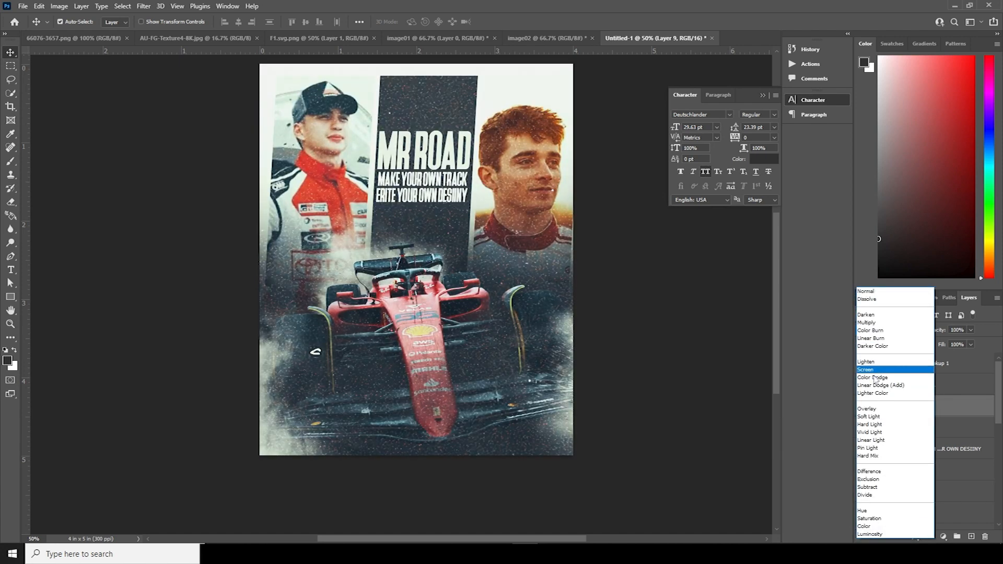
click(867, 369)
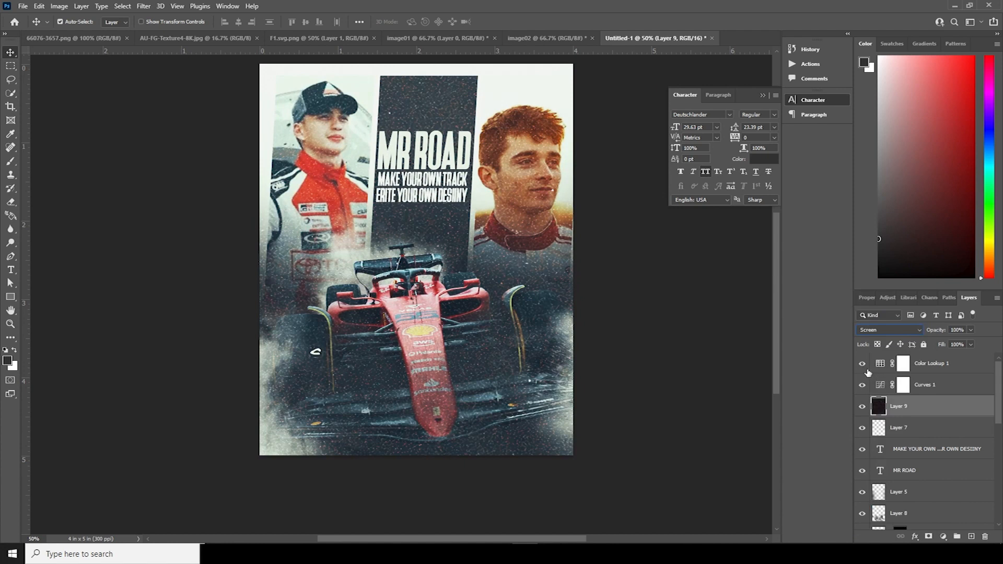
key(ctrl+minus)
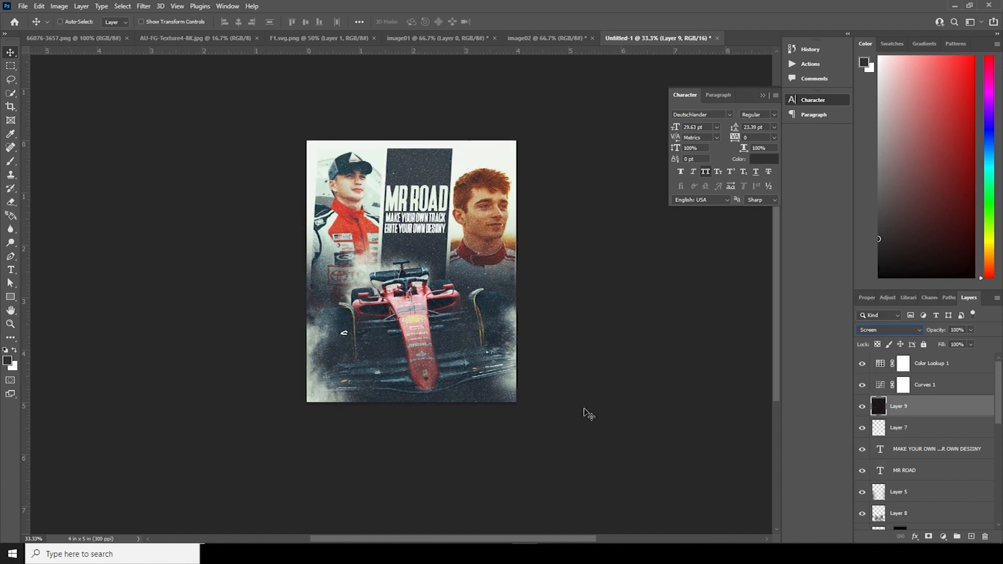
key(ctrl+minus)
key(ctrl+minus)
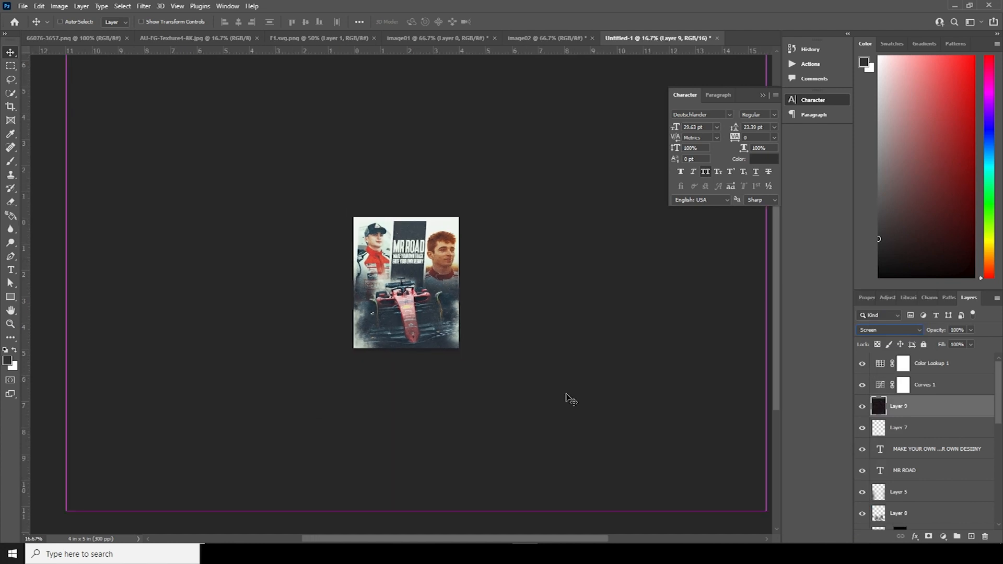
key(ctrl+t)
drag(767, 514, 460, 225)
drag(438, 311, 452, 308)
drag(470, 386, 473, 388)
key(ctrl+plus)
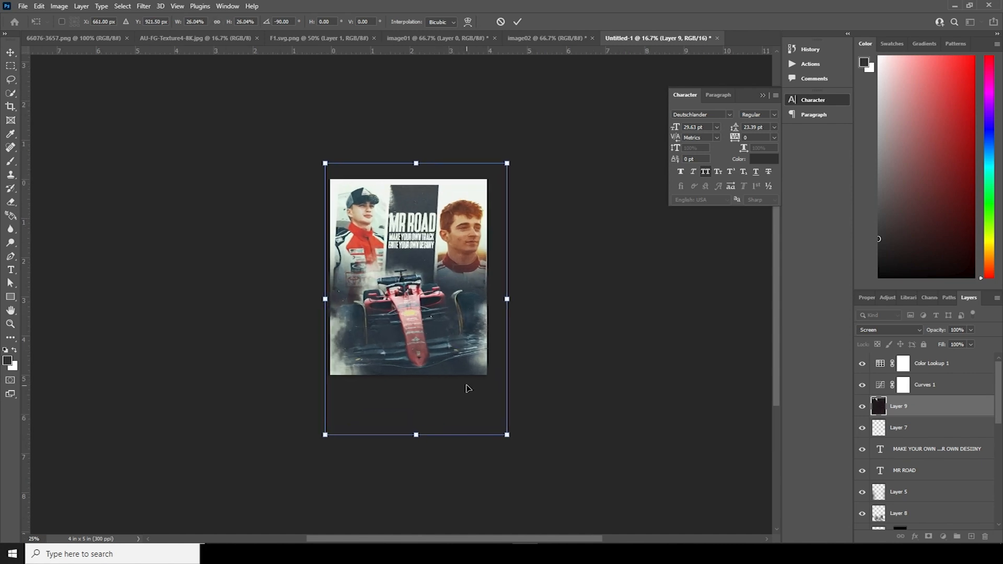
drag(543, 482, 538, 473)
drag(464, 375, 466, 359)
key(Return)
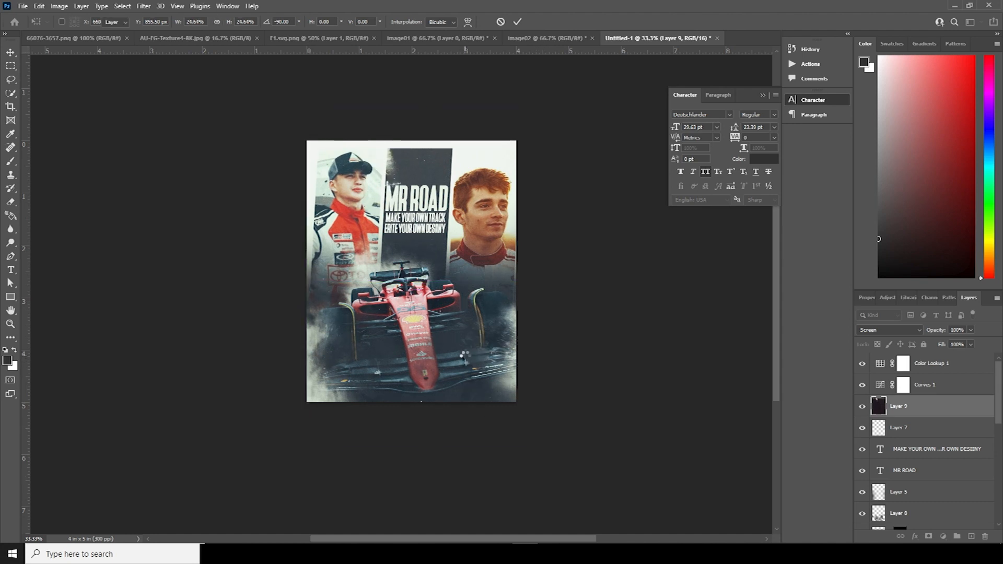
Copy the F1.svg logo into the poster, accept the bit-depth conversion, and scale it down in the upper-right corner above the red-haired driver.
click(289, 43)
drag(437, 280, 504, 209)
drag(494, 165, 494, 166)
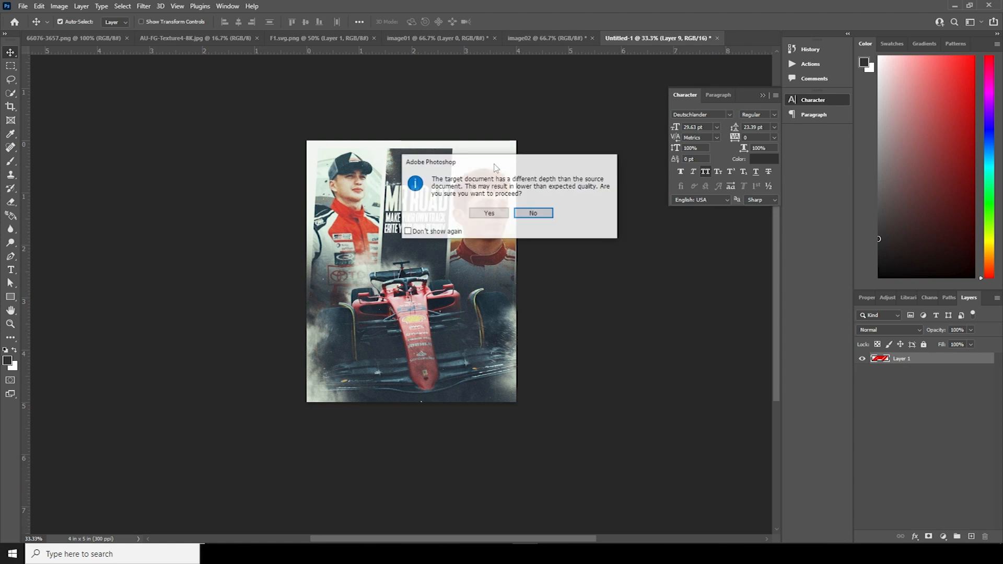
click(490, 213)
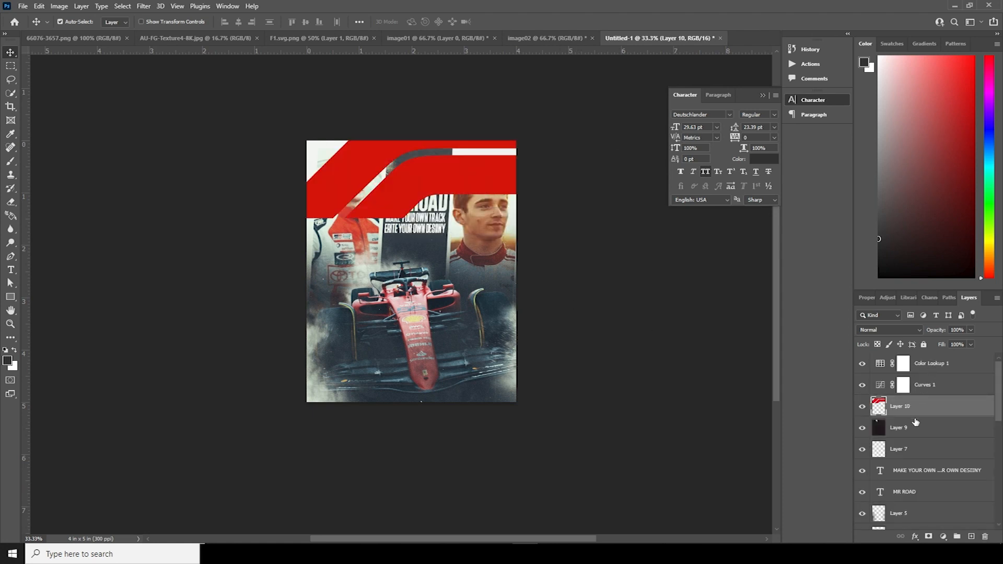
key(ctrl+t)
drag(720, 219, 492, 159)
key(Return)
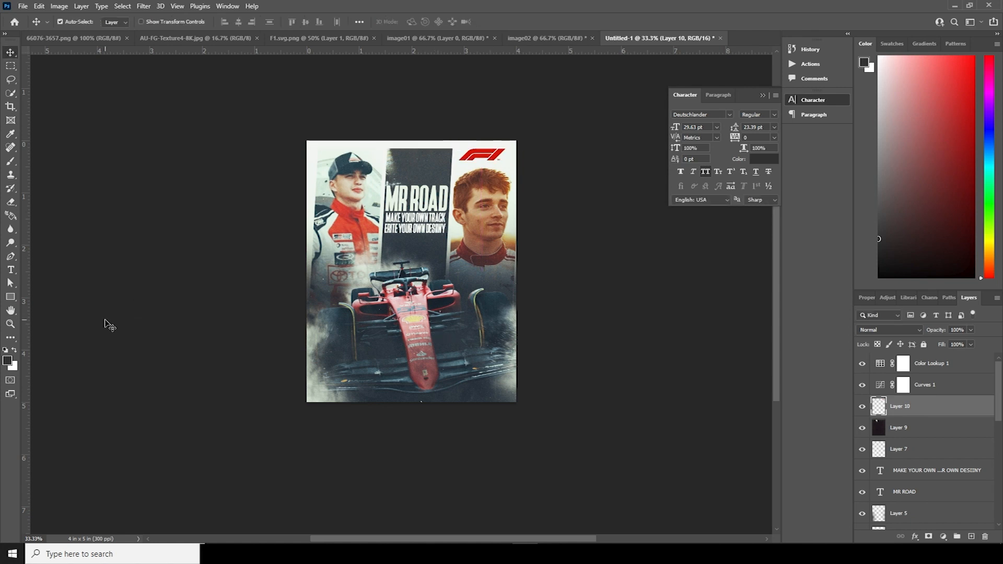
Add the text "F1" in the poster's upper-left corner.
click(10, 270)
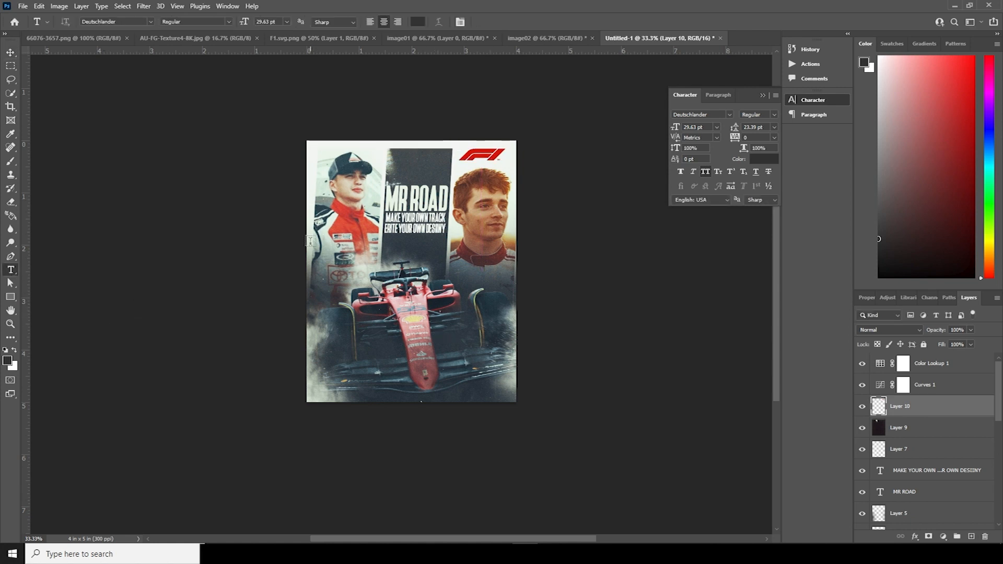
click(313, 159)
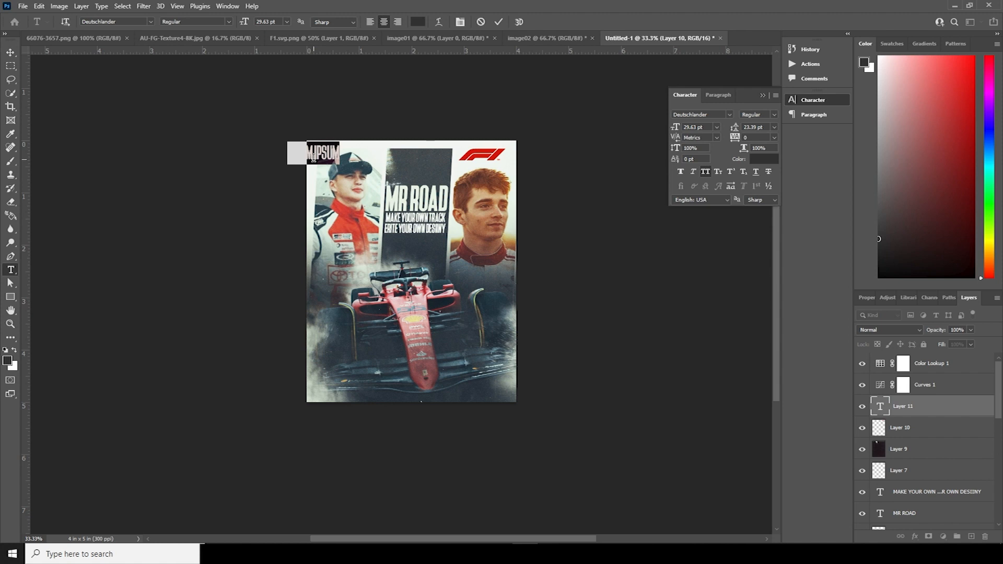
text(F1)
click(10, 53)
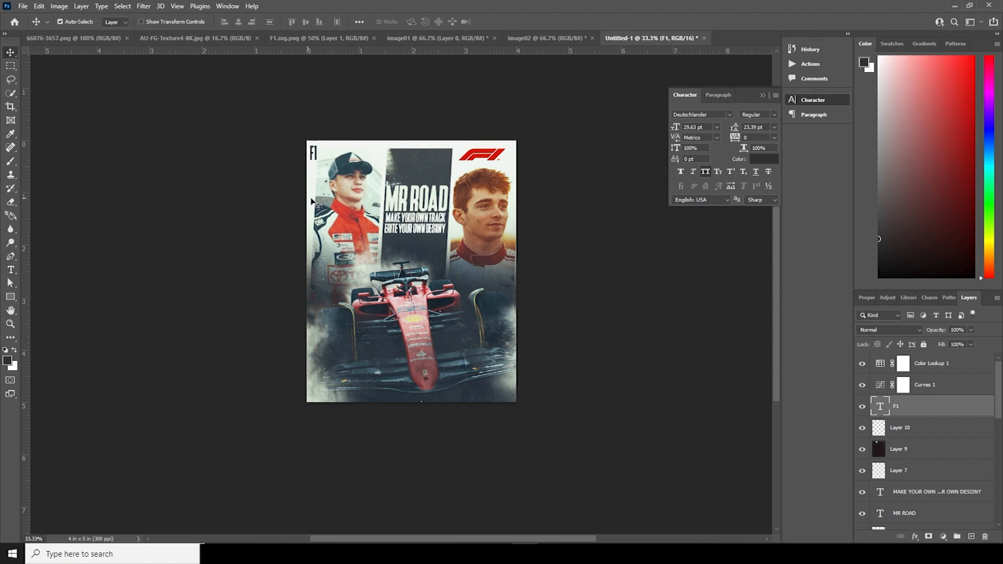
Enlarge the F1 text to about 71 pt over the left driver's lower torso and place its layer between Layer 4 and Layer 1.
key(ctrl+t)
drag(317, 165, 344, 296)
key(Return)
drag(920, 406, 910, 425)
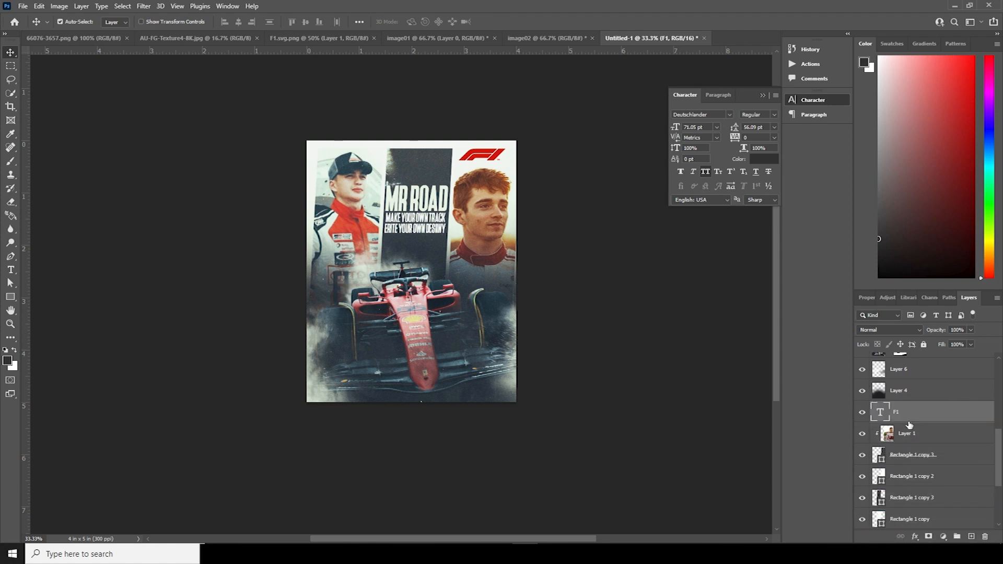
Change the F1 text color to dark red 910303.
double_click(871, 422)
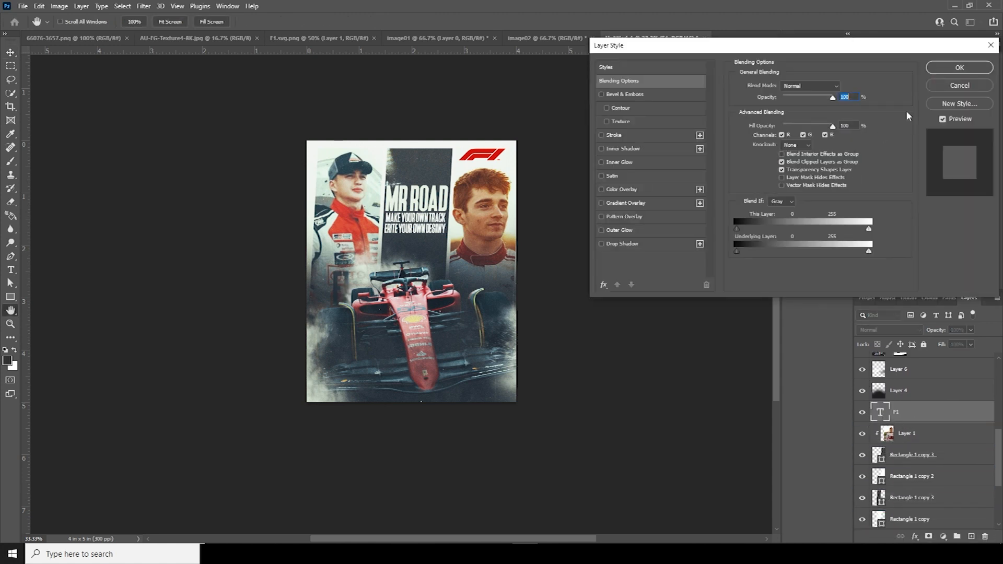
click(971, 91)
double_click(880, 413)
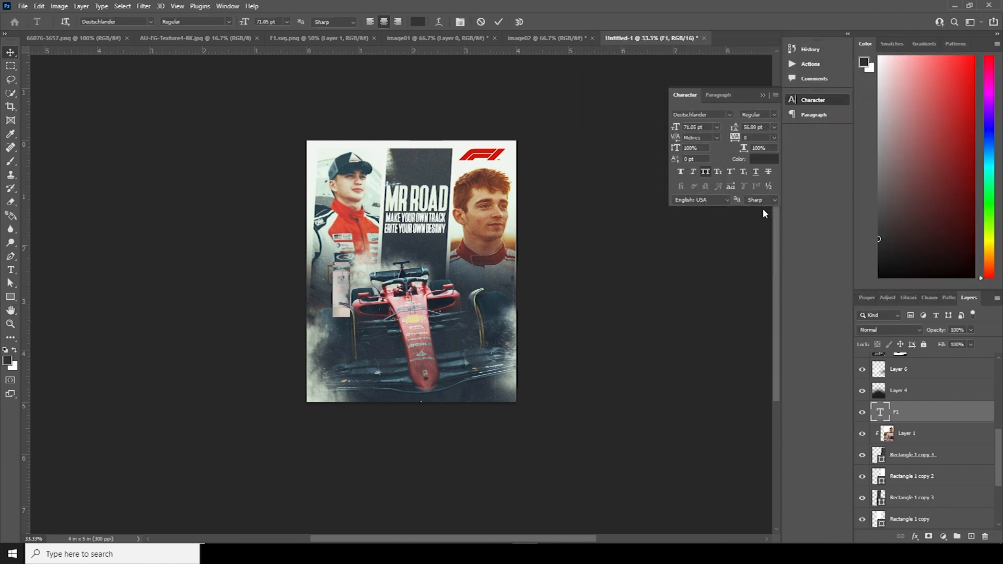
click(420, 22)
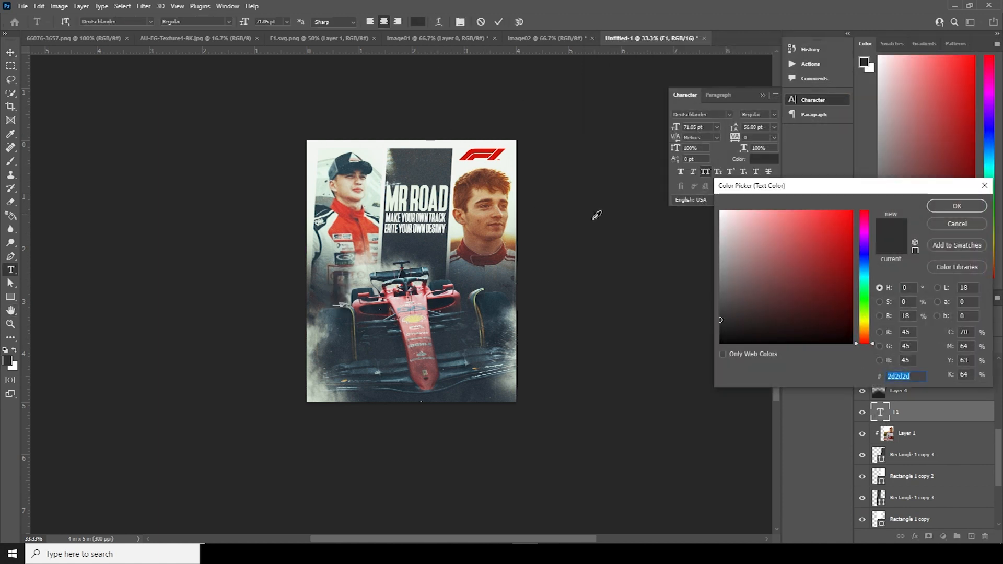
click(851, 272)
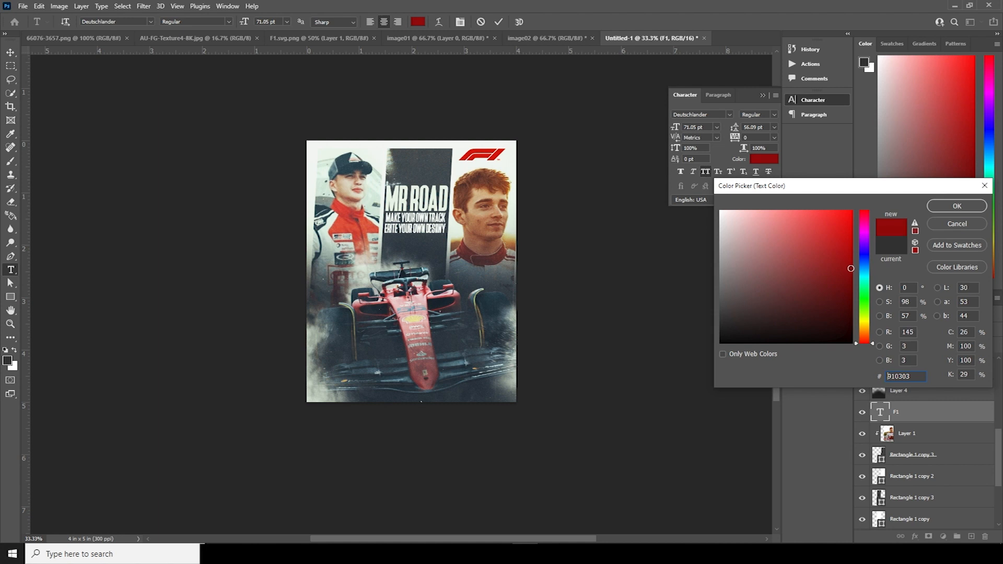
click(958, 206)
Enlarge the red F1 text further and shift it slightly left and down below the left driver.
click(11, 53)
key(ctrl+t)
drag(350, 317, 360, 349)
drag(340, 281, 331, 291)
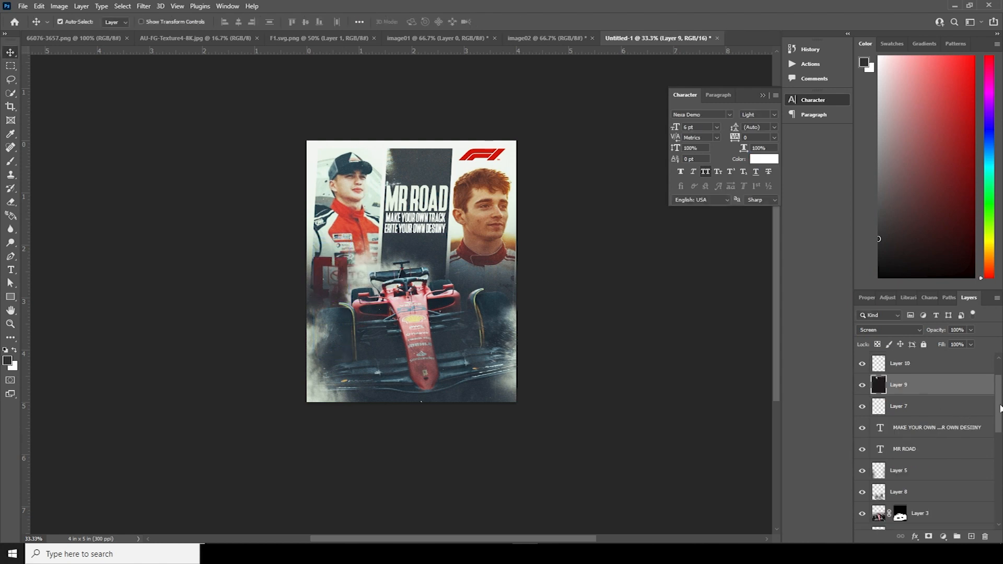
Stamp all visible layers into a new merged layer above Color Lookup 1.
drag(999, 406, 997, 380)
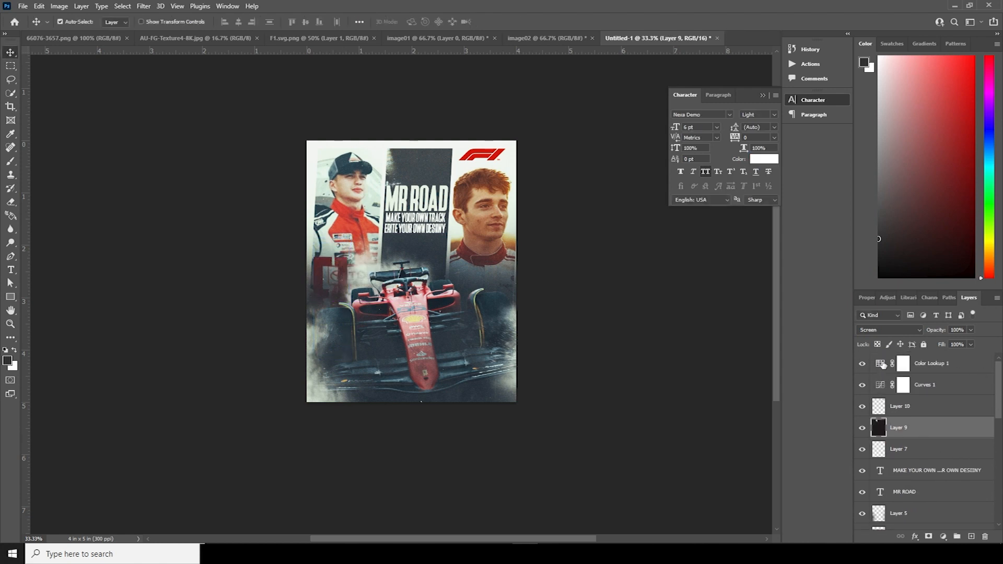
click(883, 365)
key(ctrl+shift+alt+e)
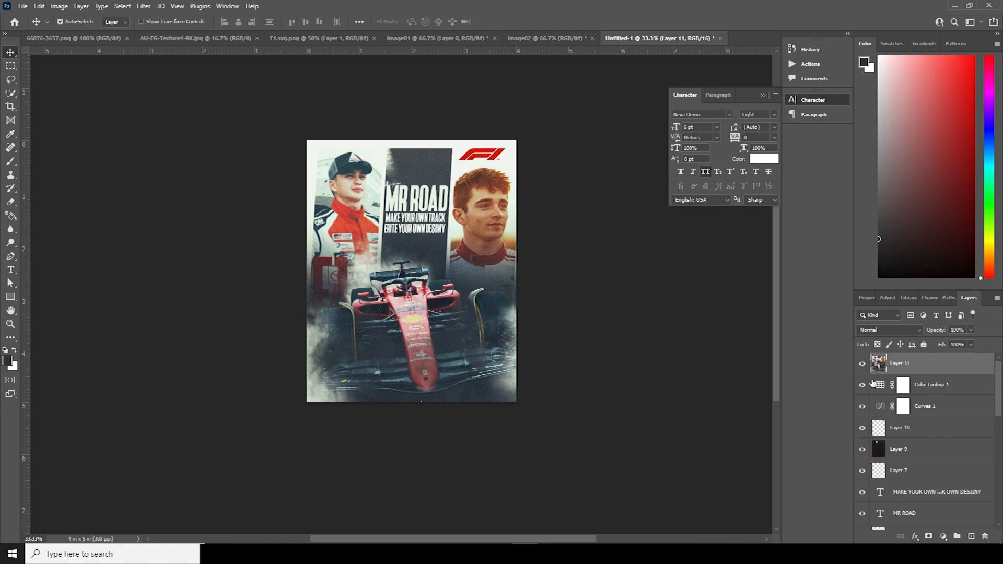
In the Camera Raw Filter, set Highlights to -43, Shadows to +14, Texture to +31, Clarity to +39 and Vibrance to -9.
click(144, 6)
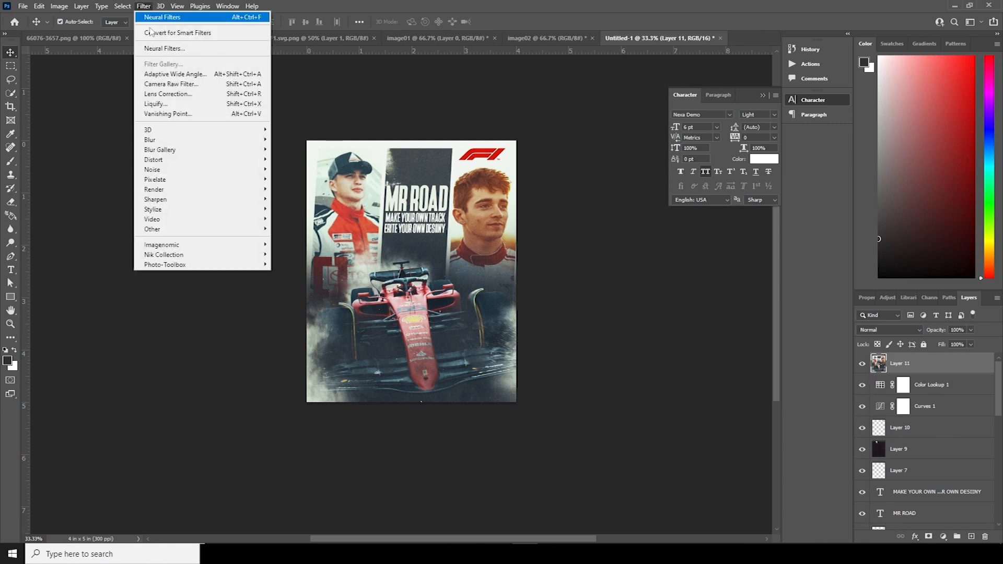
click(171, 86)
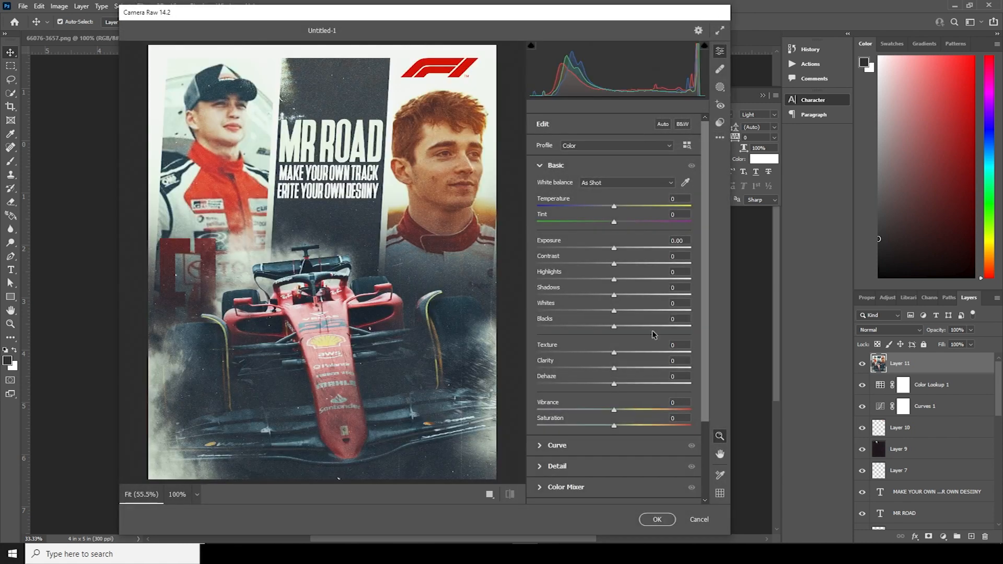
click(590, 281)
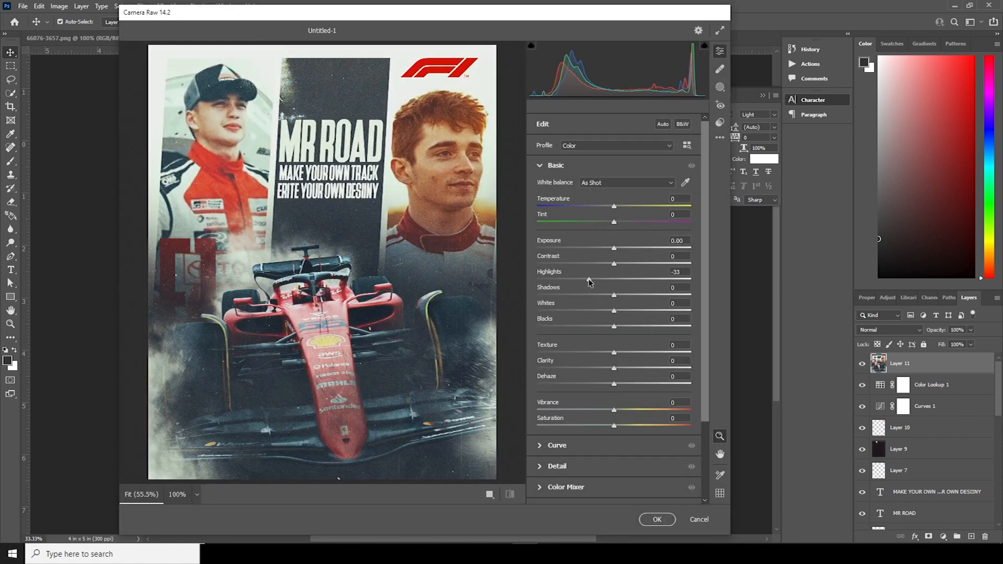
drag(589, 281, 582, 279)
click(624, 295)
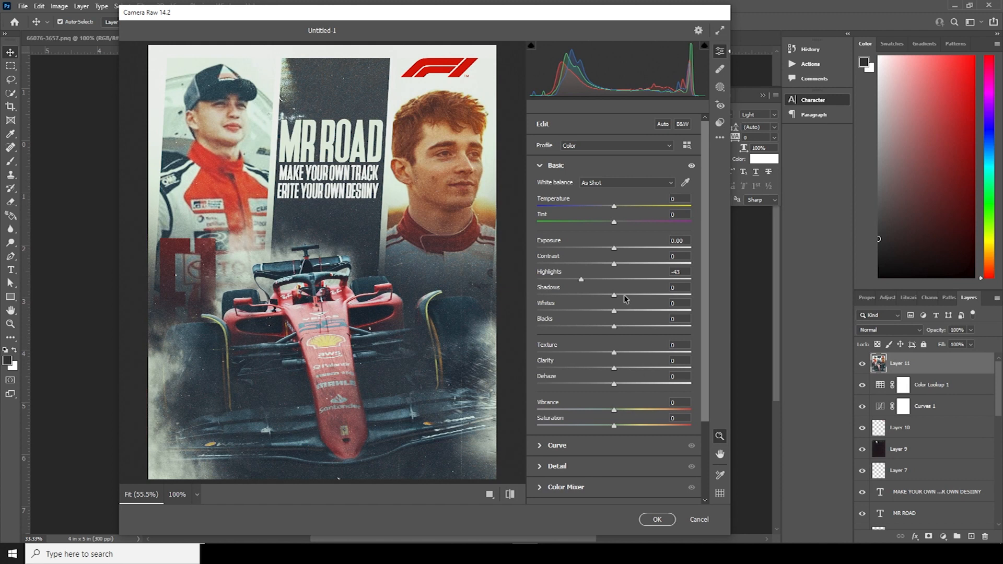
click(633, 354)
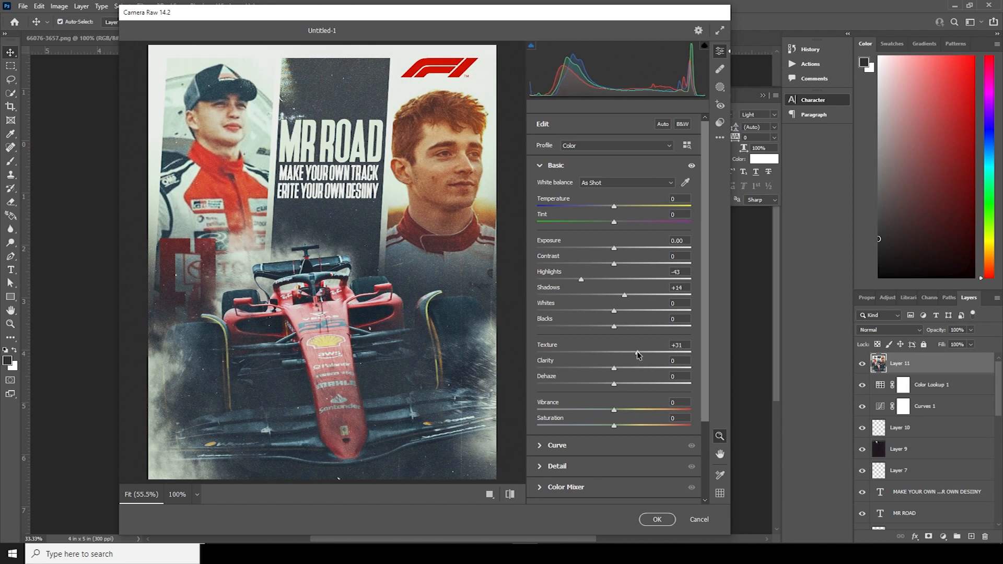
click(643, 368)
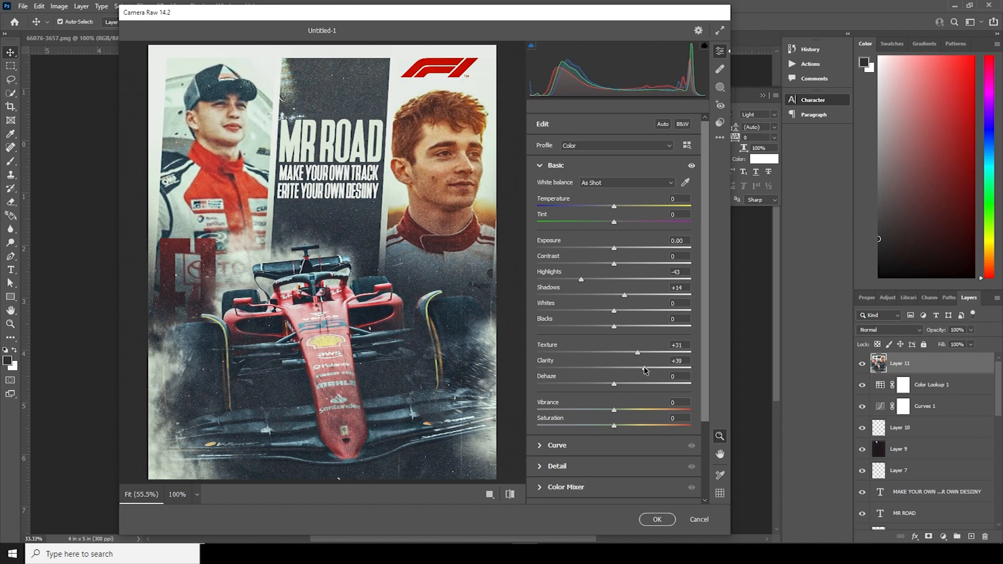
drag(642, 370, 646, 371)
drag(613, 412, 608, 412)
Set the Camera Raw vignetting to -7 and apply the filter to the merged layer.
scroll(708, 370, down, 3)
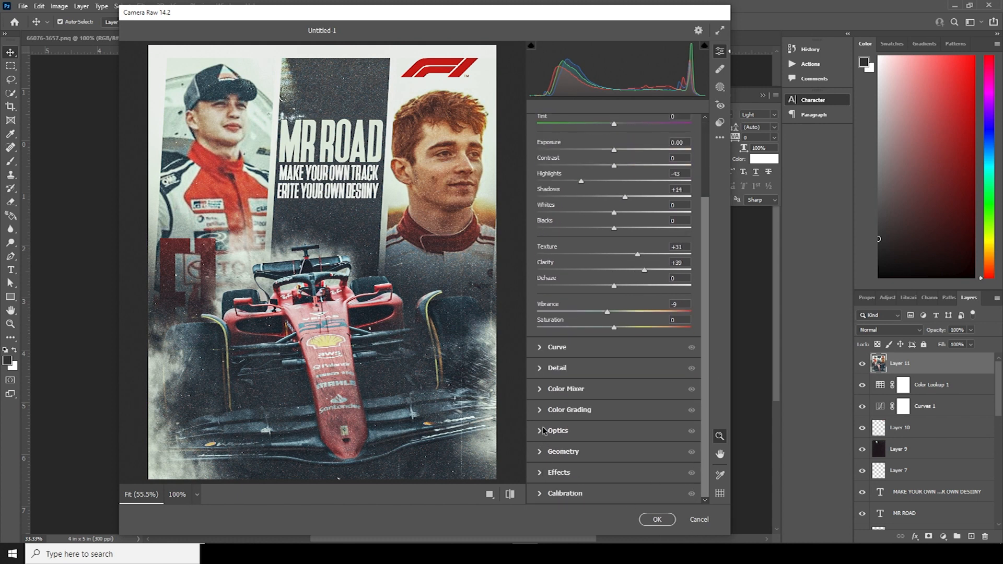
click(541, 472)
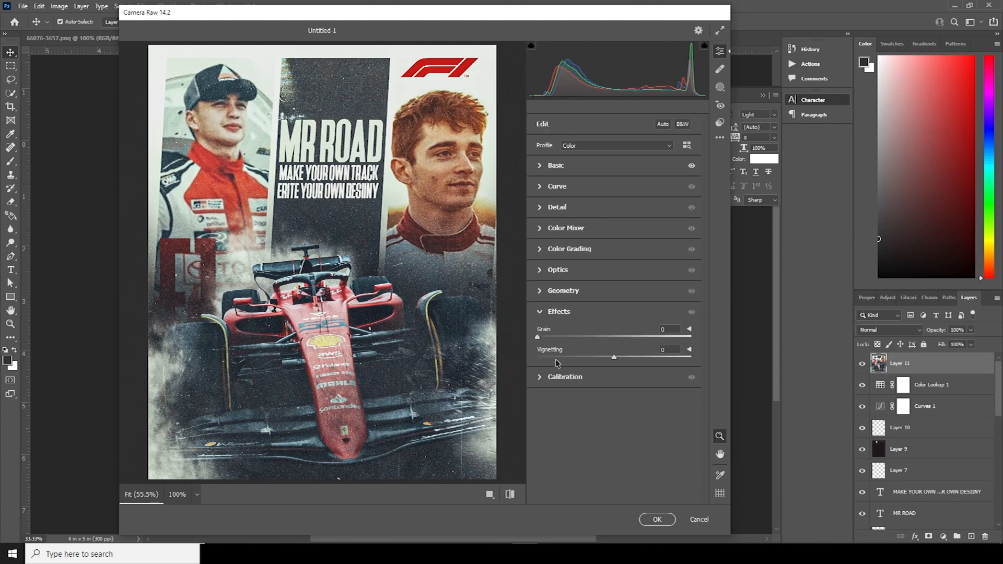
drag(615, 360, 609, 360)
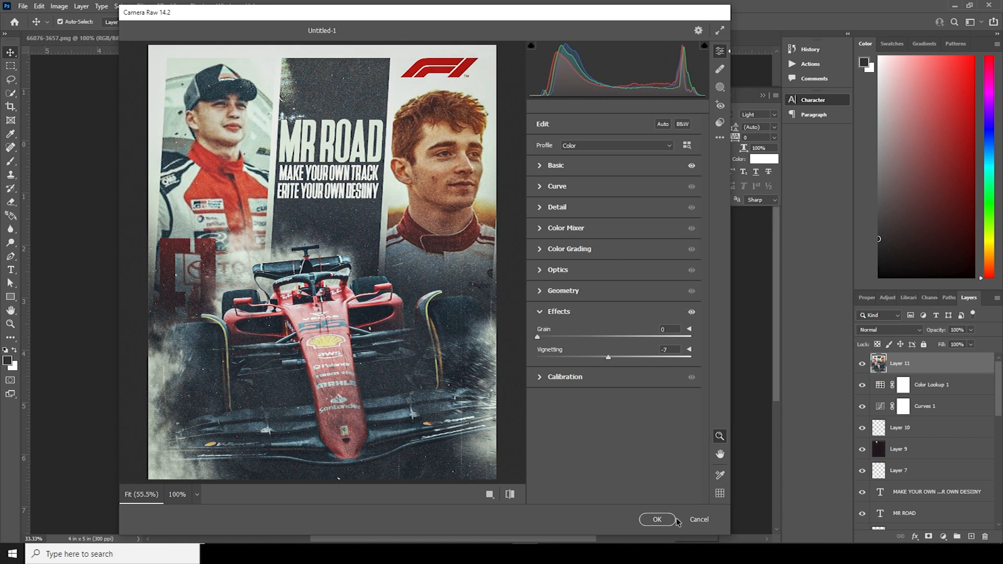
click(654, 520)
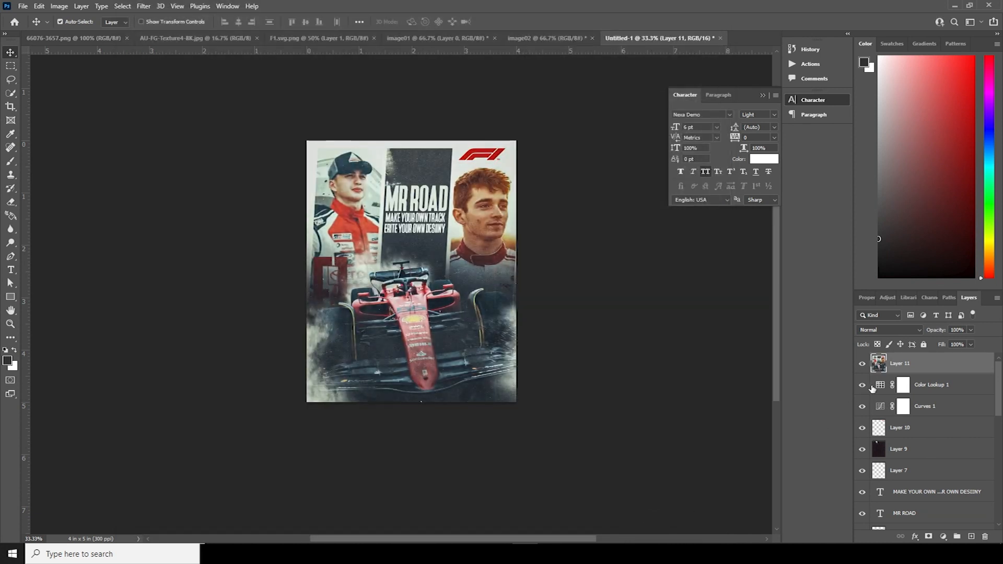
Duplicate Layer 11, enable the Skin Smoothing neural filter on the copy and raise the smoothness of the red-haired driver's face.
key(ctrl+j)
click(143, 5)
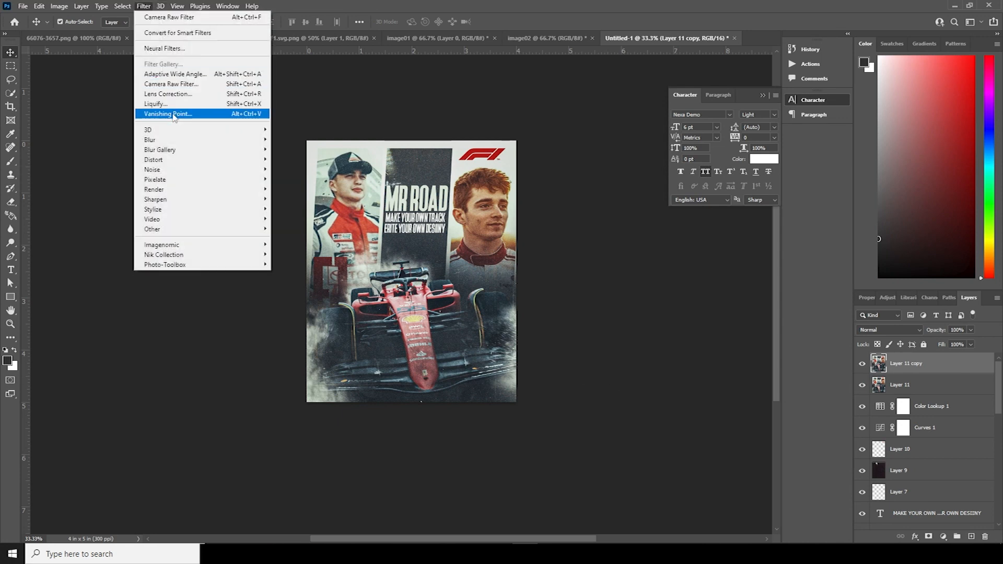
click(166, 49)
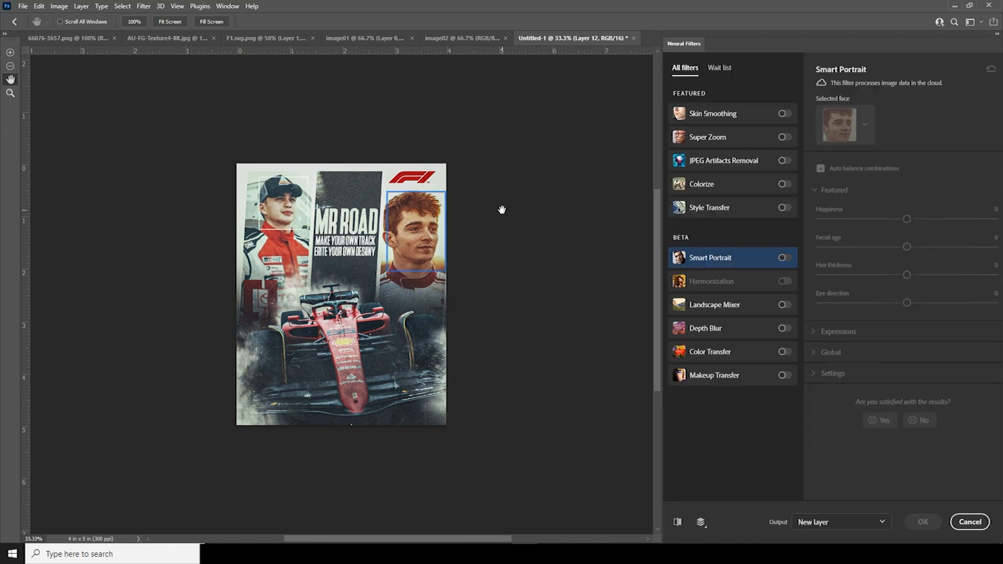
click(785, 115)
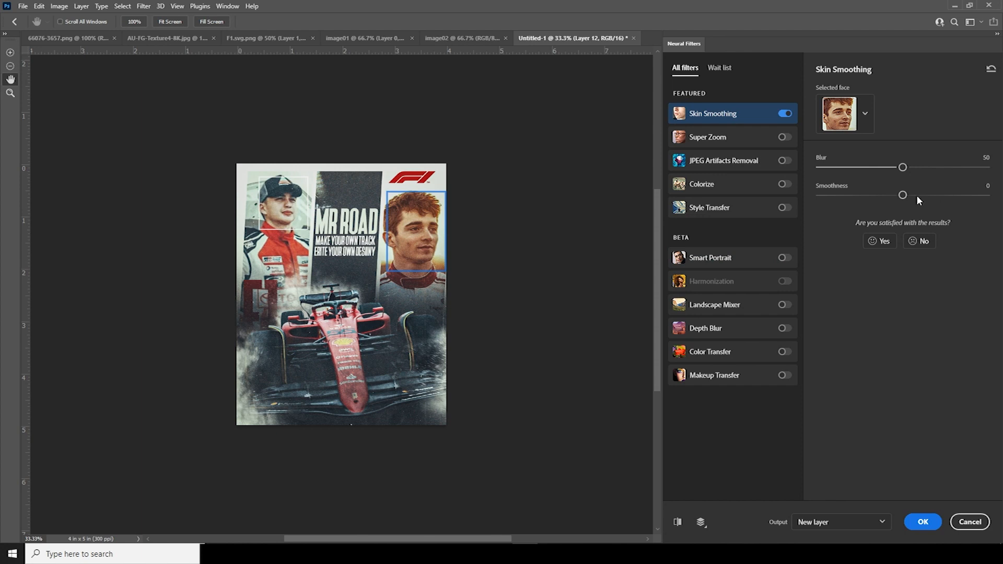
drag(916, 196, 930, 195)
click(934, 195)
Set the Skin Smoothing smoothness of the capped driver's face to +10 and apply the filter to a new layer.
click(285, 212)
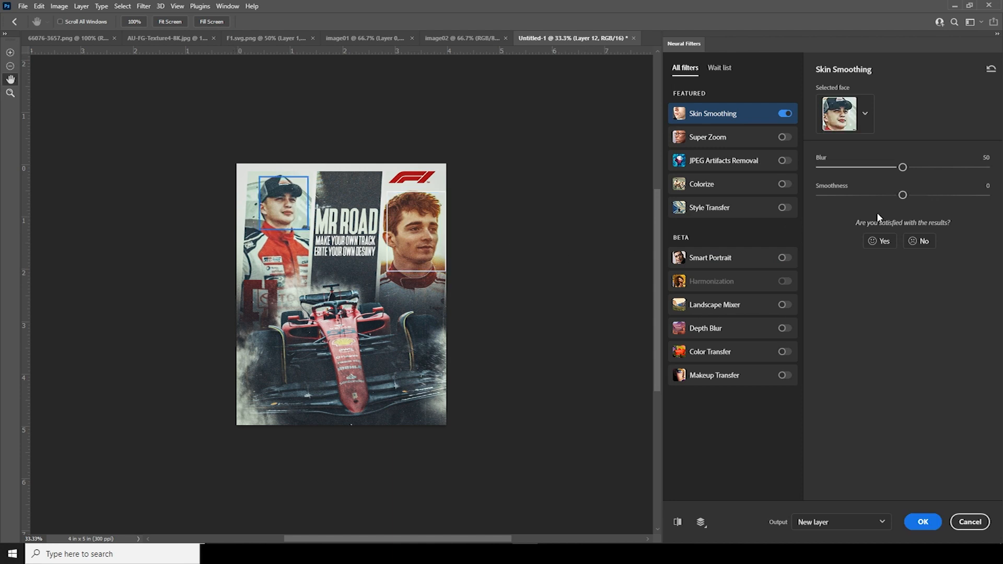
click(921, 195)
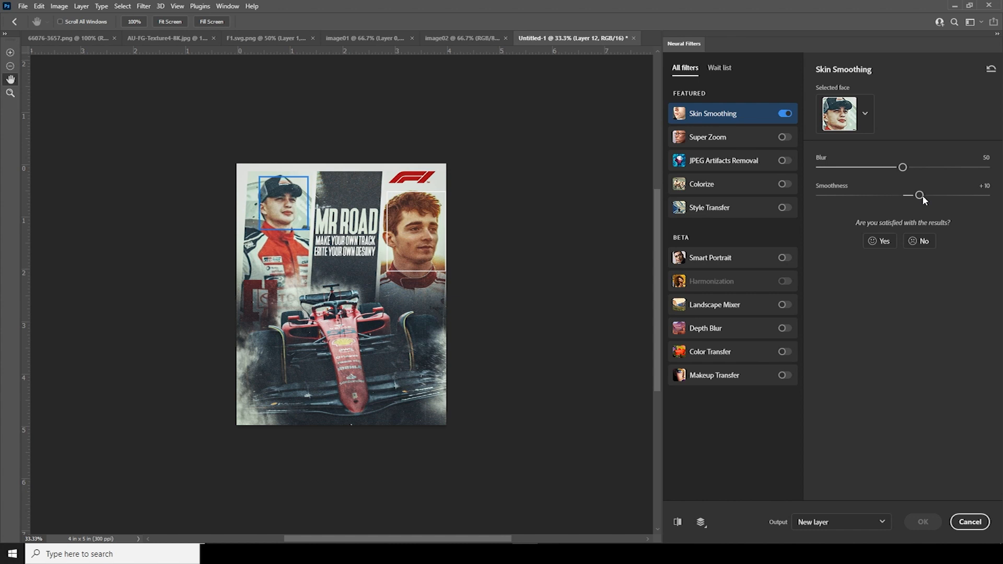
click(923, 522)
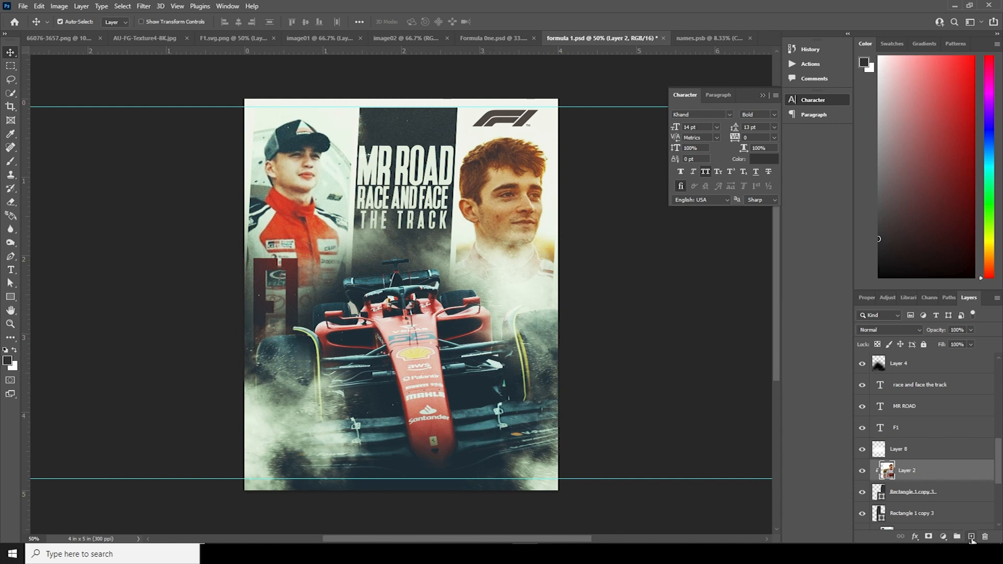
Add a Gradient Map adjustment above Layer 2 and clip it to that red-haired driver photo.
click(944, 537)
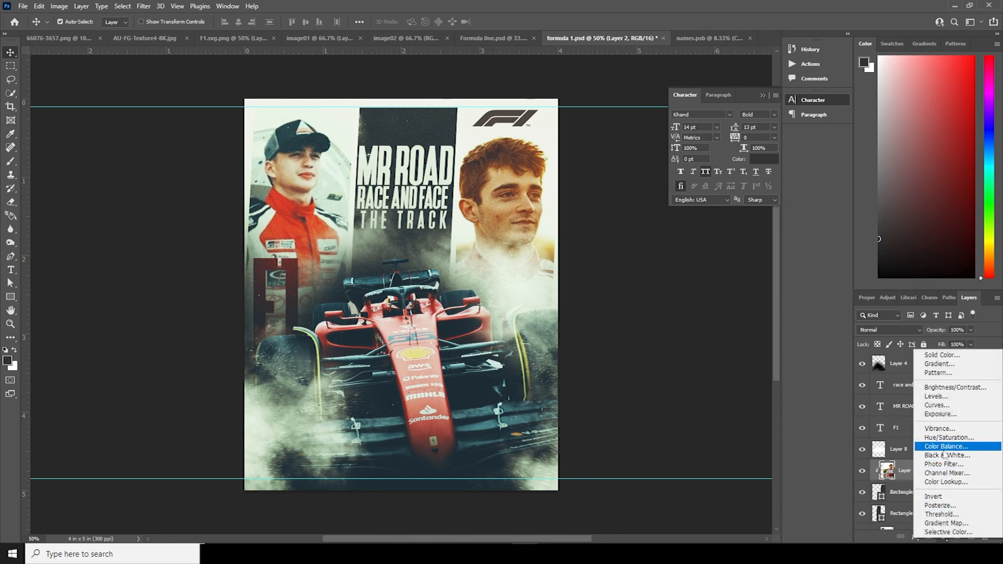
click(945, 523)
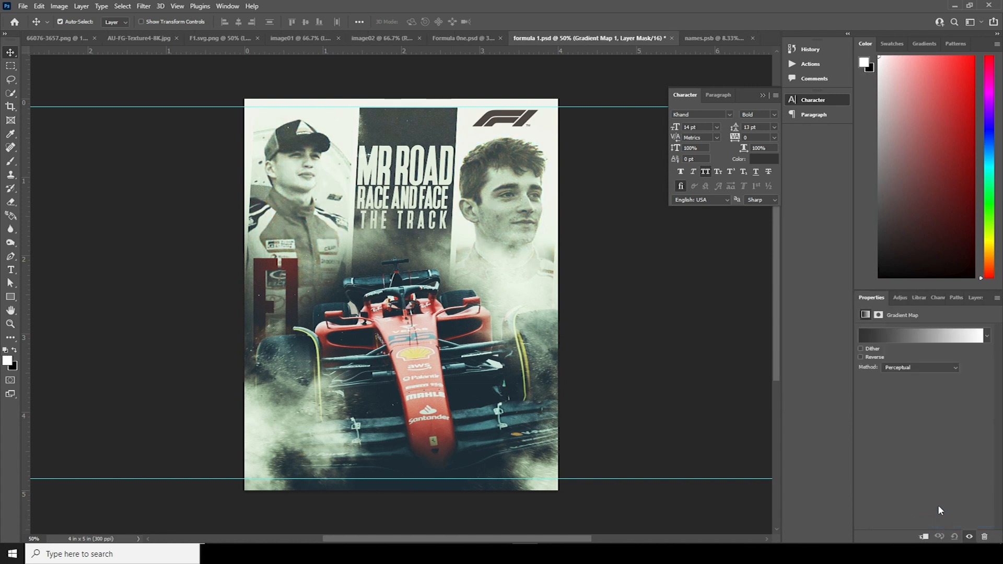
click(972, 300)
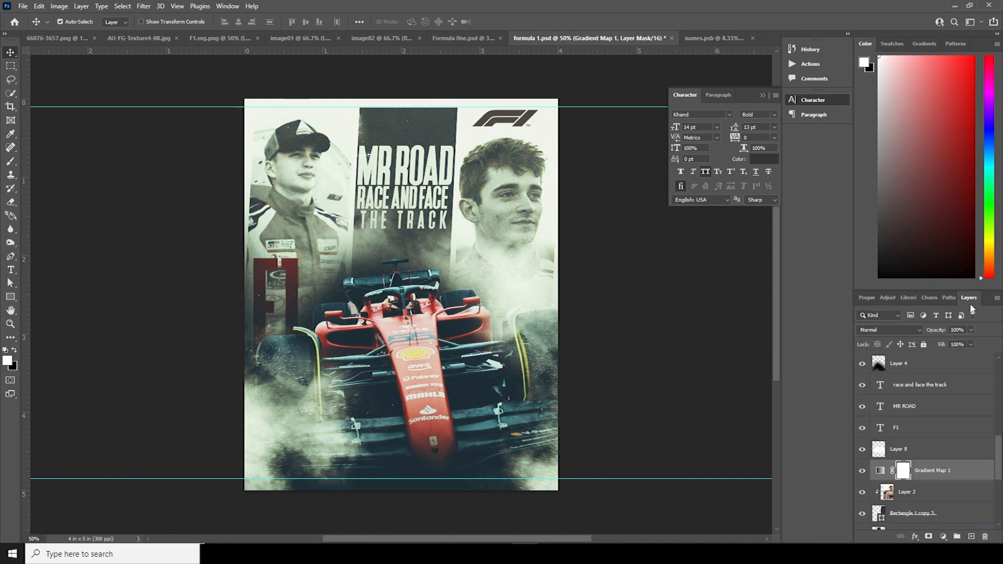
right_click(920, 477)
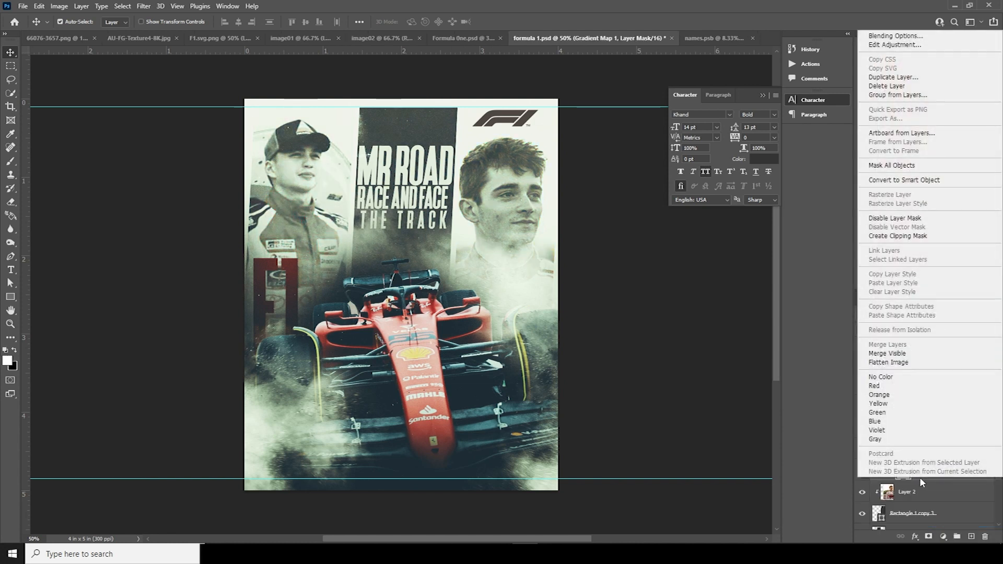
click(891, 238)
Change the white end stop of the red-haired driver's gradient map to light red fc6060 and apply the gradient.
click(919, 336)
click(833, 280)
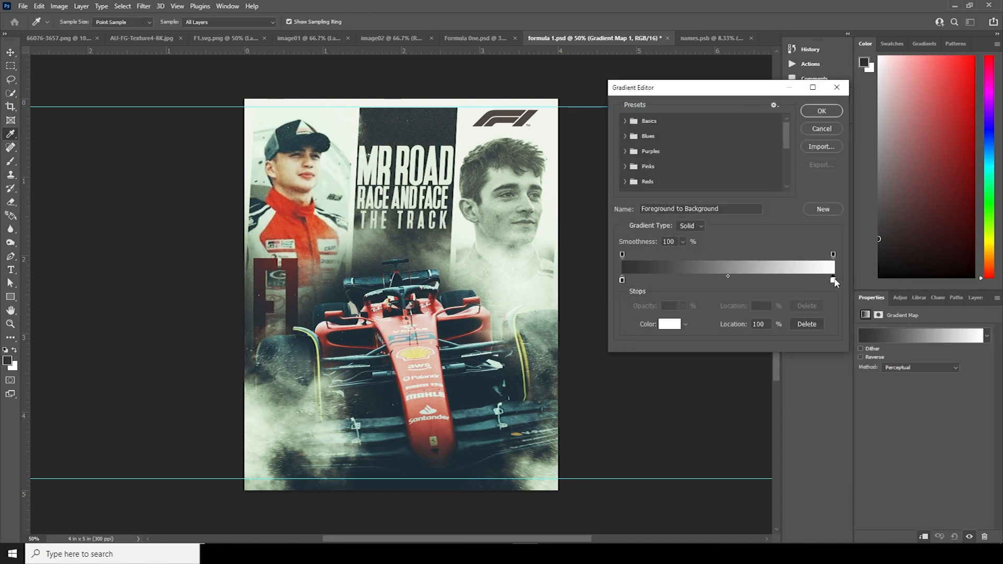
click(670, 324)
mouse_move(810, 236)
mouse_down()
mouse_move(812, 212)
mouse_move(802, 212)
mouse_up()
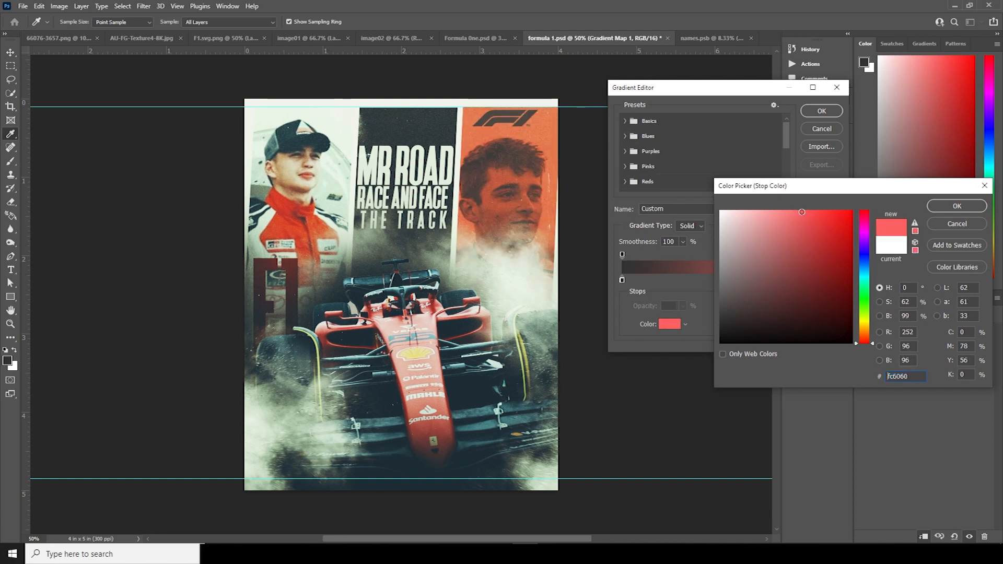
click(958, 206)
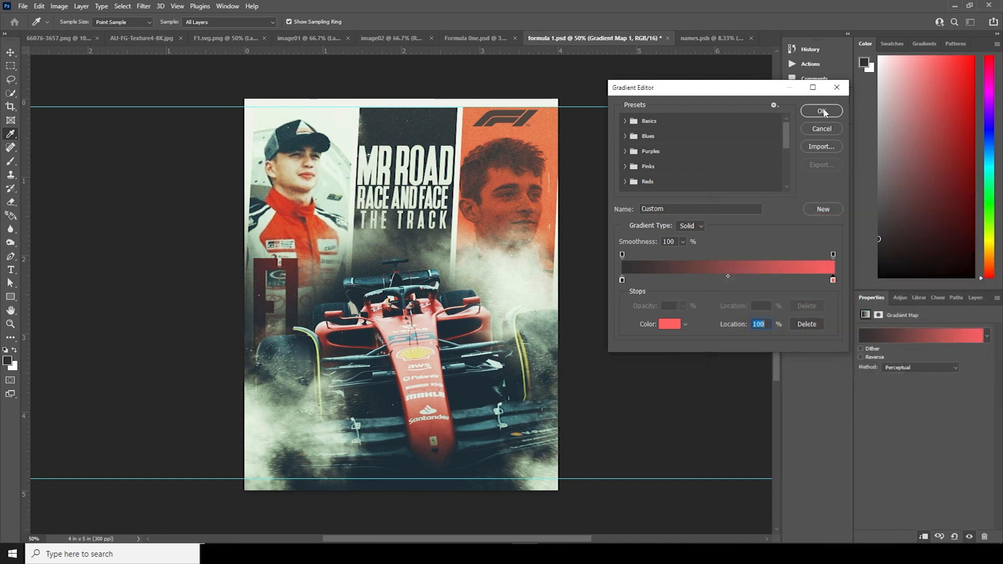
click(822, 111)
Add a Gradient Map adjustment above Layer 1, the photo of the driver with the cap.
click(975, 298)
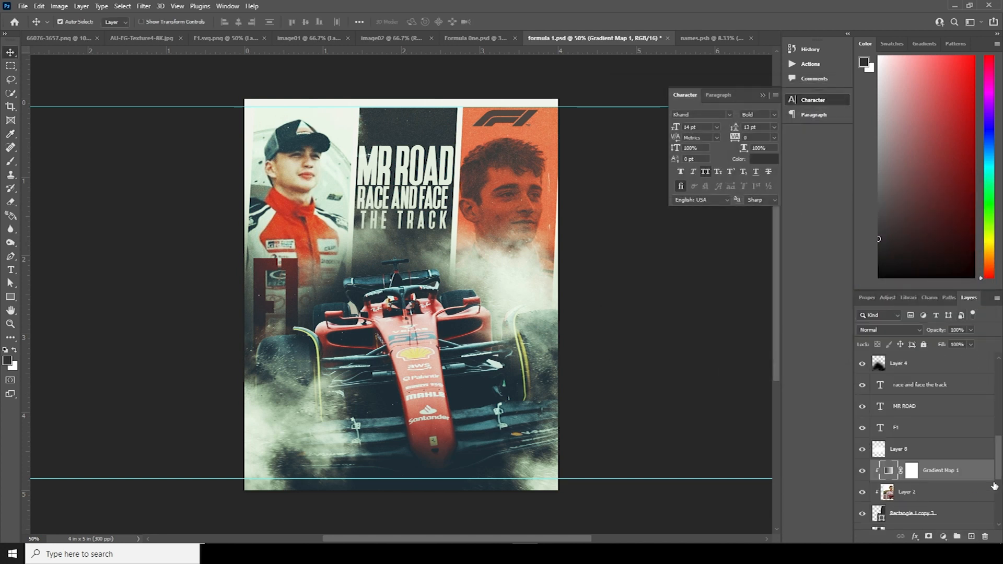
scroll(994, 486, down, 5)
click(887, 439)
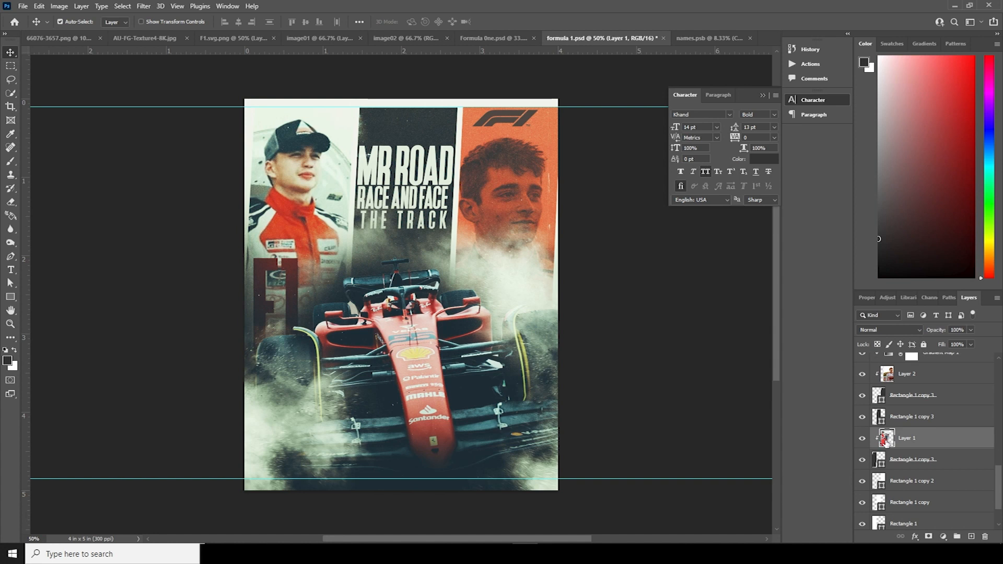
click(943, 537)
click(952, 524)
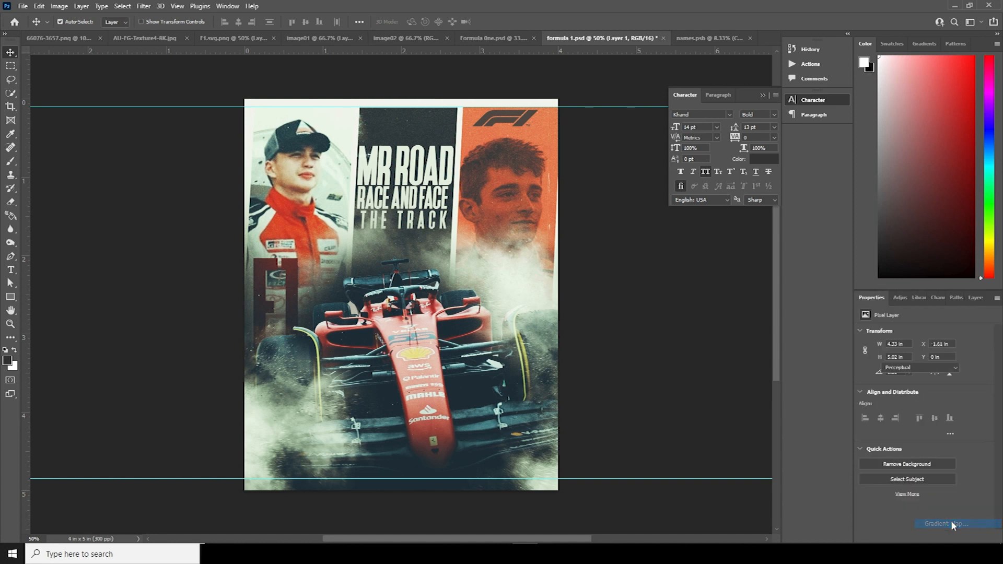
Change the white end stop of the capped driver's gradient map to a muted green and apply the gradient.
click(955, 344)
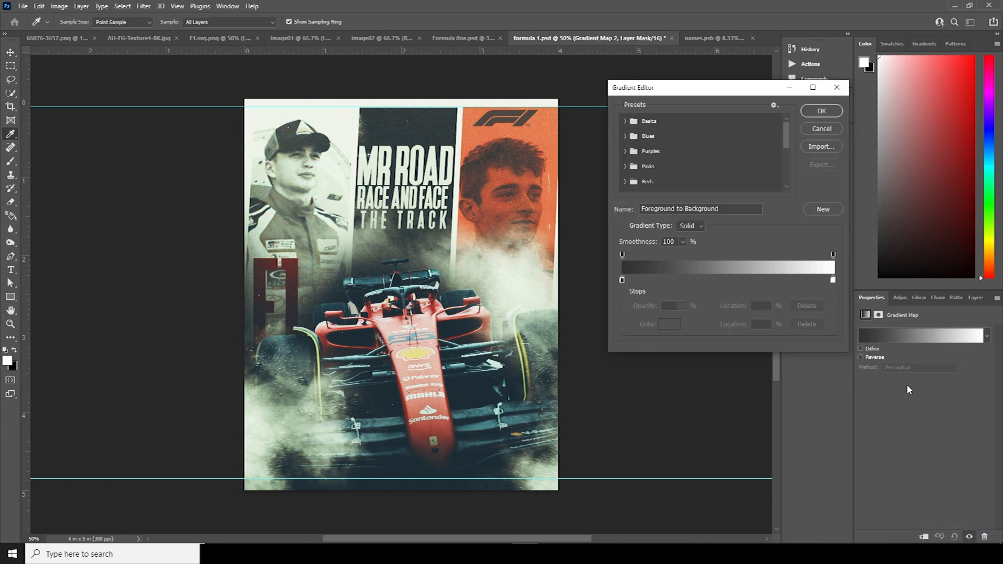
click(832, 281)
click(670, 324)
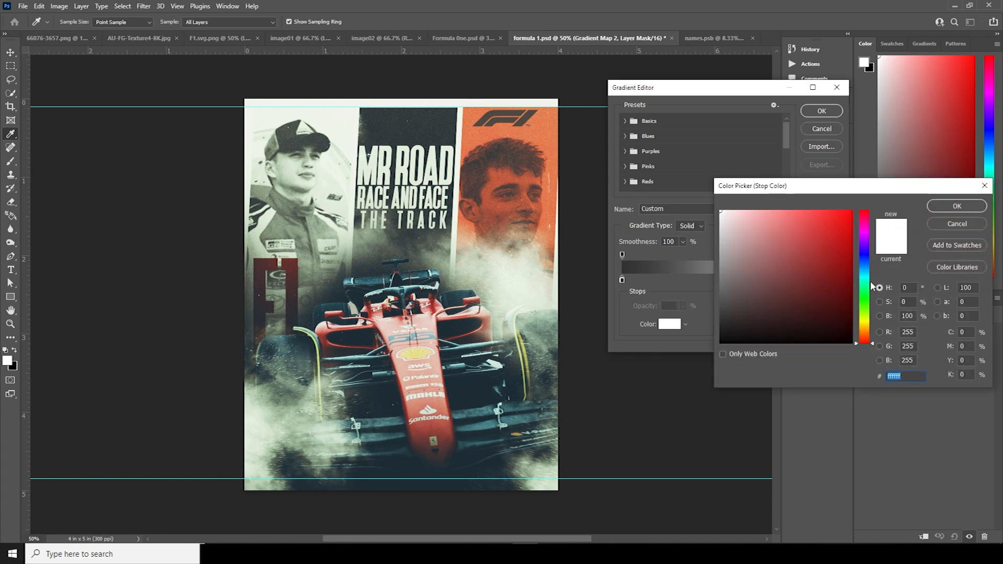
drag(869, 278, 869, 296)
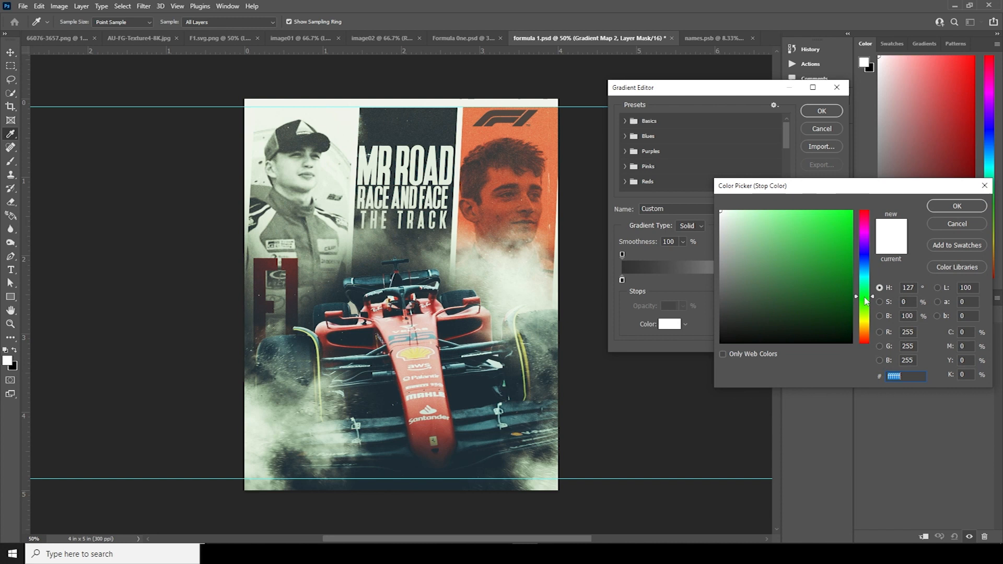
drag(780, 215, 796, 210)
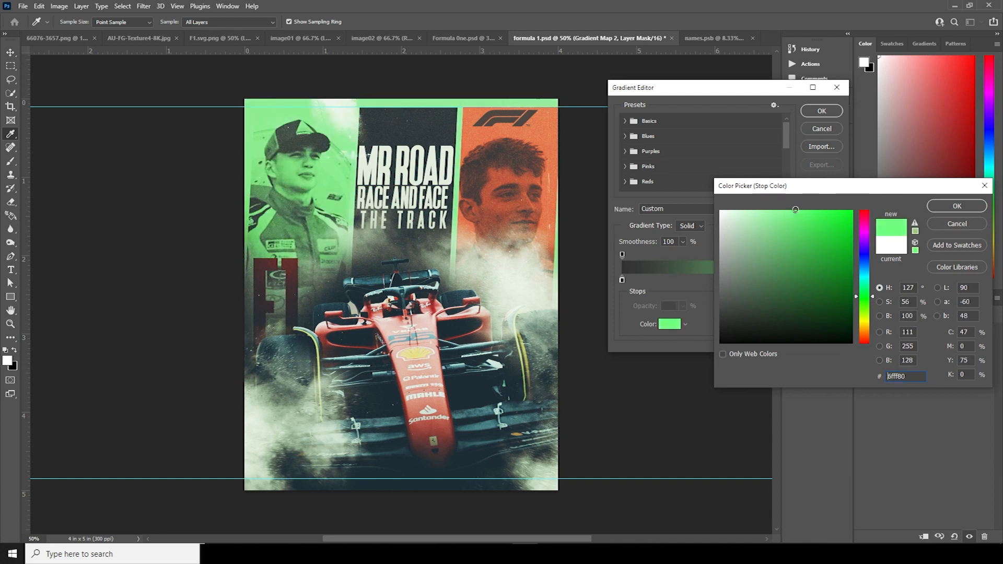
drag(873, 297, 873, 301)
mouse_move(841, 273)
mouse_down()
mouse_move(827, 289)
mouse_move(806, 272)
mouse_up()
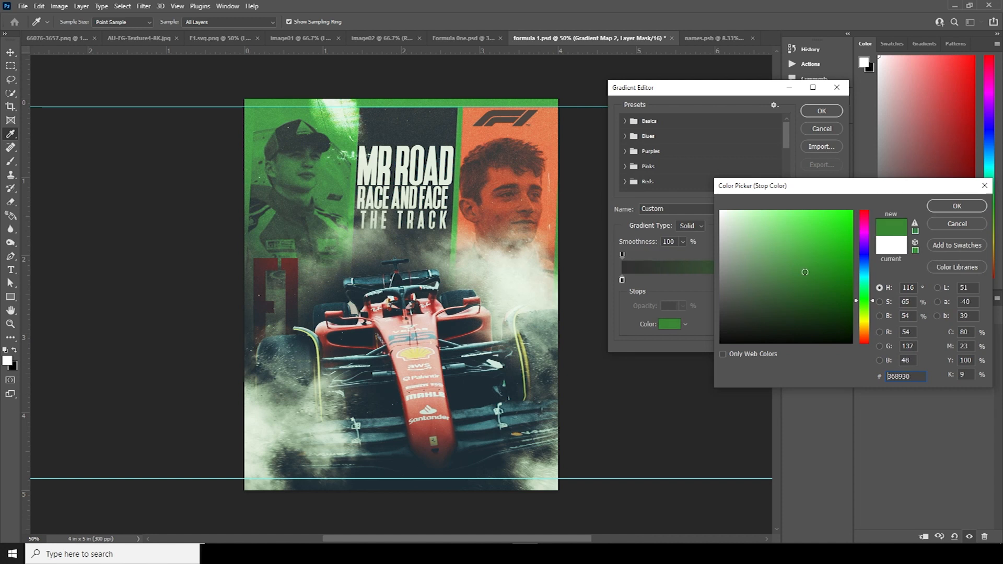
click(957, 206)
click(822, 111)
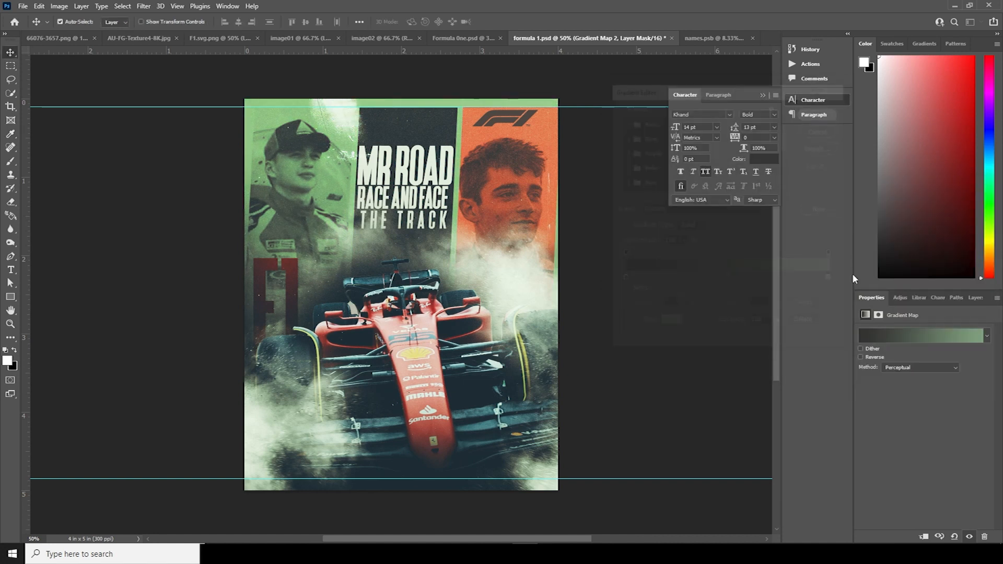
Clip the green Gradient Map 2 adjustment to the capped driver's photo on Layer 1.
click(969, 298)
right_click(944, 444)
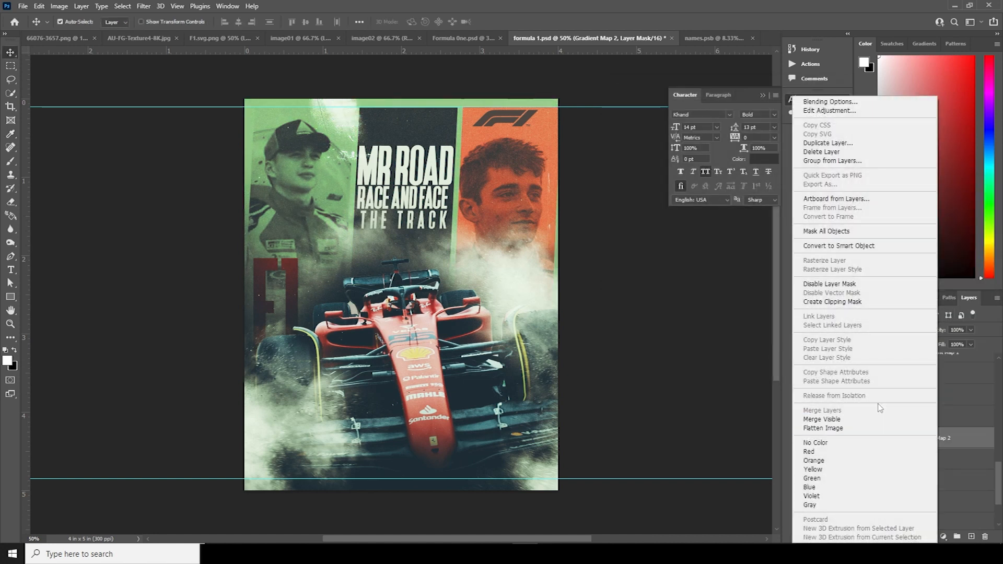
click(848, 303)
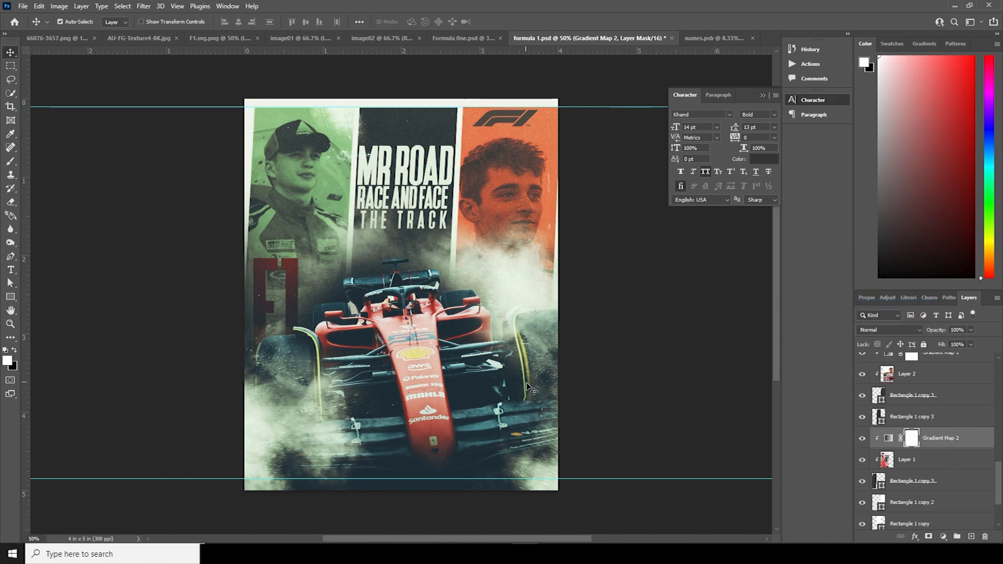